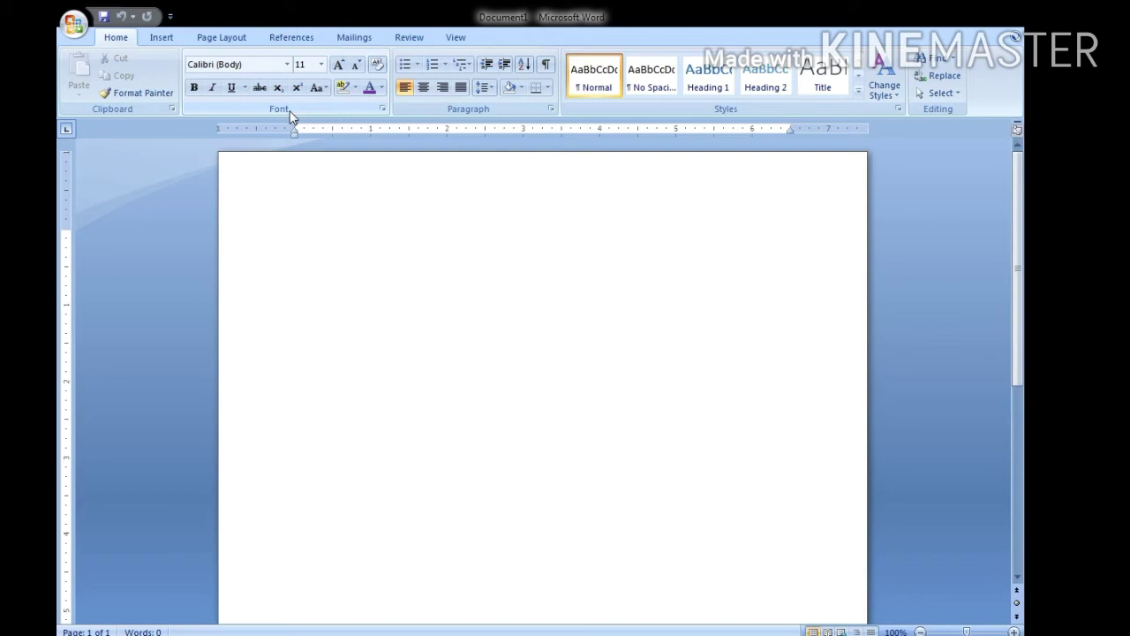
Step: Generate sample paragraphs with =RAND() and enlarge all of the text to 14 pt
type("=RAND()")
key("Return")
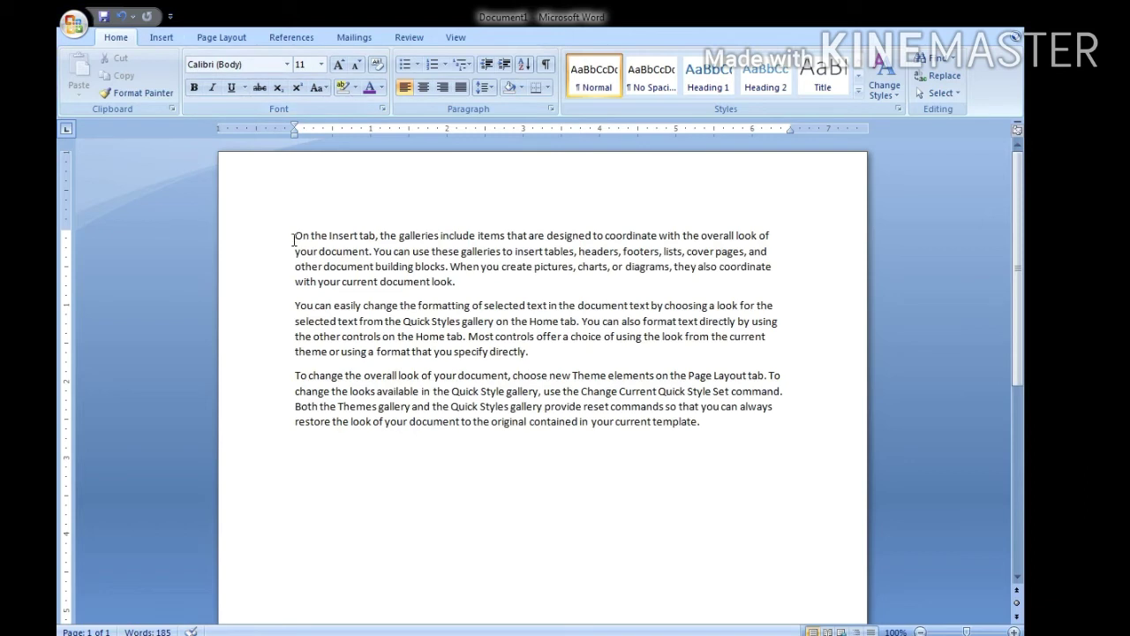
left_click_drag(294, 238, 750, 413)
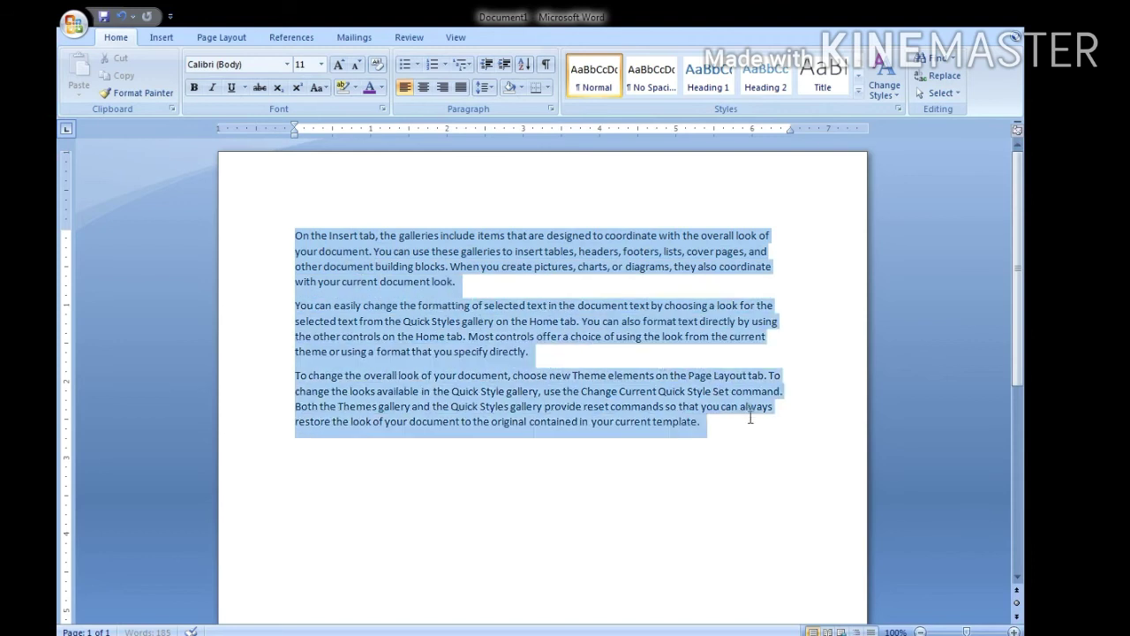
left_click(338, 65)
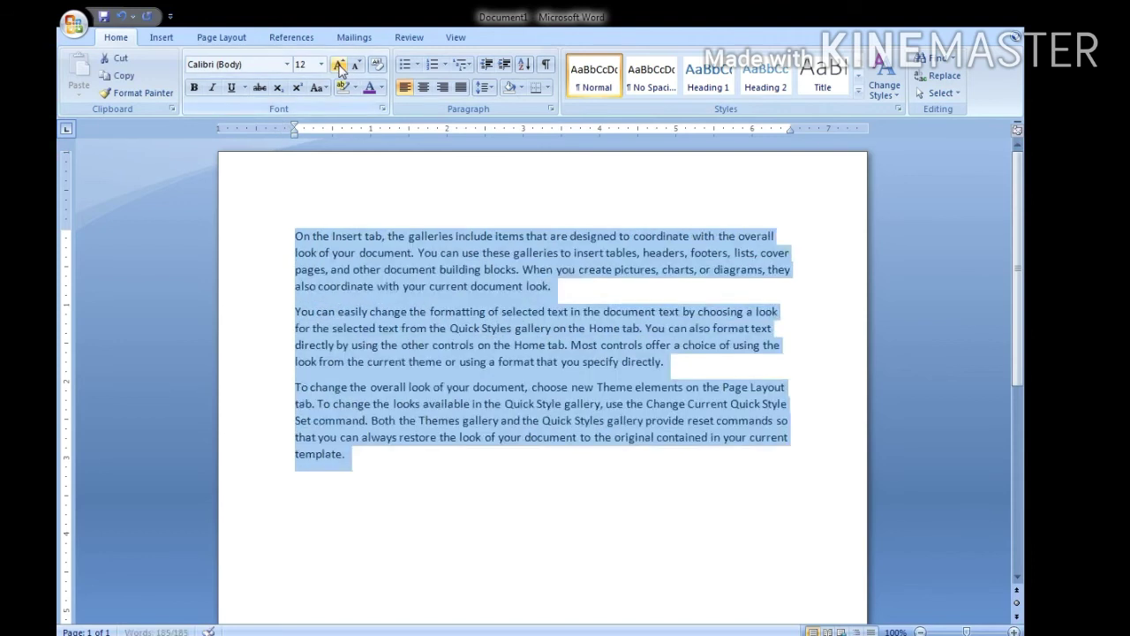
left_click(339, 65)
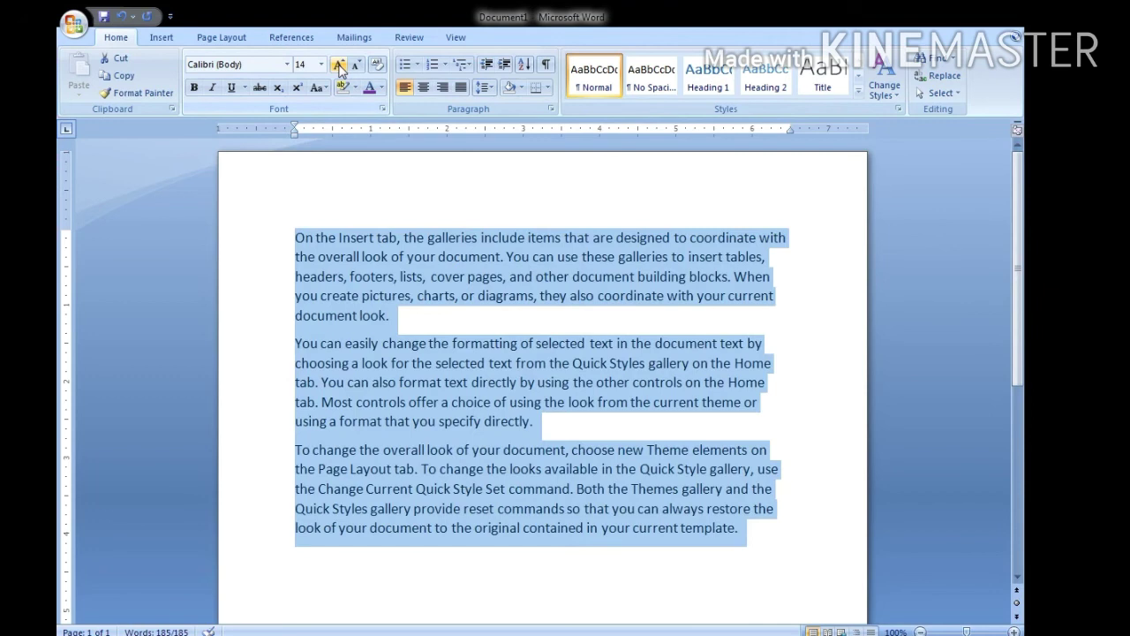
left_click(383, 322)
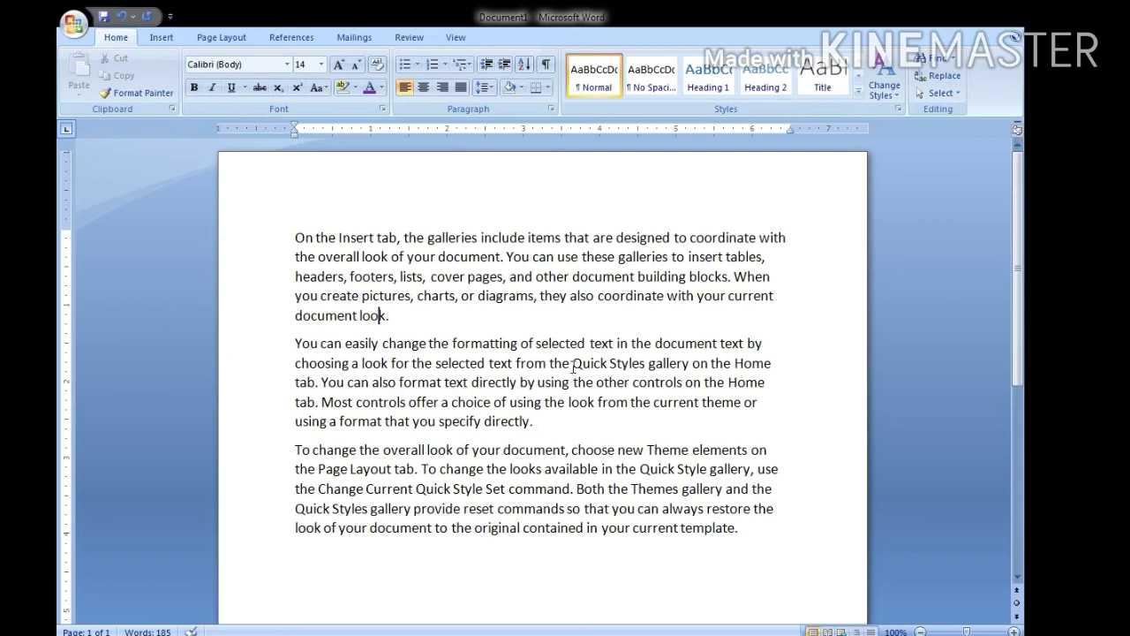
Step: Make the phrase "Quick Styles gallery" in the second paragraph bold
left_click_drag(572, 363, 686, 359)
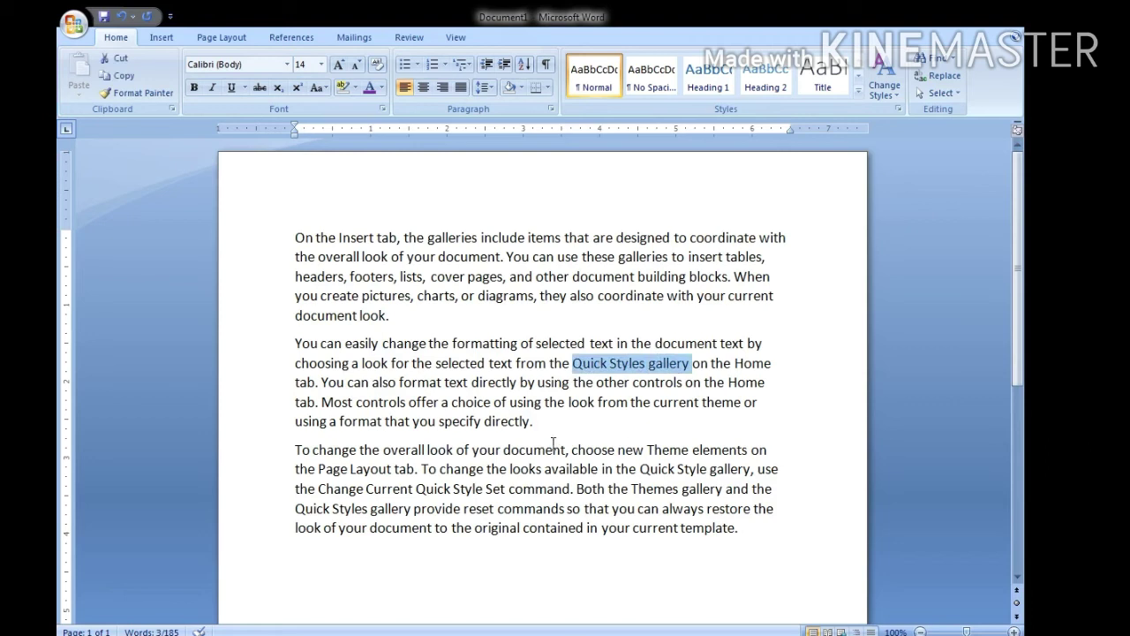
left_click(194, 88)
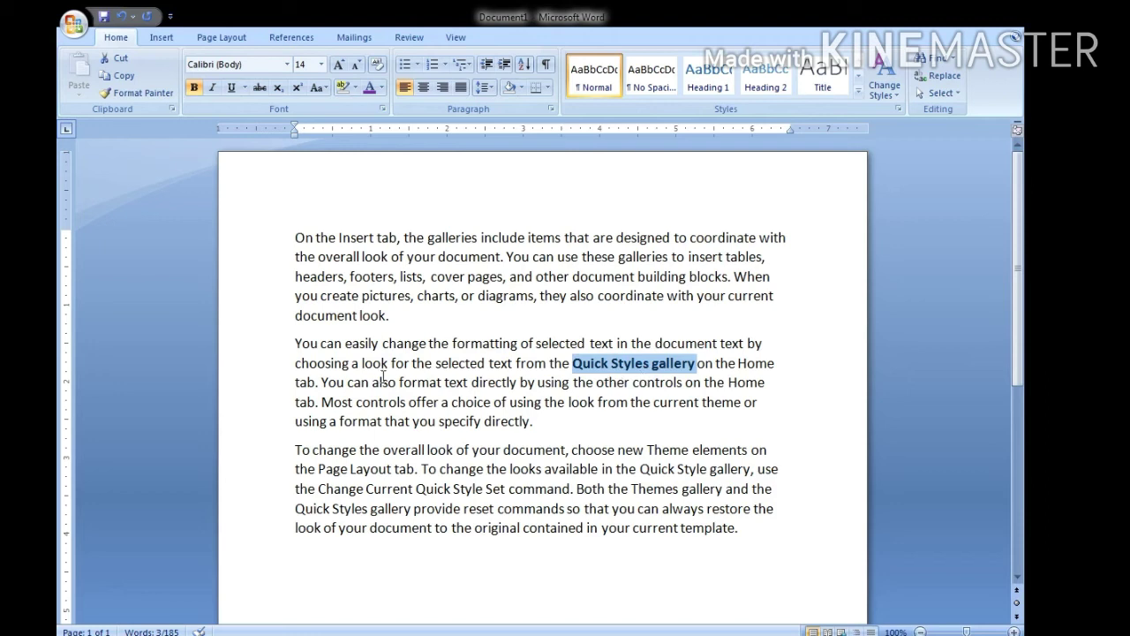
left_click(383, 377)
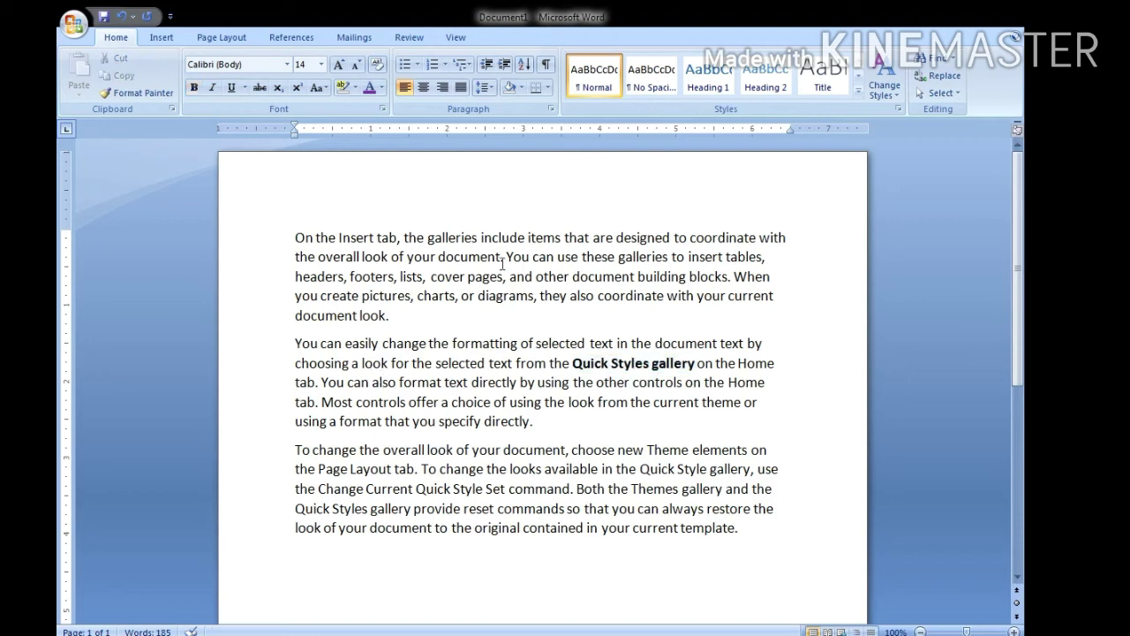
Step: Make the first paragraph's sentence beginning "You can use these galleries to insert tables" bold
left_click_drag(506, 257, 735, 275)
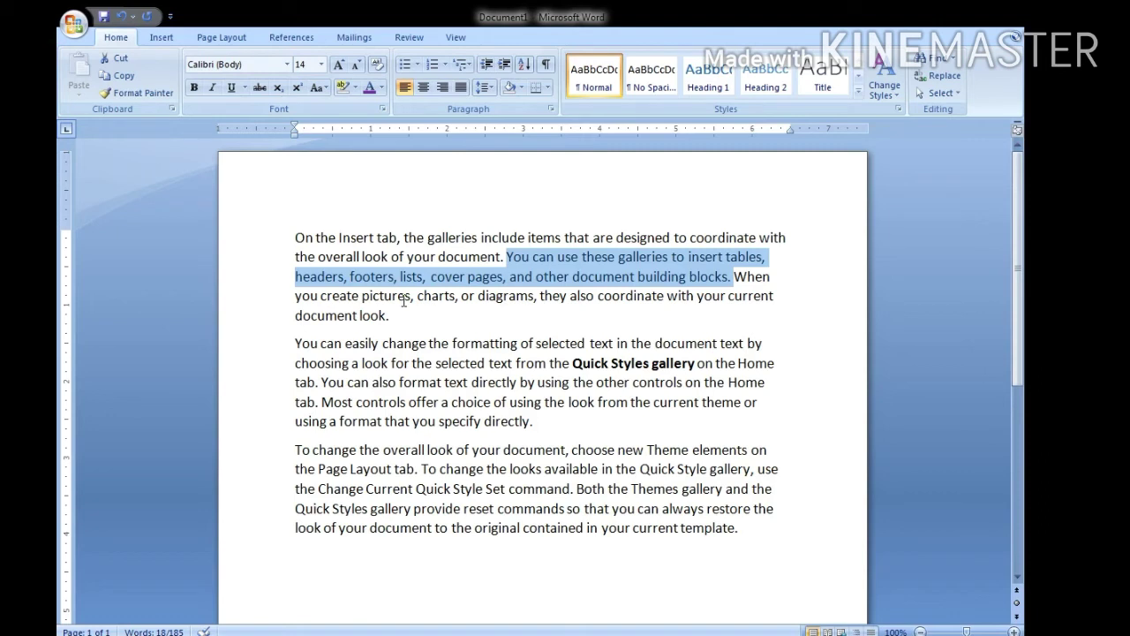
key("ctrl+b")
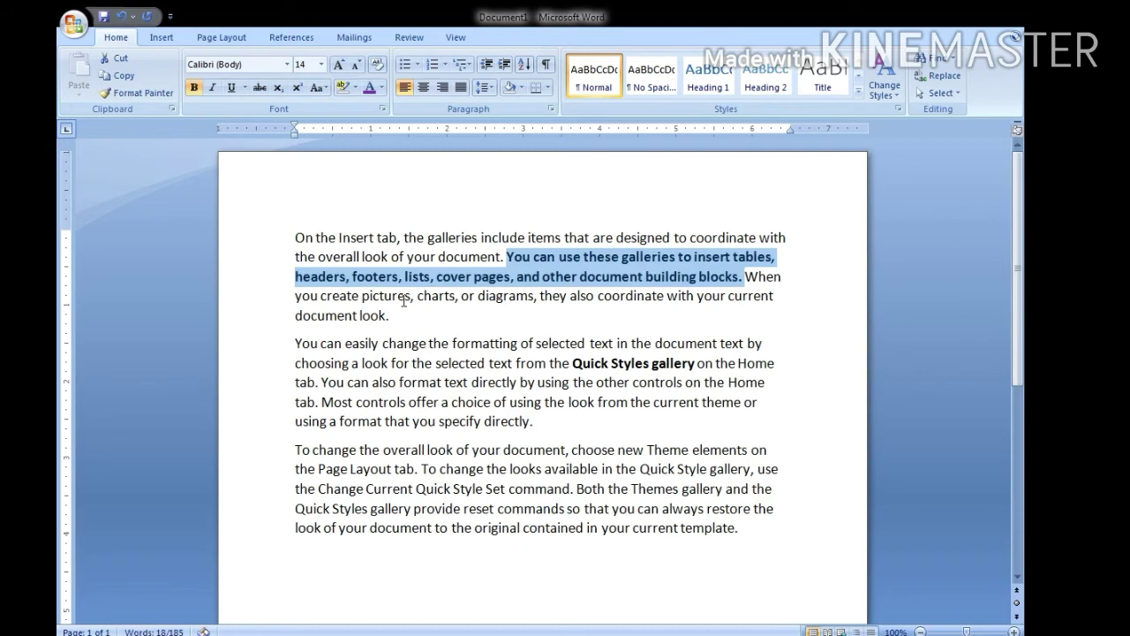
left_click(521, 411)
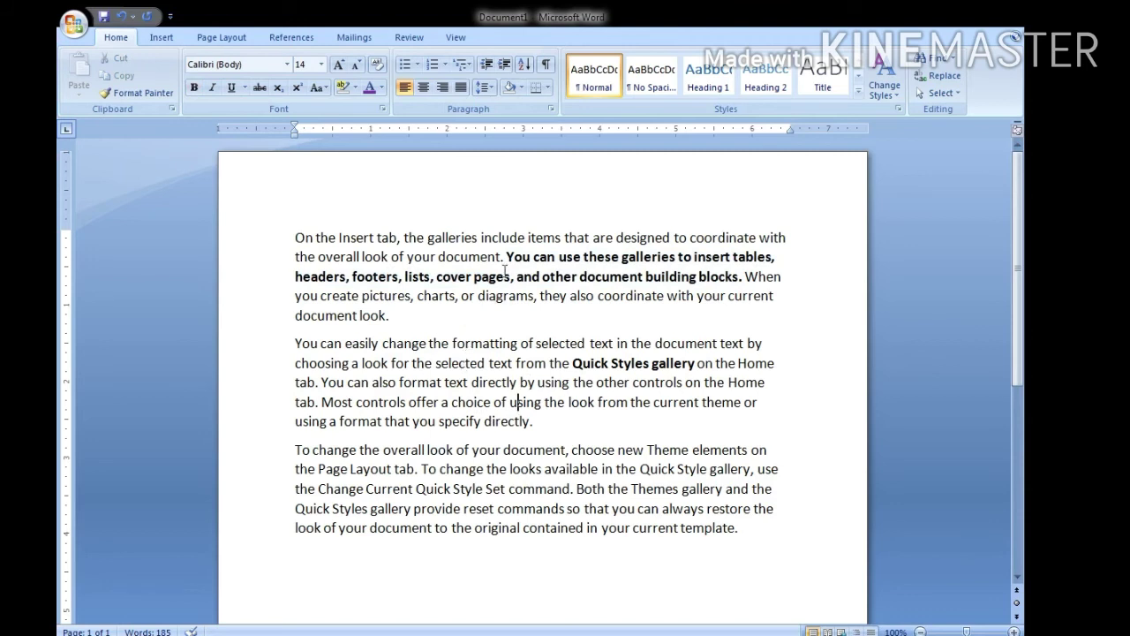
Step: Remove the bold formatting from the first paragraph's sentence beginning "You can use these galleries"
left_click_drag(506, 257, 745, 277)
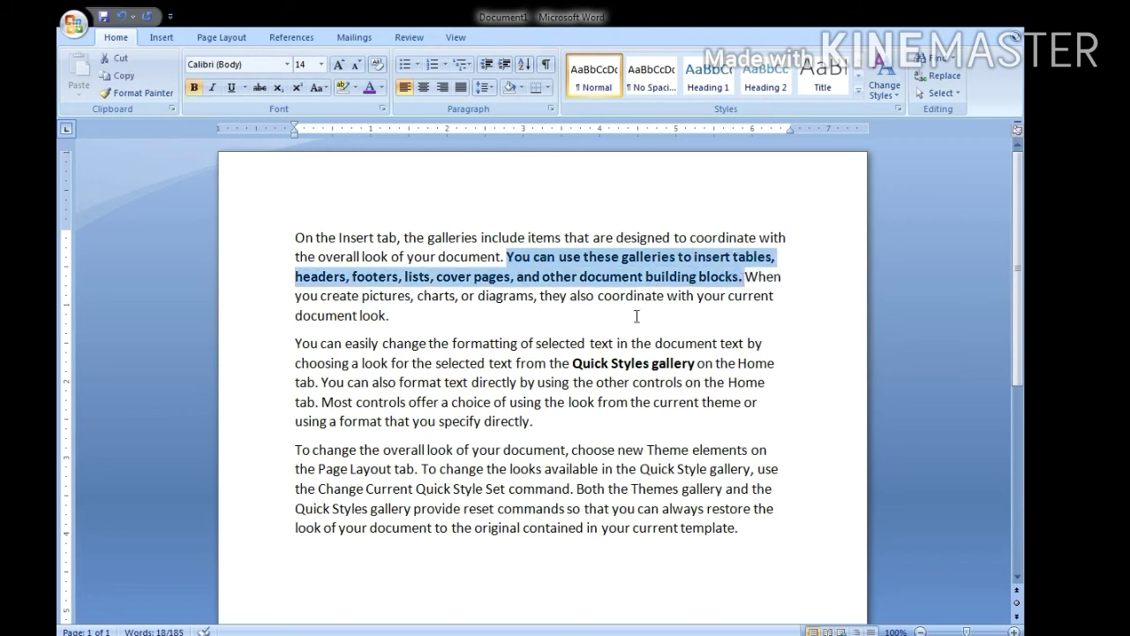
left_click(194, 88)
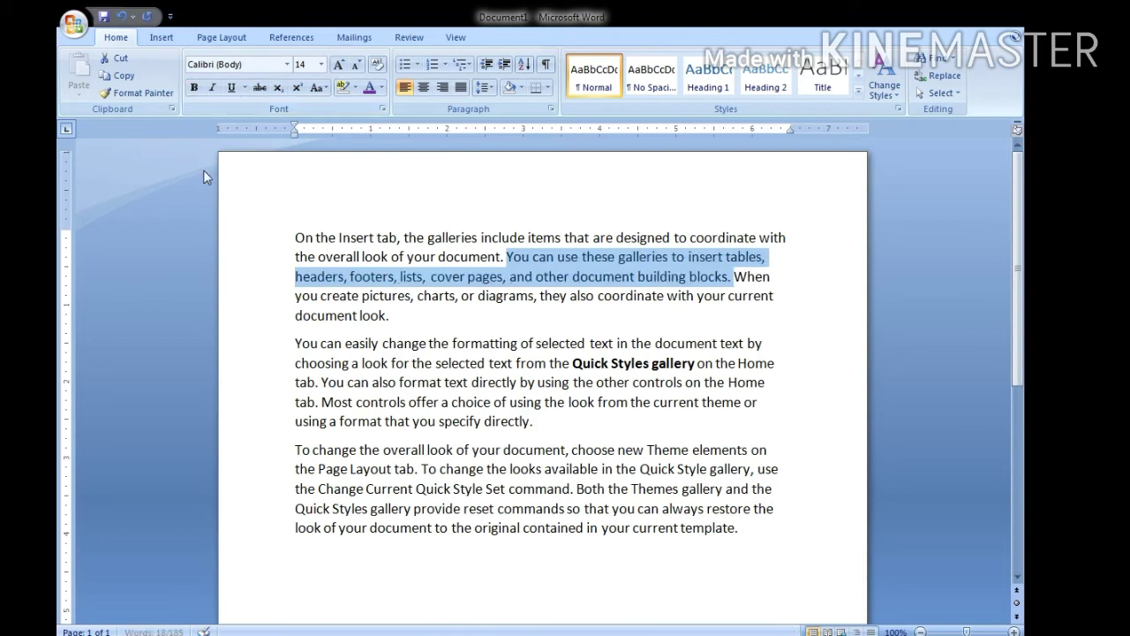
left_click(334, 305)
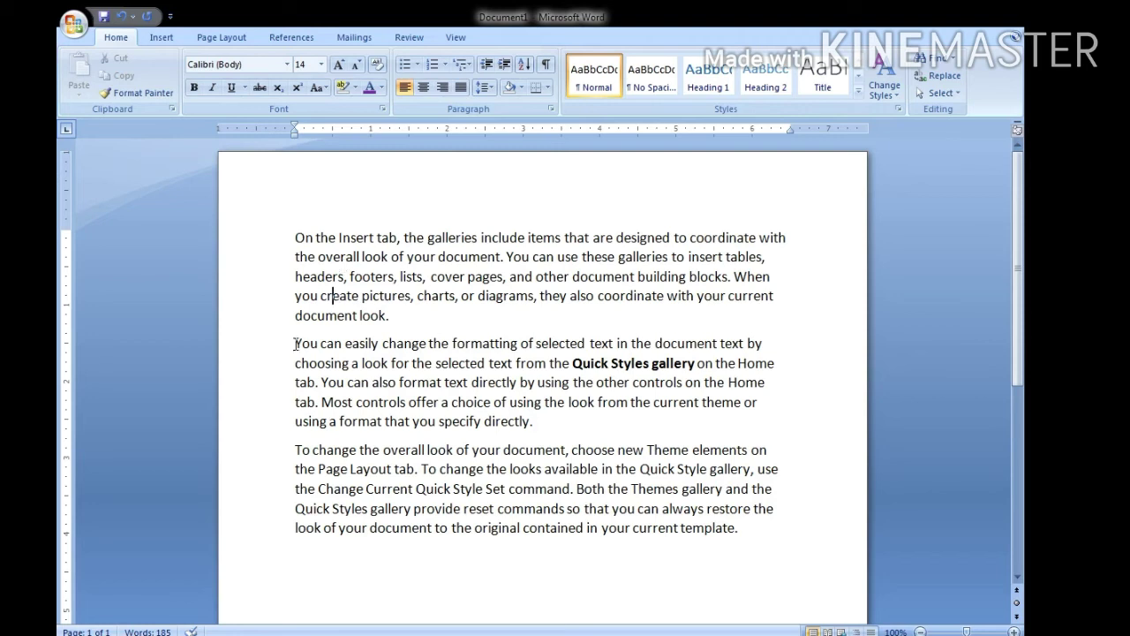
Step: Italicize the whole second paragraph, beginning "You can easily change the formatting"
left_click_drag(295, 343, 543, 424)
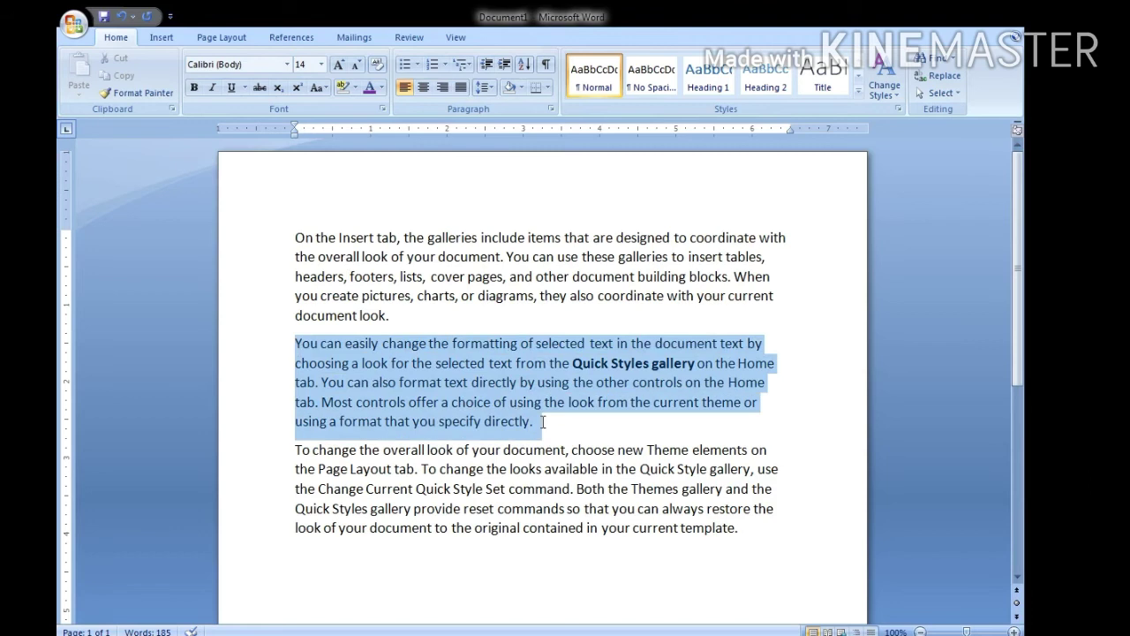
left_click(211, 87)
left_click(352, 459)
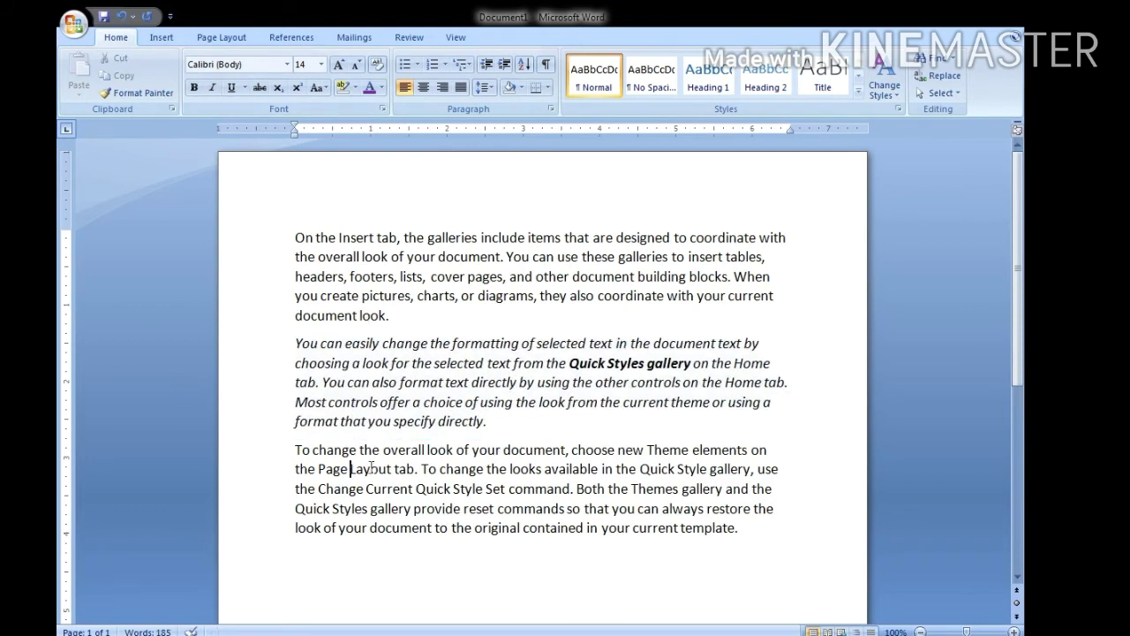
left_click(296, 341)
left_click_drag(296, 340, 512, 440)
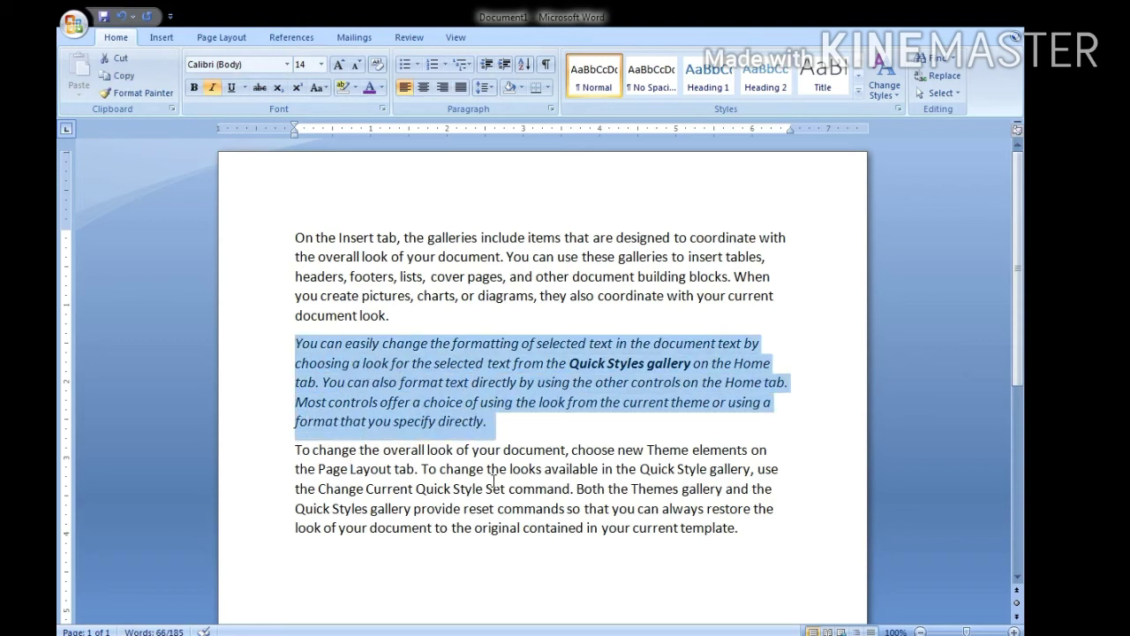
left_click(458, 419)
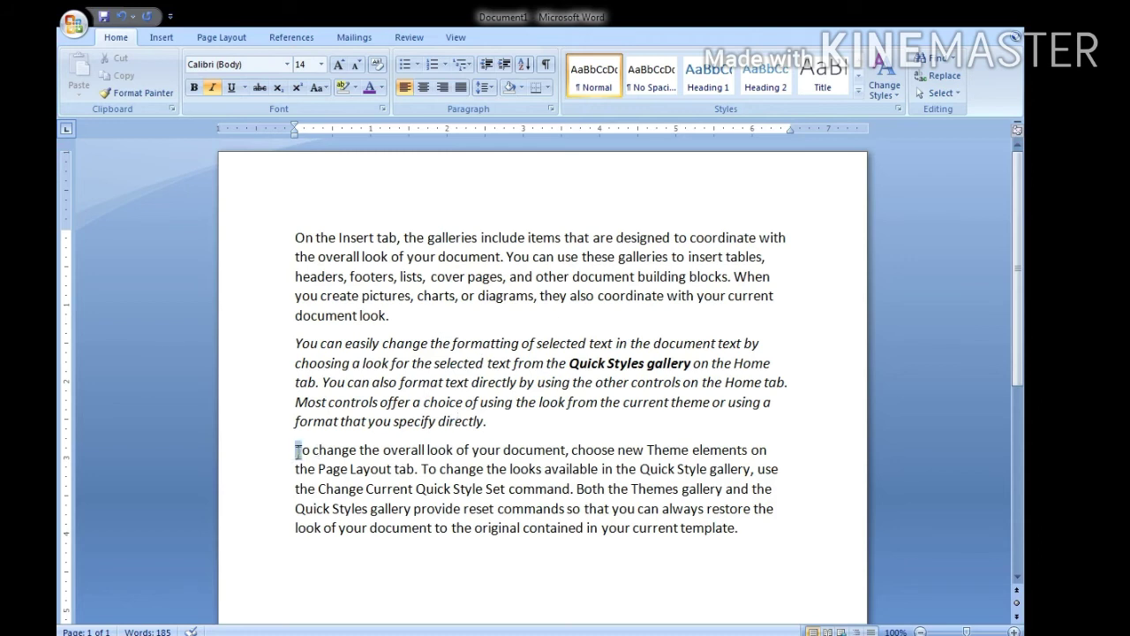
Step: Apply italics to the third paragraph's first sentence, "To change the overall look of your document", and remove them again
left_click_drag(296, 451, 421, 469)
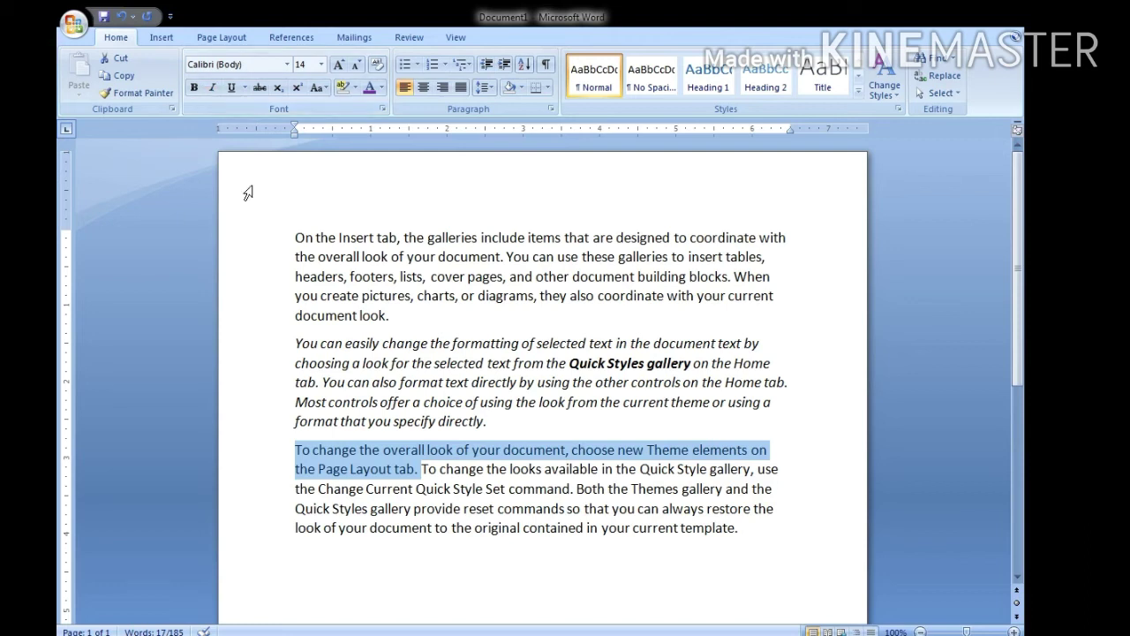
key("ctrl+i")
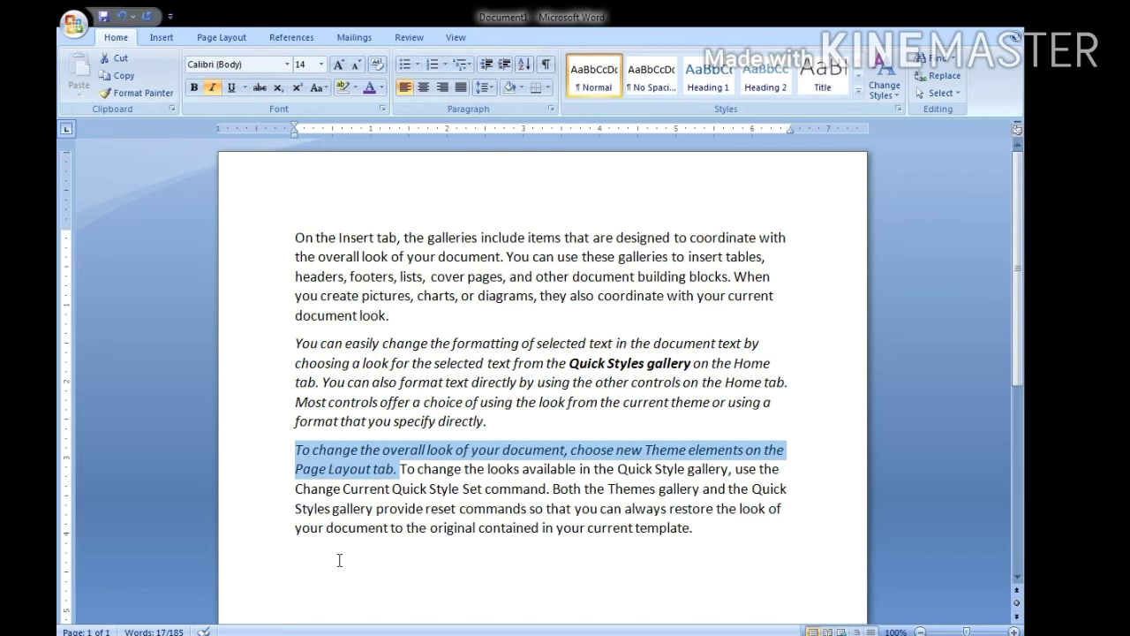
key("ctrl+i")
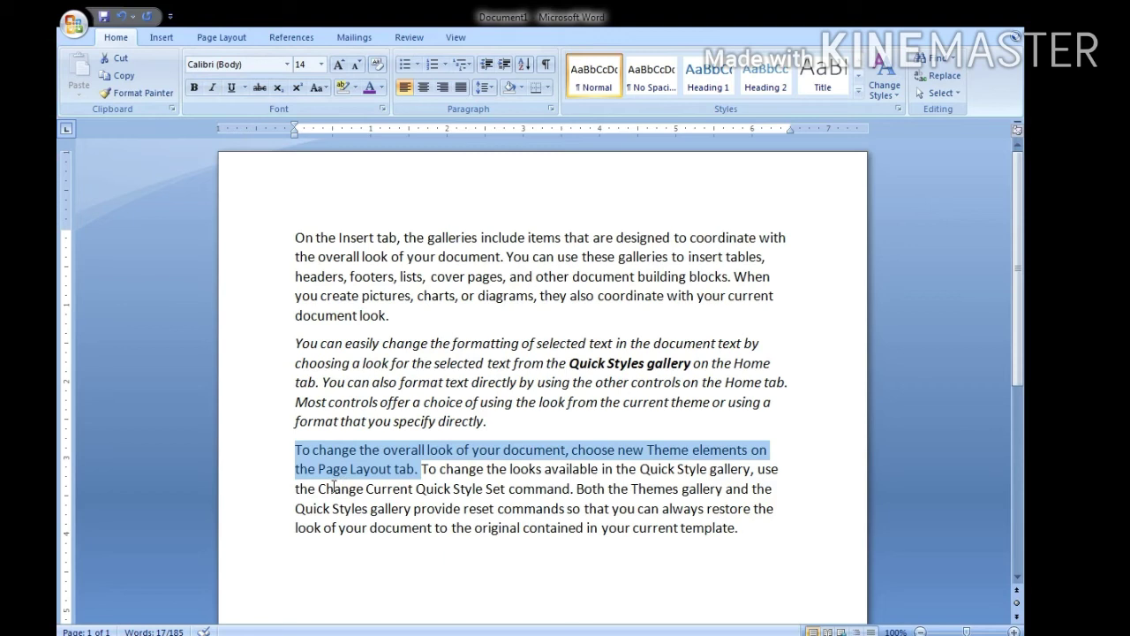
left_click(430, 343)
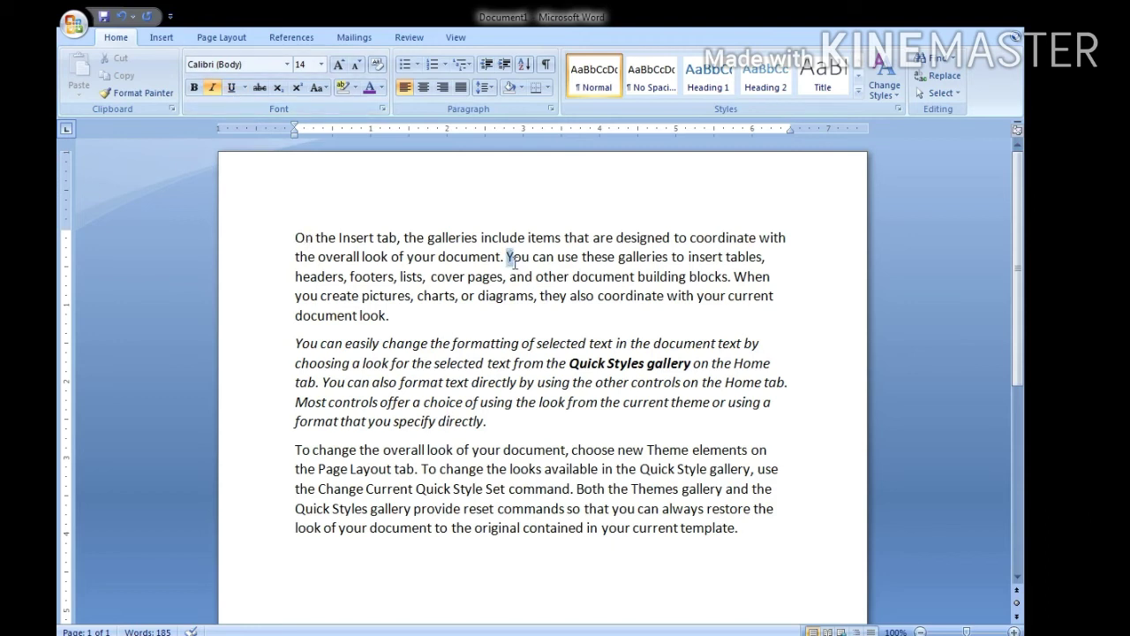
Step: Underline the first paragraph's sentence beginning "You can use these galleries to insert tables"
left_click_drag(507, 257, 729, 278)
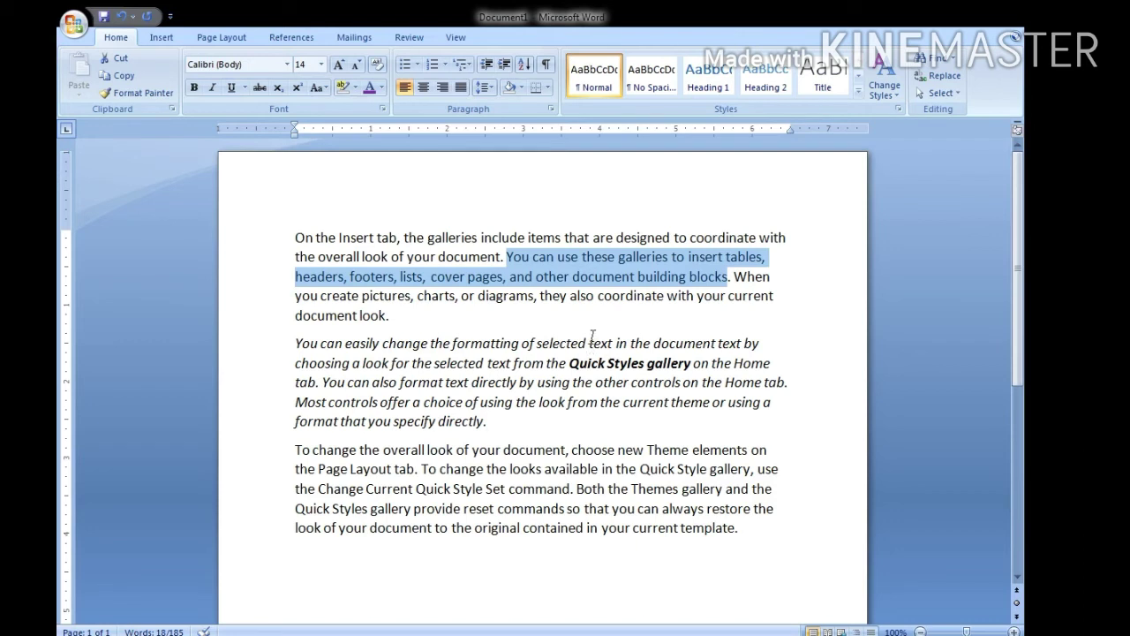
left_click(232, 89)
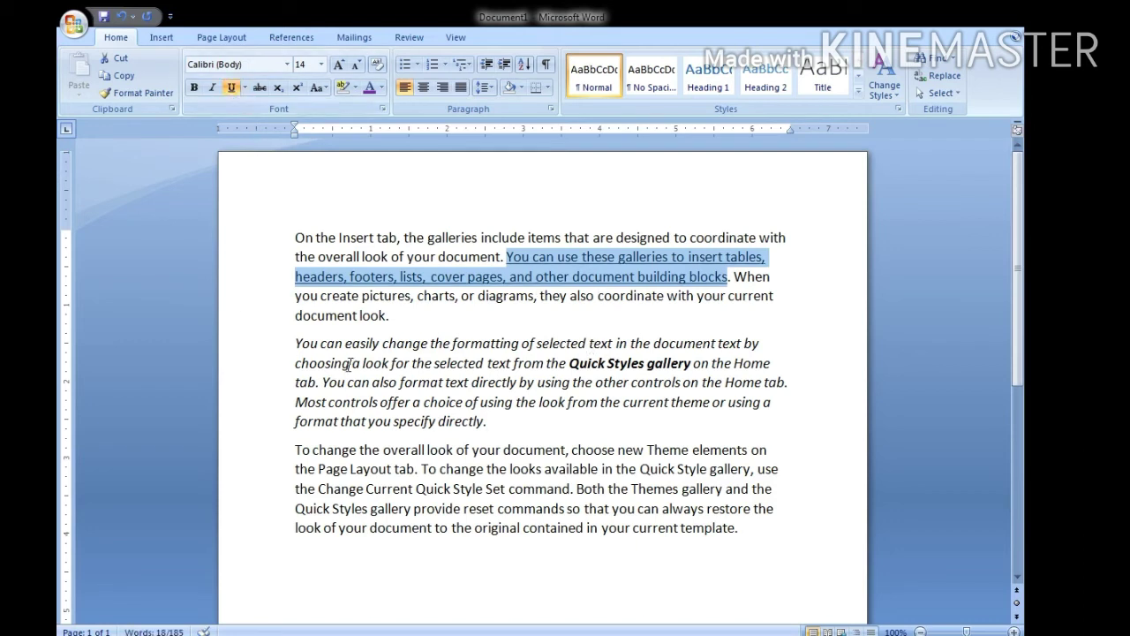
left_click(385, 359)
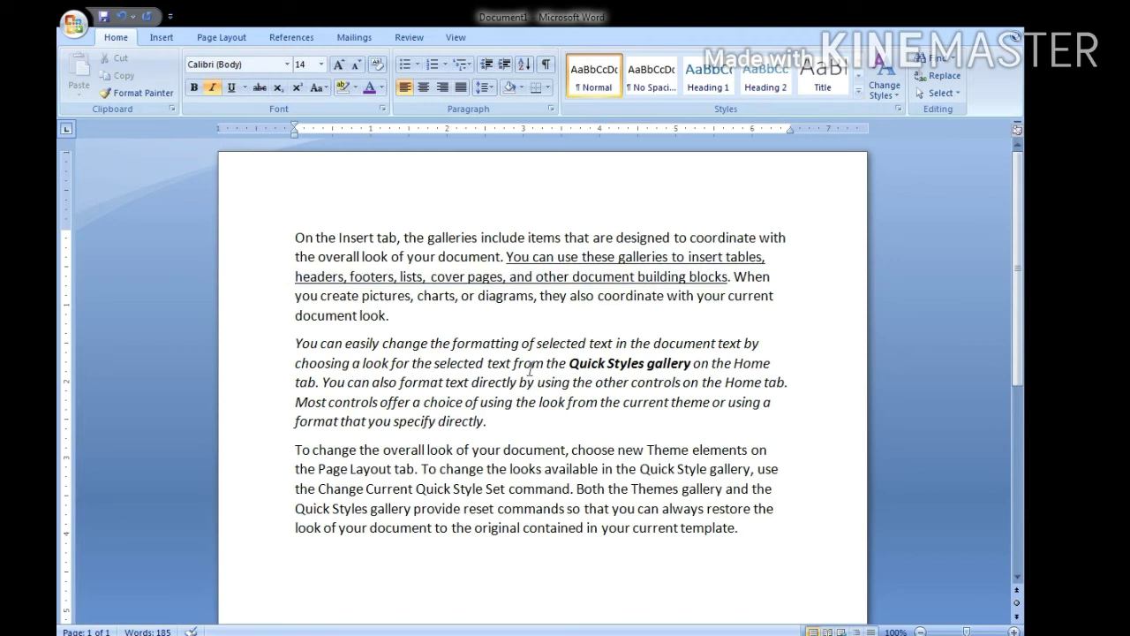
Step: Underline the bold phrase "Quick Styles gallery" in the second paragraph
left_click_drag(570, 363, 682, 363)
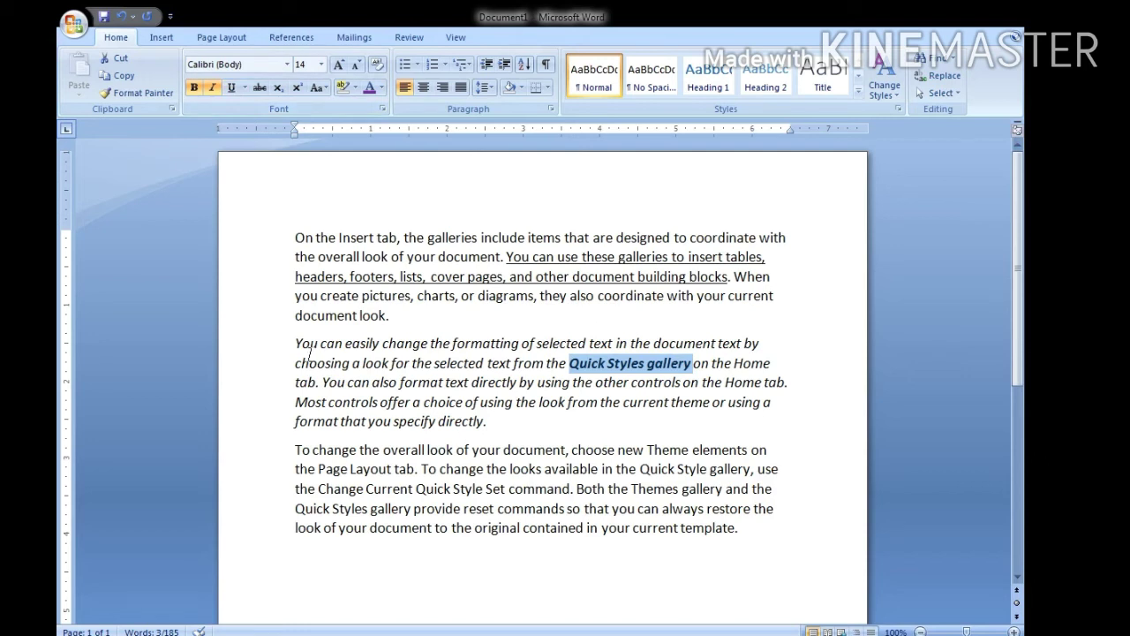
key("ctrl+u")
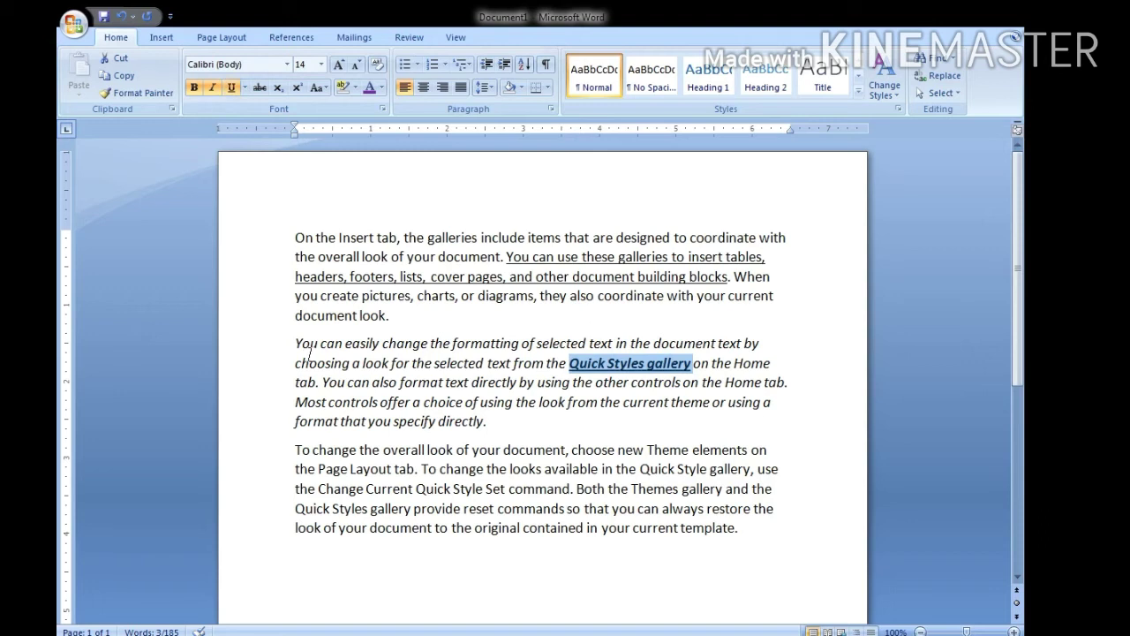
left_click(557, 406)
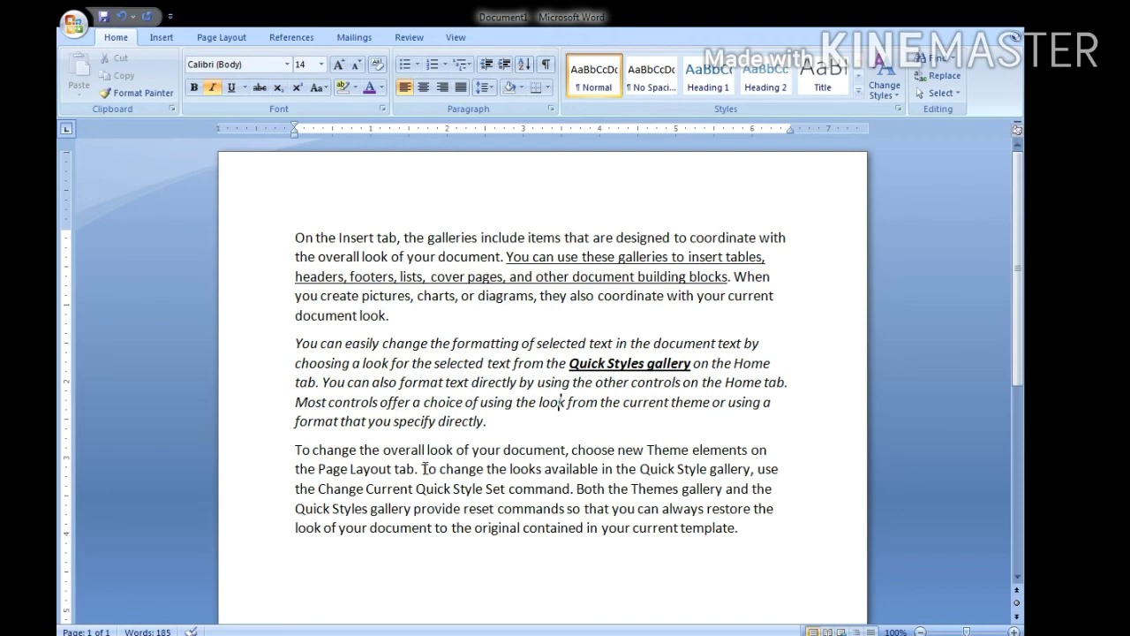
Step: Underline the third paragraph's sentence beginning "To change the looks available" and remove the underline again
left_click_drag(424, 469, 579, 490)
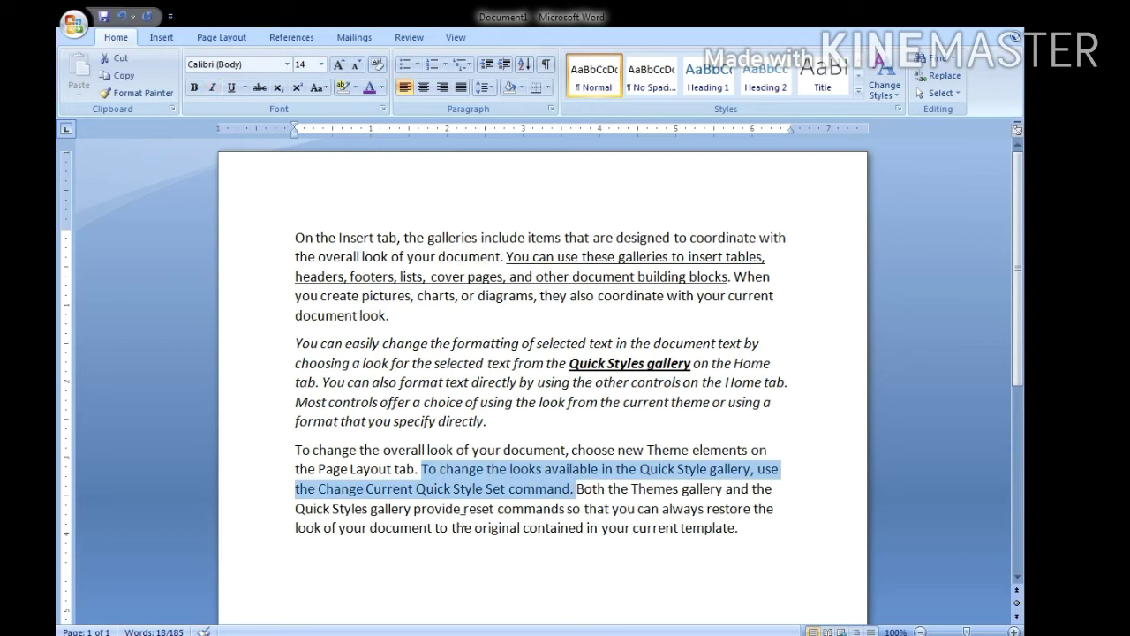
left_click(231, 88)
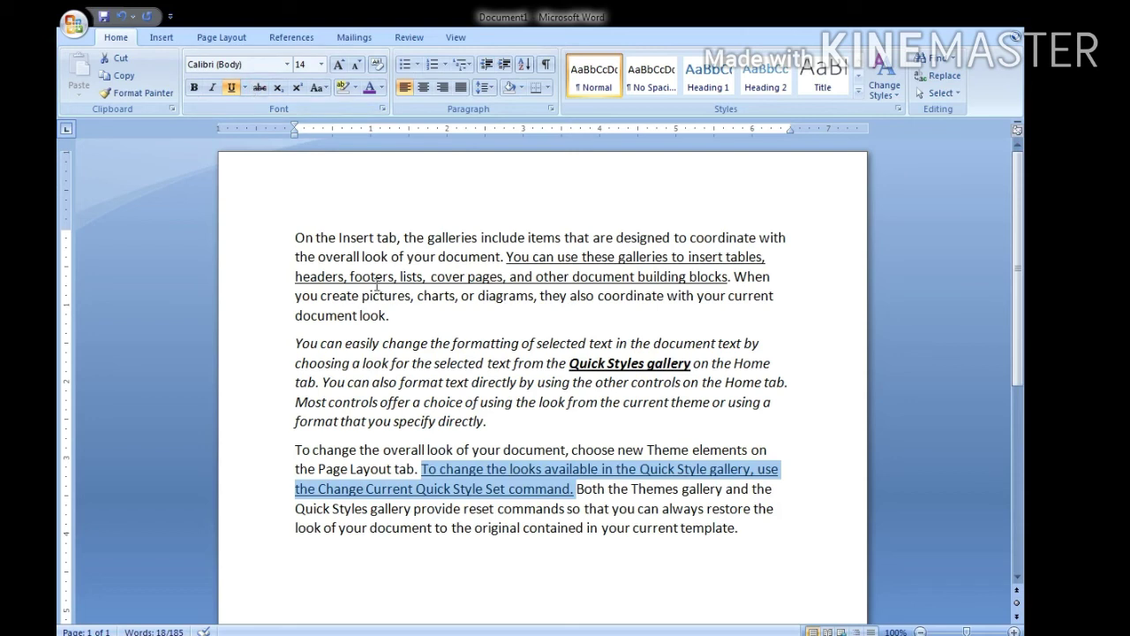
left_click(232, 88)
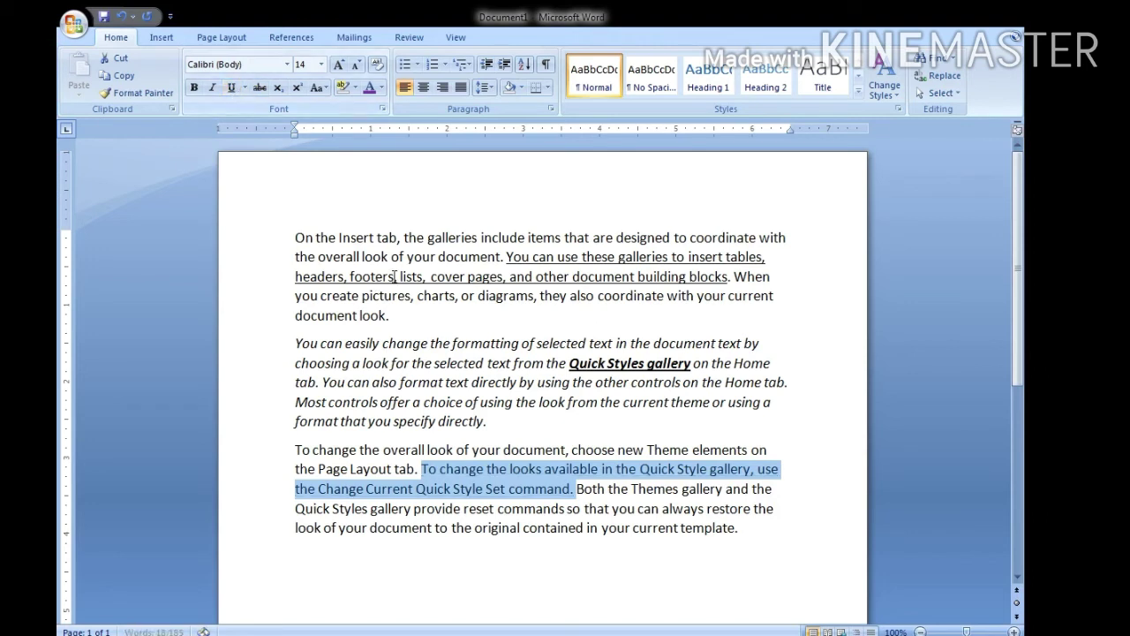
left_click(514, 344)
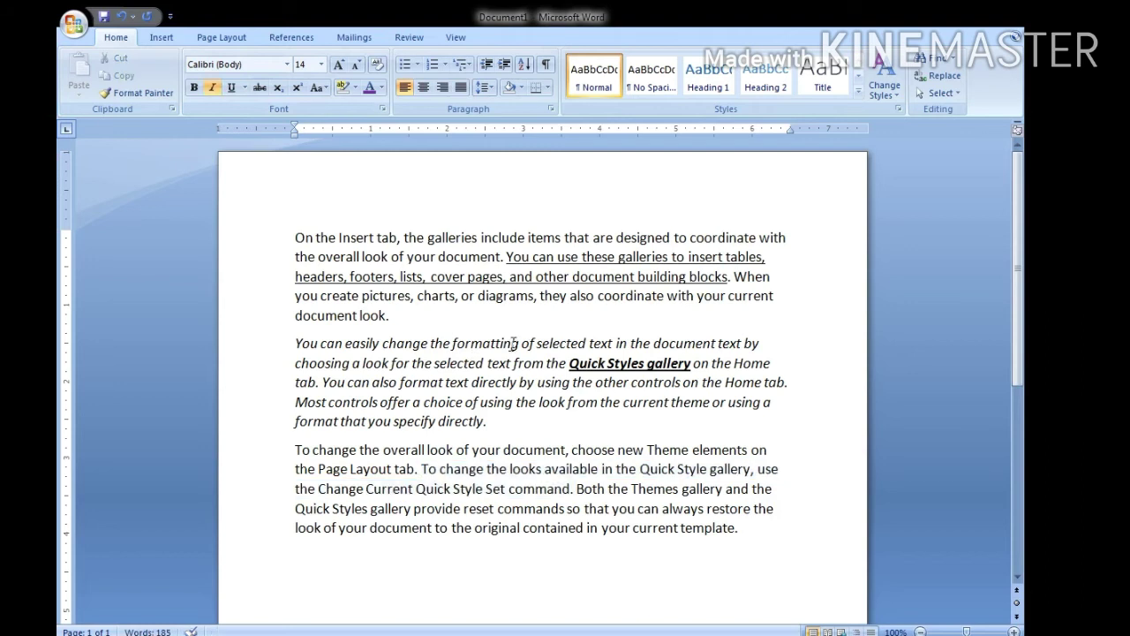
Step: Change the underline colour of the phrase "Quick Styles gallery" in the second paragraph to red
left_click(366, 239)
left_click(301, 241)
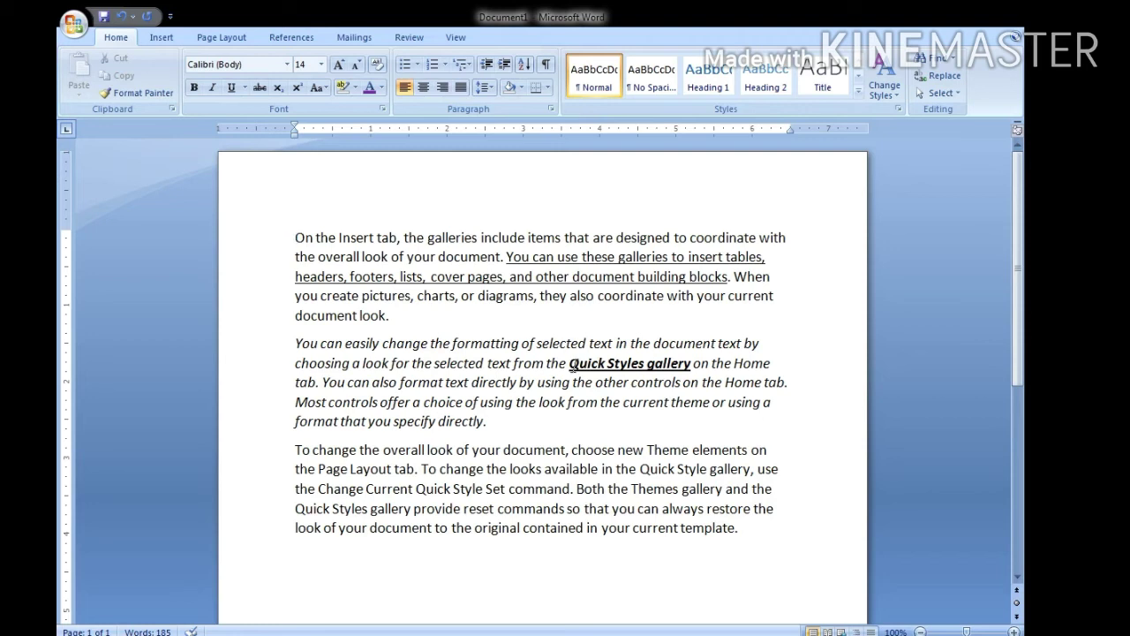
left_click_drag(569, 363, 692, 364)
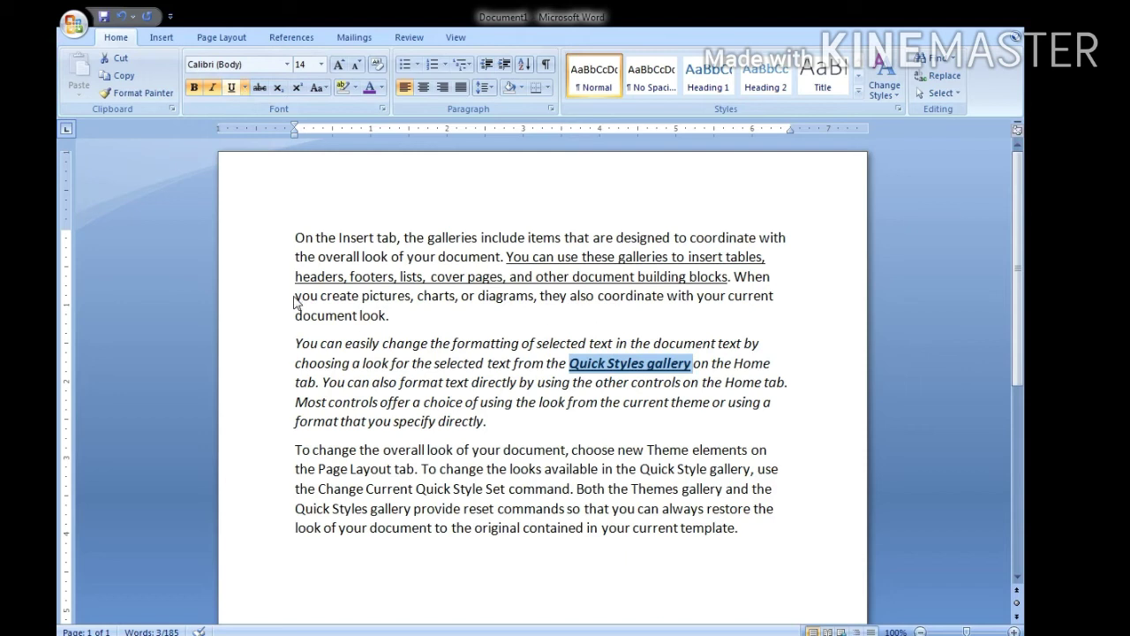
left_click(394, 369)
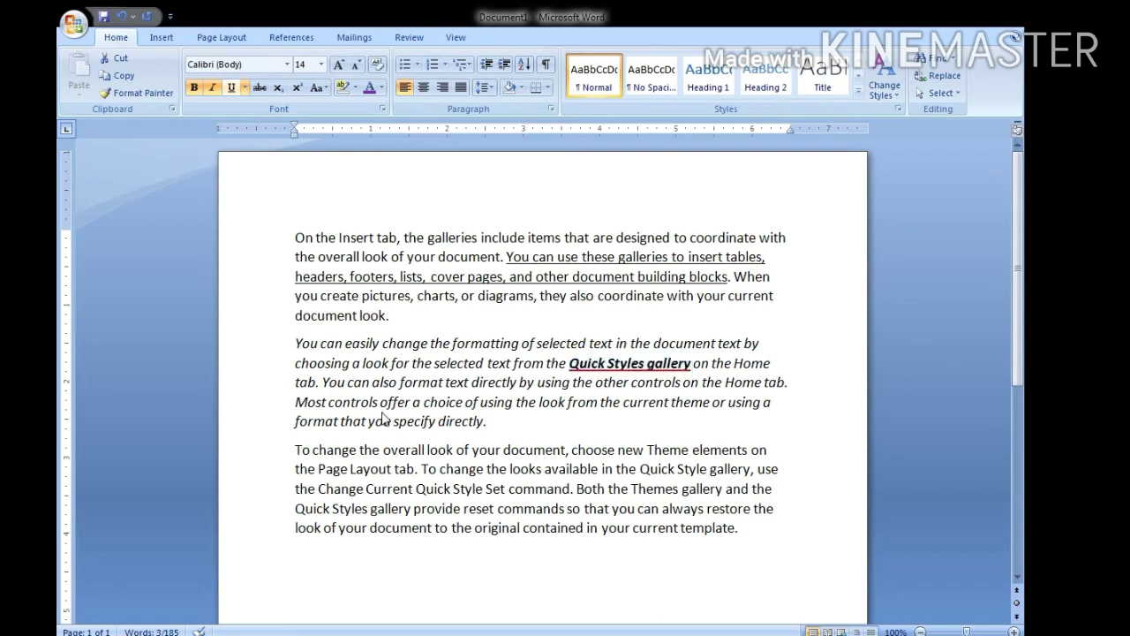
Step: Change the underline style of the first paragraph's sentence beginning "You can use these galleries" to a dashed line
left_click(394, 399)
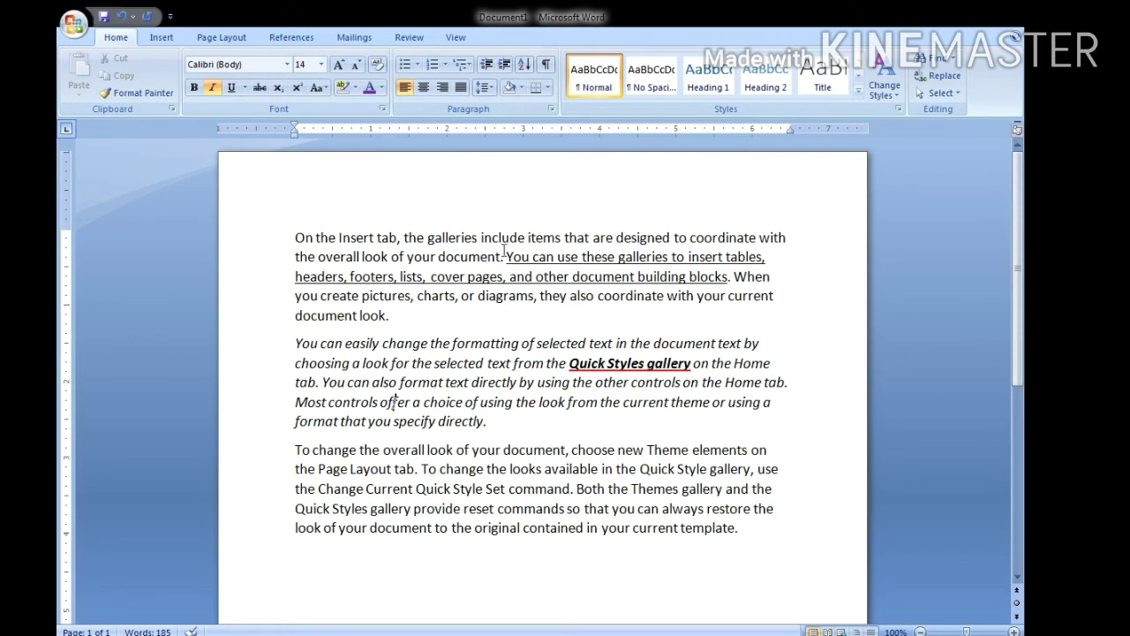
left_click_drag(505, 256, 730, 288)
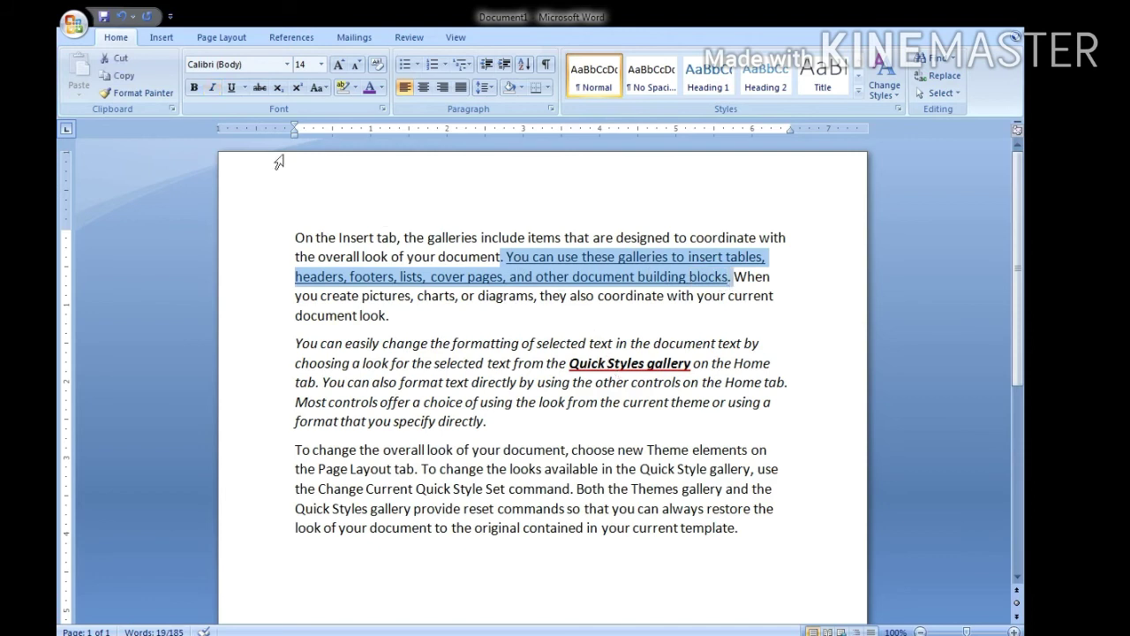
left_click(244, 90)
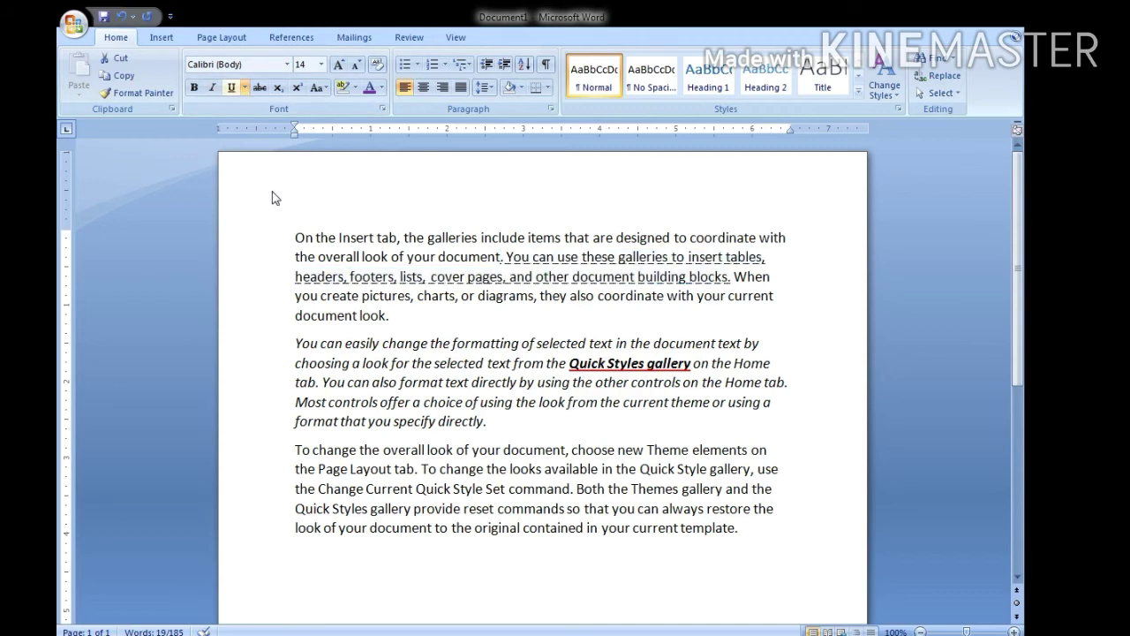
left_click(272, 197)
left_click(441, 331)
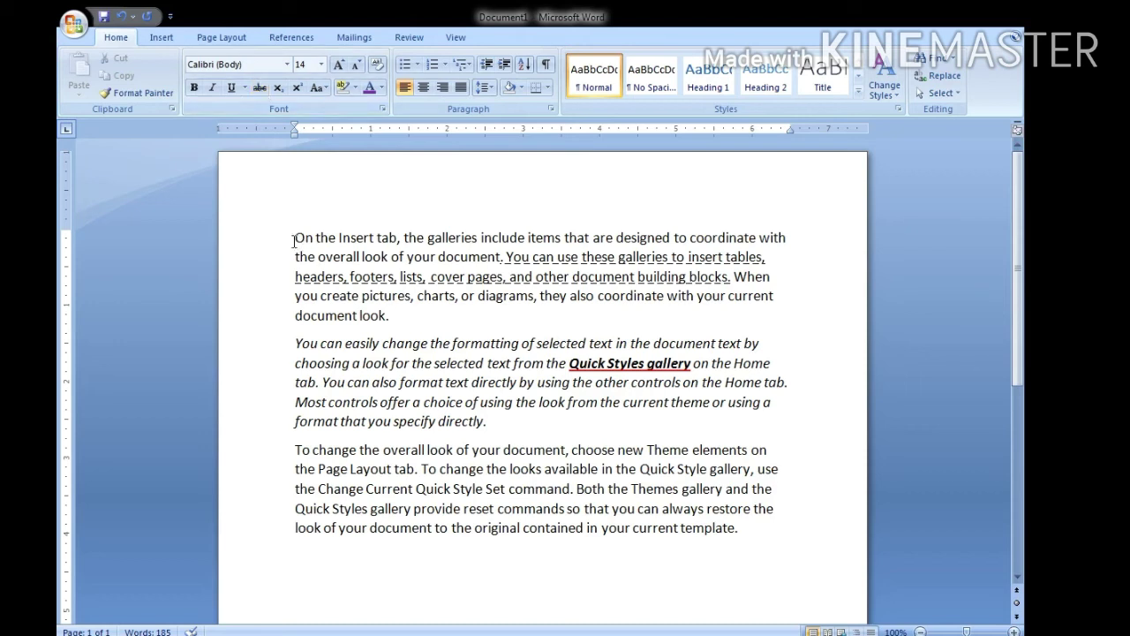
Step: Add the heading "MICROSOFT OFFICE WORD-2007" on its own line above the first paragraph
left_click(294, 238)
type("M")
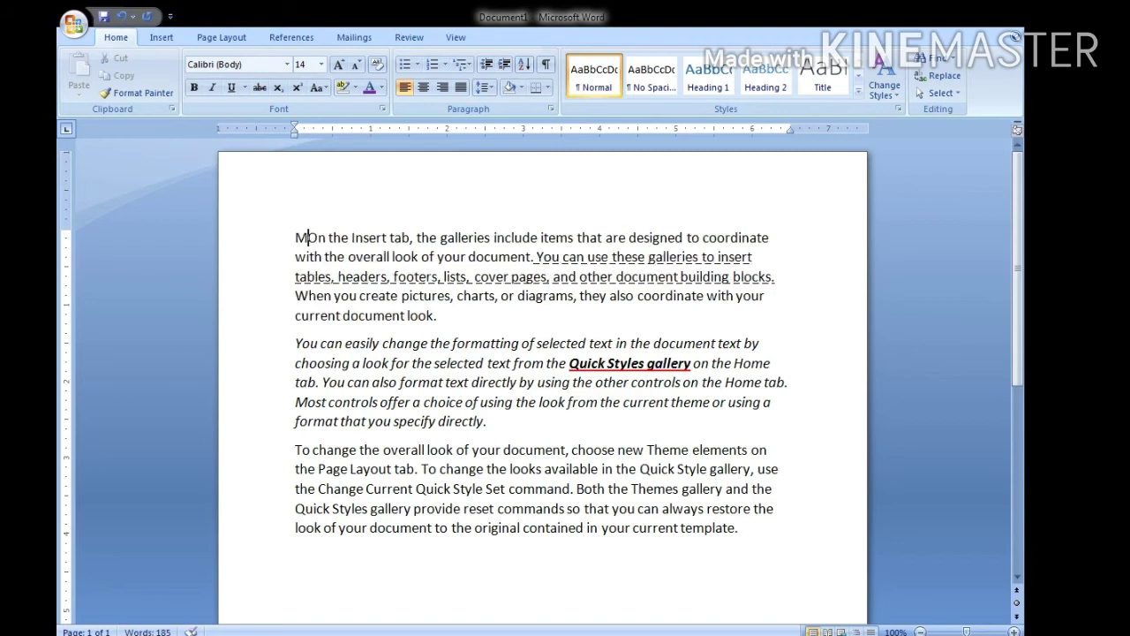
type("I")
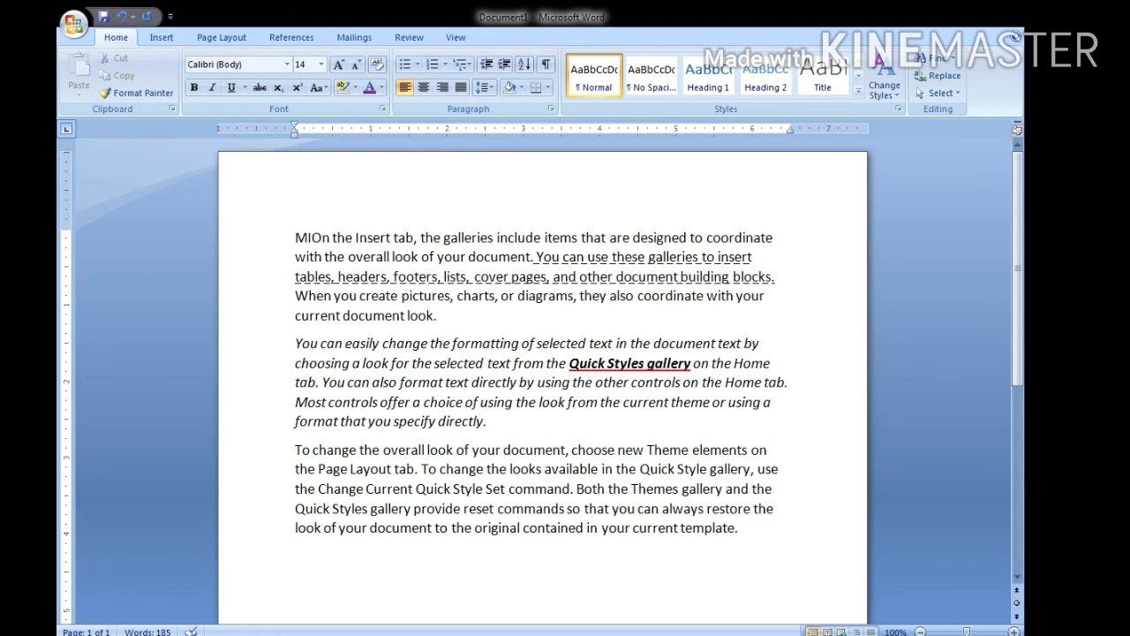
type("CRO")
type("SOFT OF")
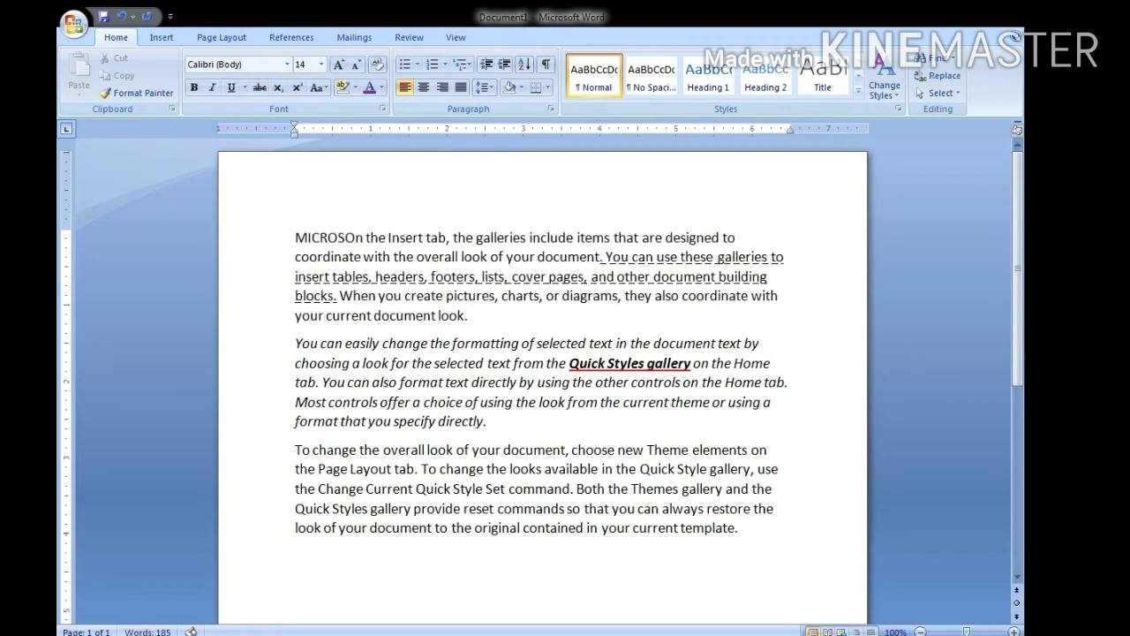
type("FICE WORD")
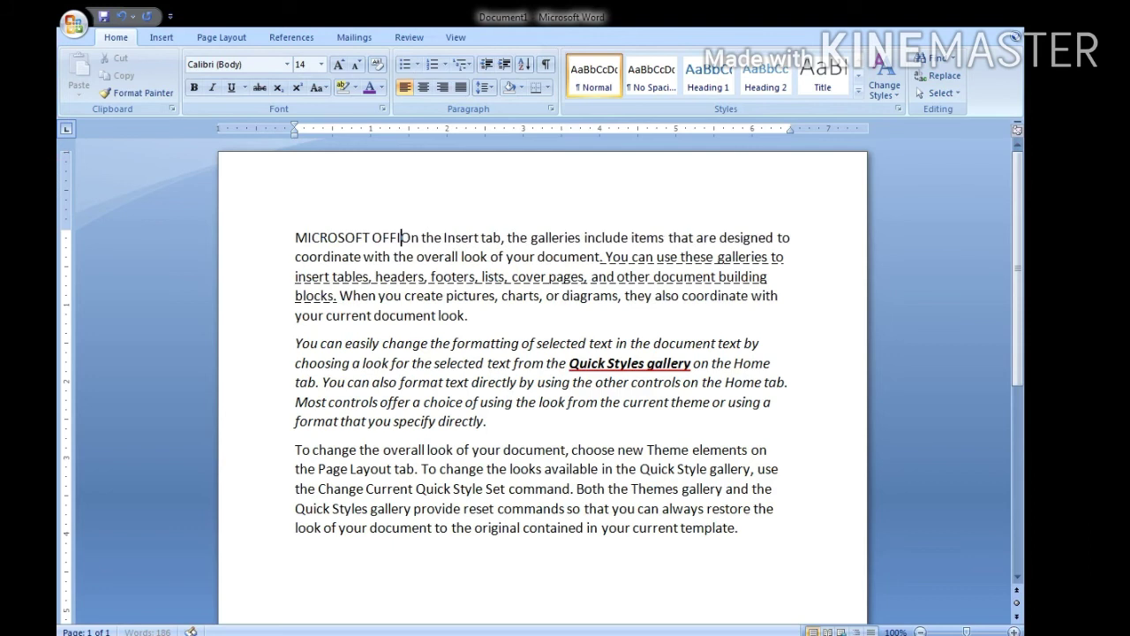
type("-2007")
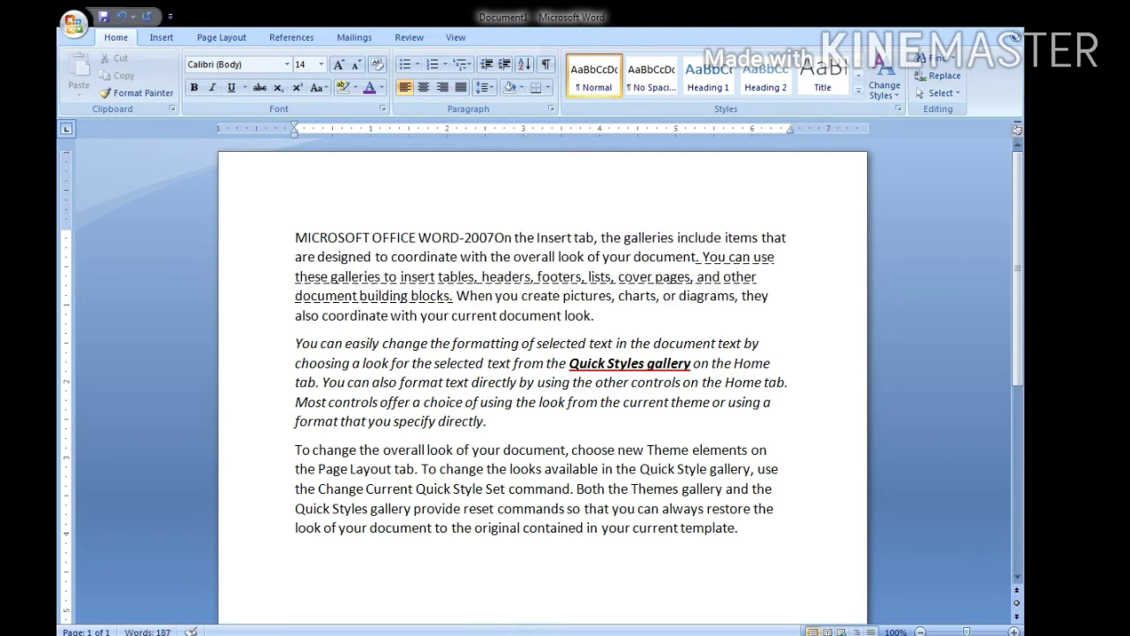
key("Return")
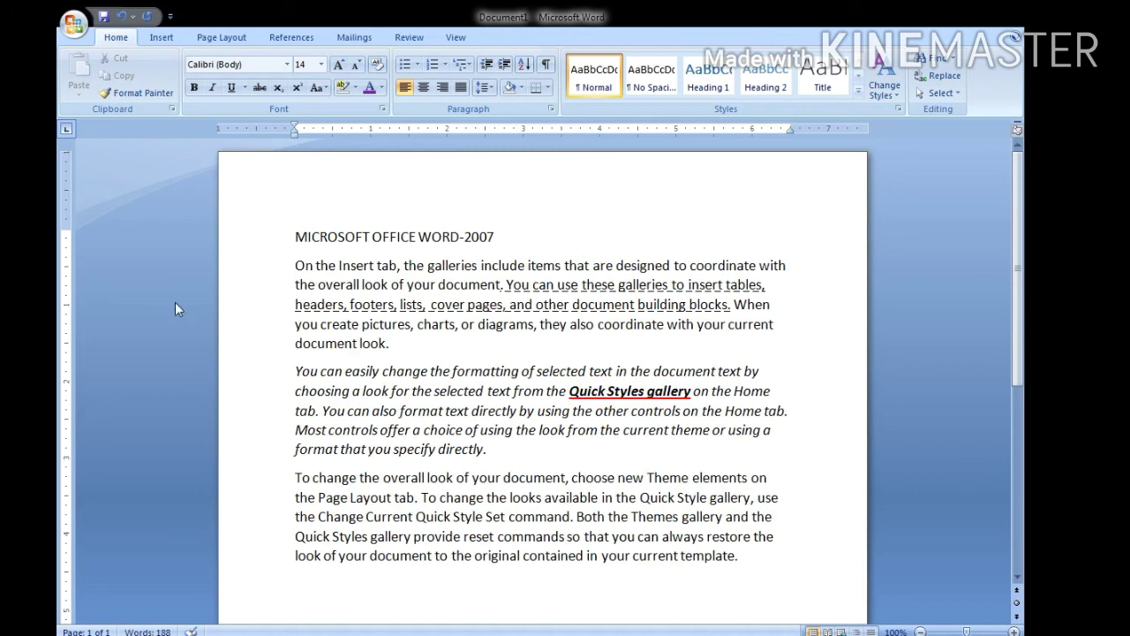
Step: Enlarge the heading "MICROSOFT OFFICE WORD-2007" to font size 22
left_click_drag(295, 236, 339, 238)
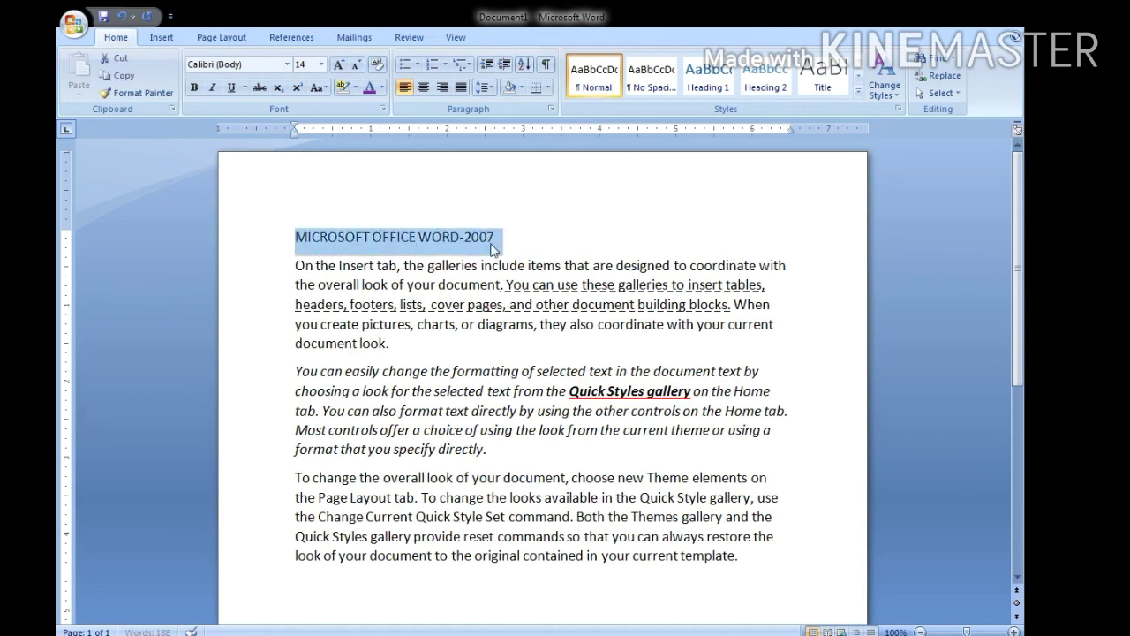
left_click(340, 67)
left_click(340, 67)
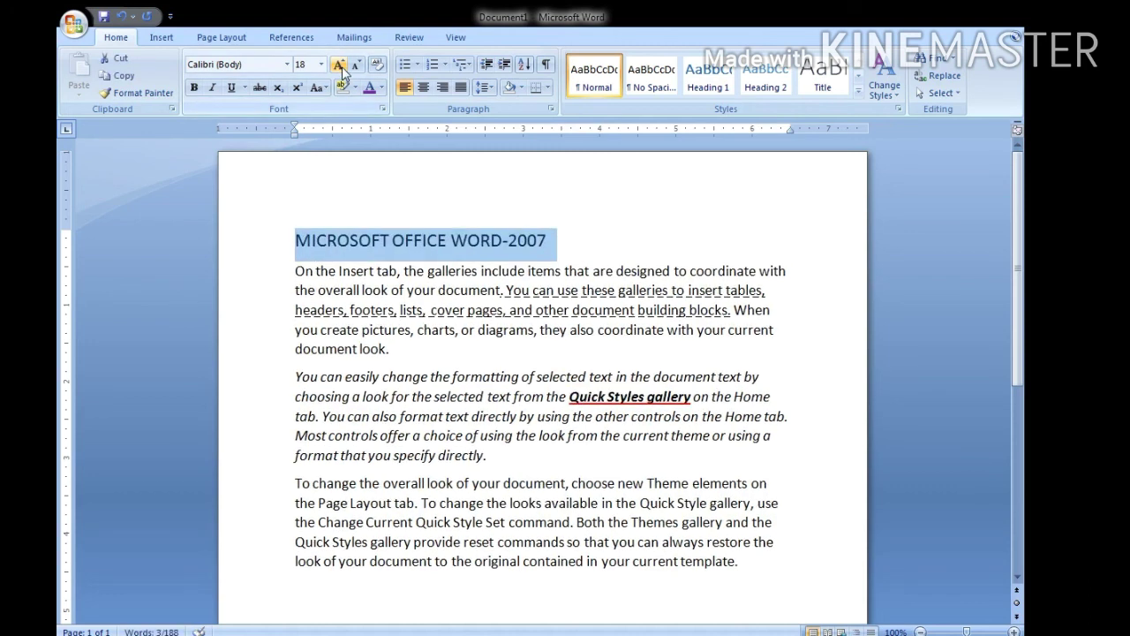
left_click(341, 67)
left_click(341, 67)
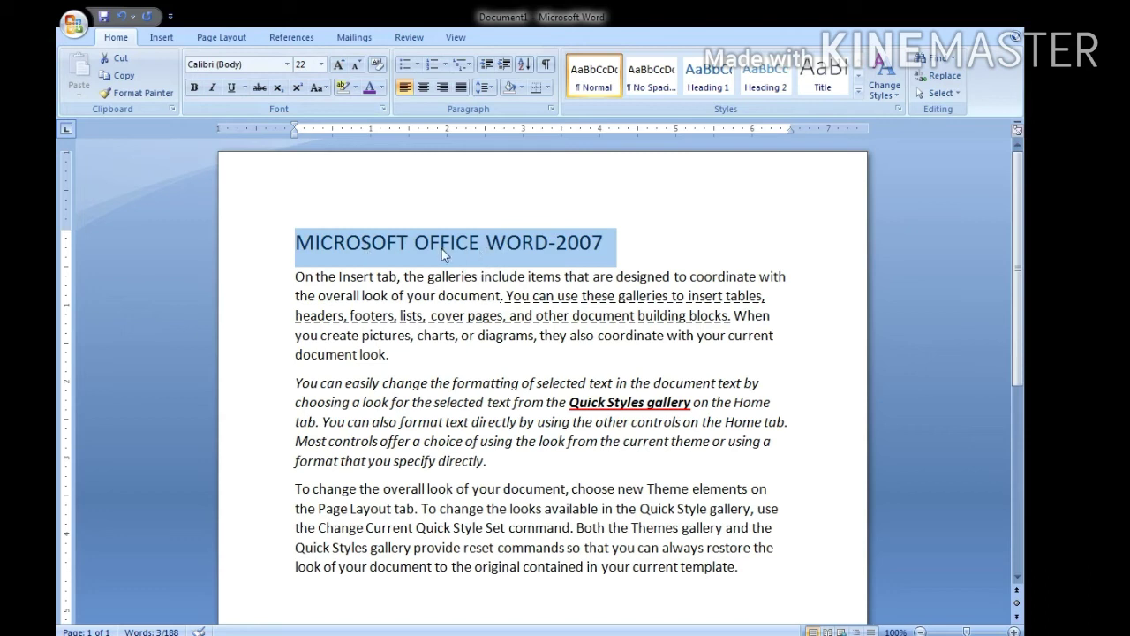
Step: Apply strikethrough to the heading, remove it, and apply it again
left_click(260, 88)
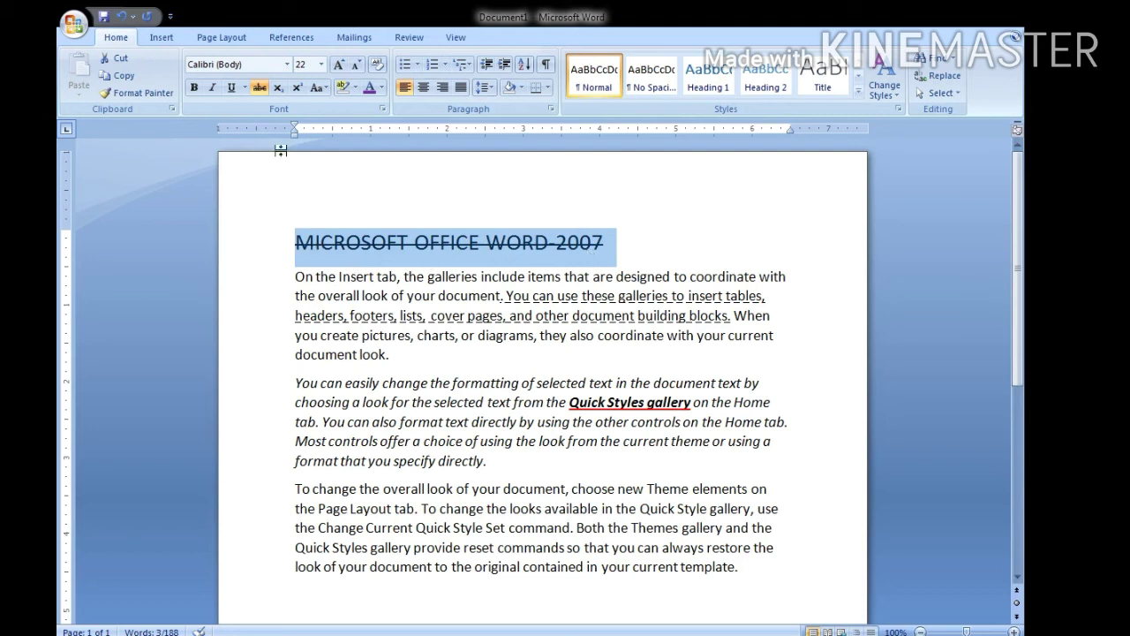
left_click(260, 87)
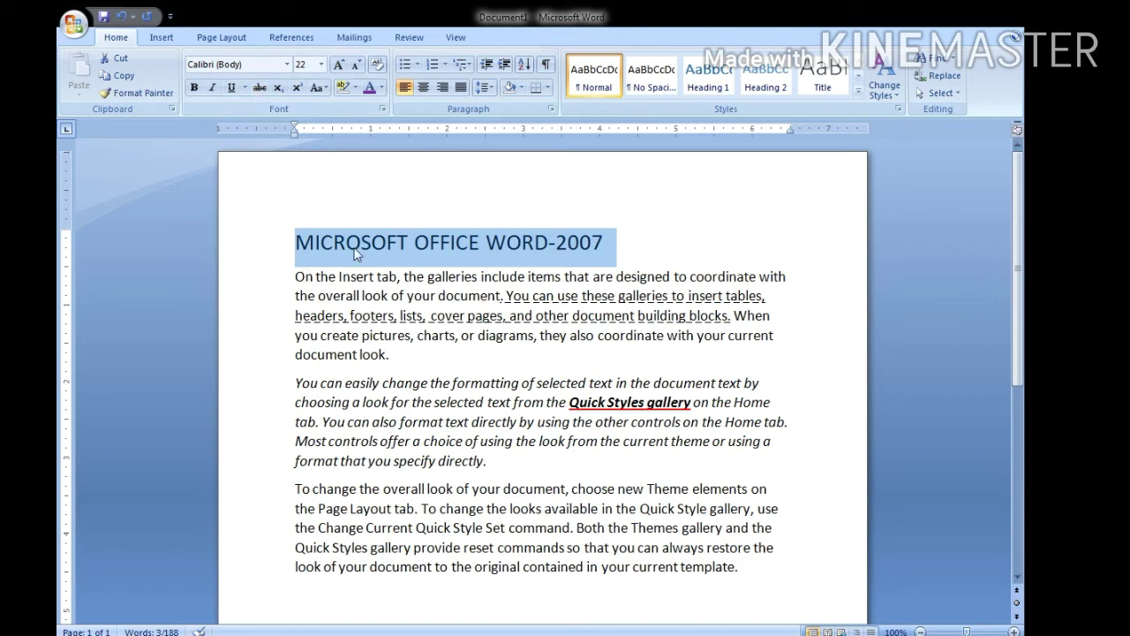
left_click(260, 89)
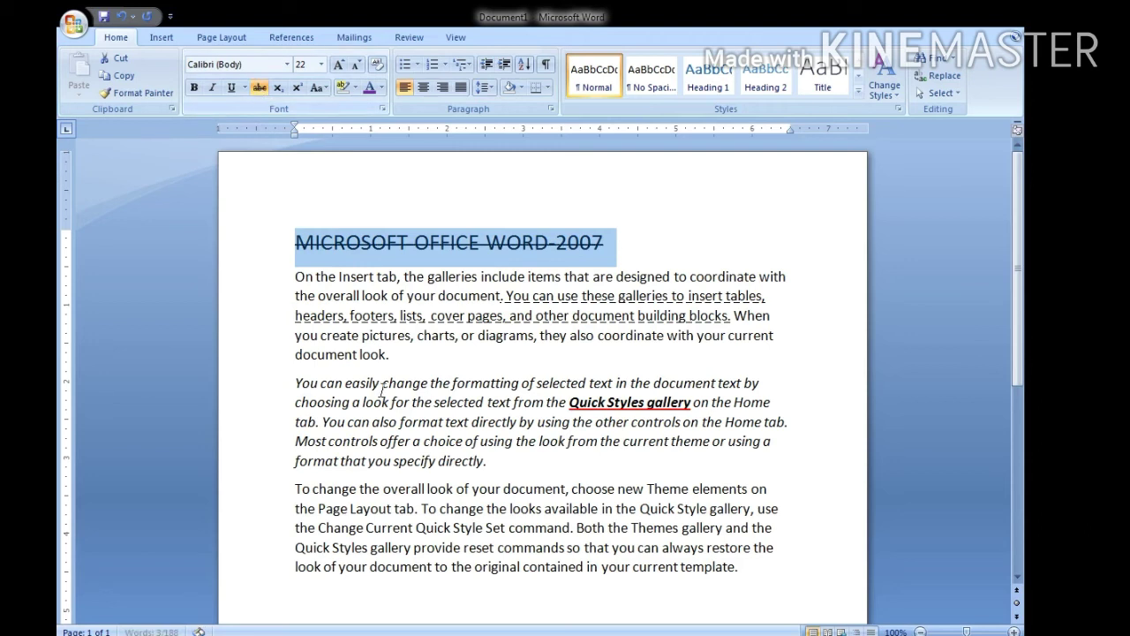
left_click(390, 402)
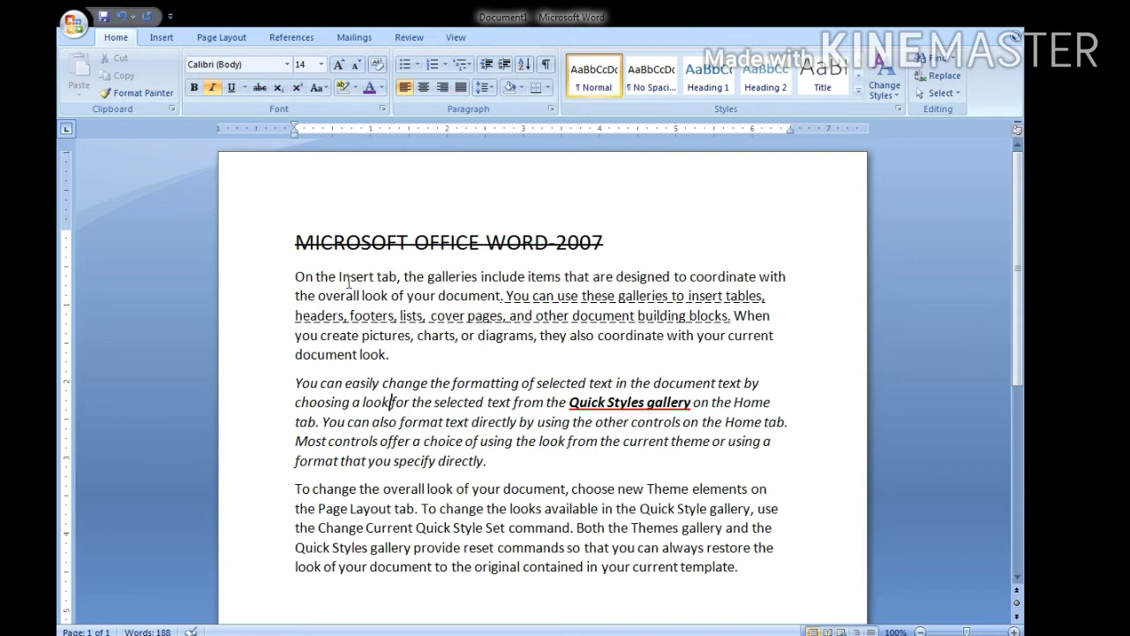
Step: Change the whole first paragraph below the heading to uppercase
left_click_drag(296, 279, 408, 345)
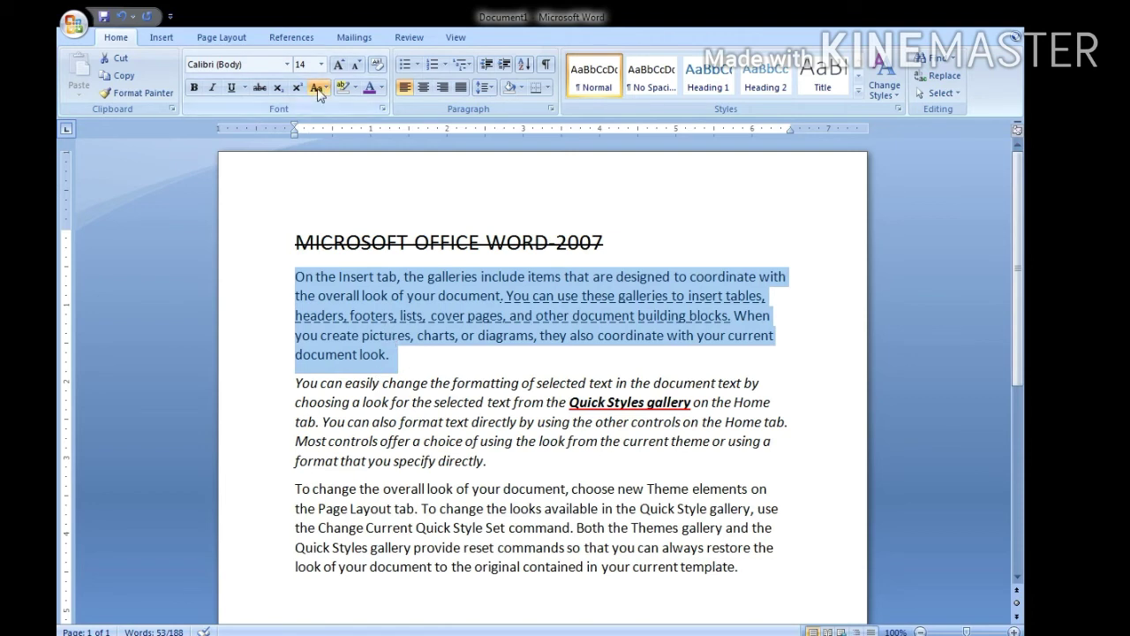
left_click(378, 147)
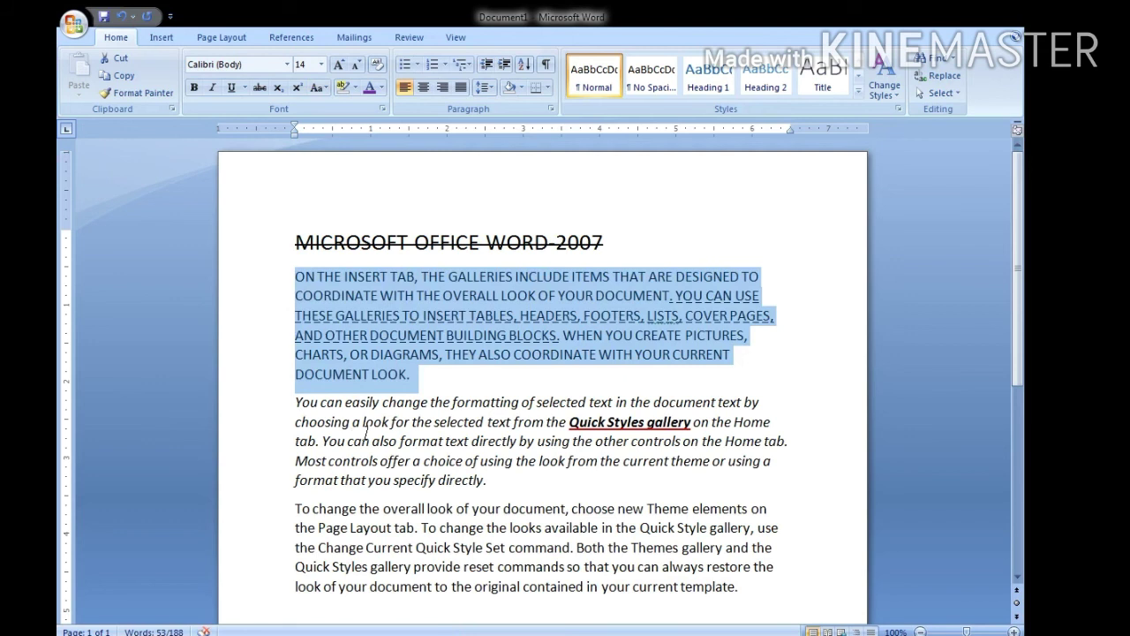
left_click(366, 432)
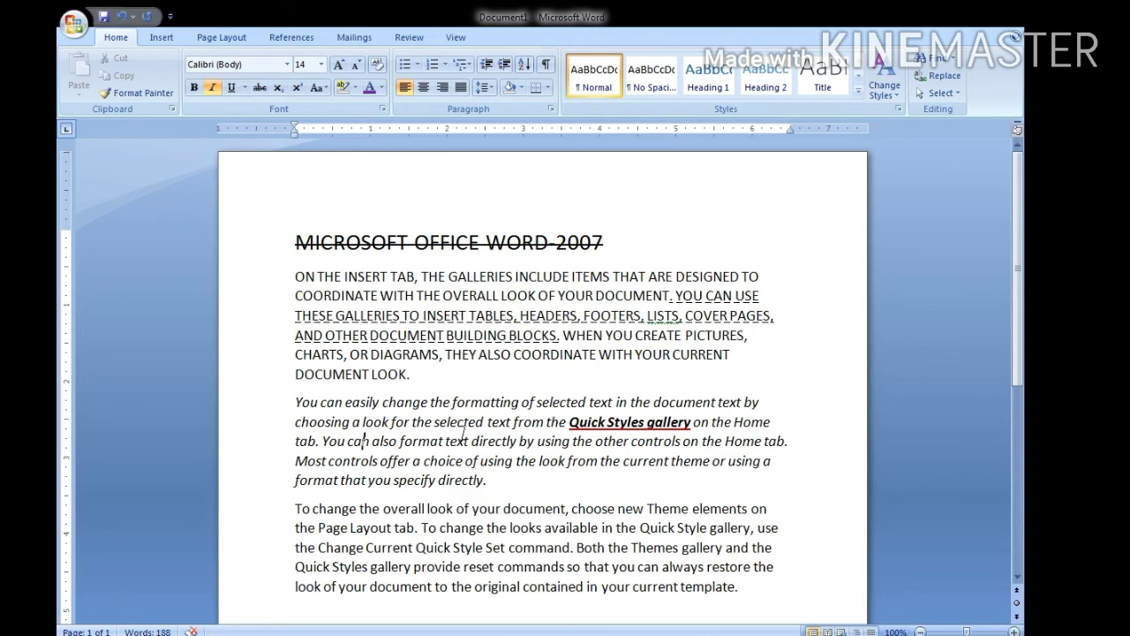
Step: Change the whole first paragraph below the heading to sentence case
scroll(459, 442, "down", 1)
scroll(415, 482, "up", 1)
left_click_drag(294, 275, 414, 378)
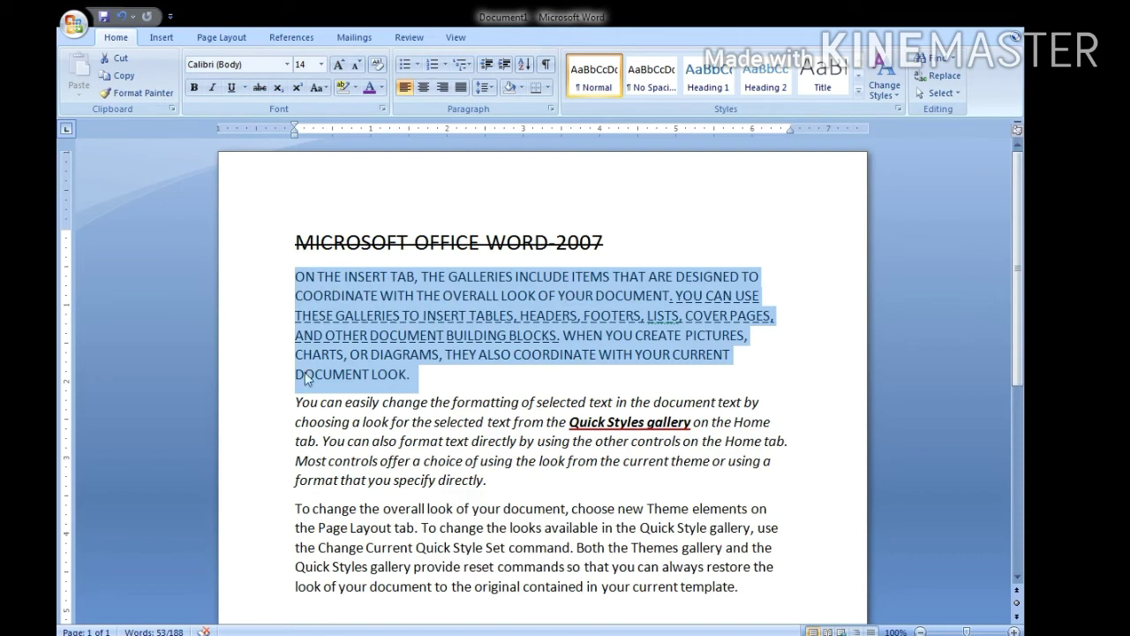
left_click(350, 112)
left_click(362, 354)
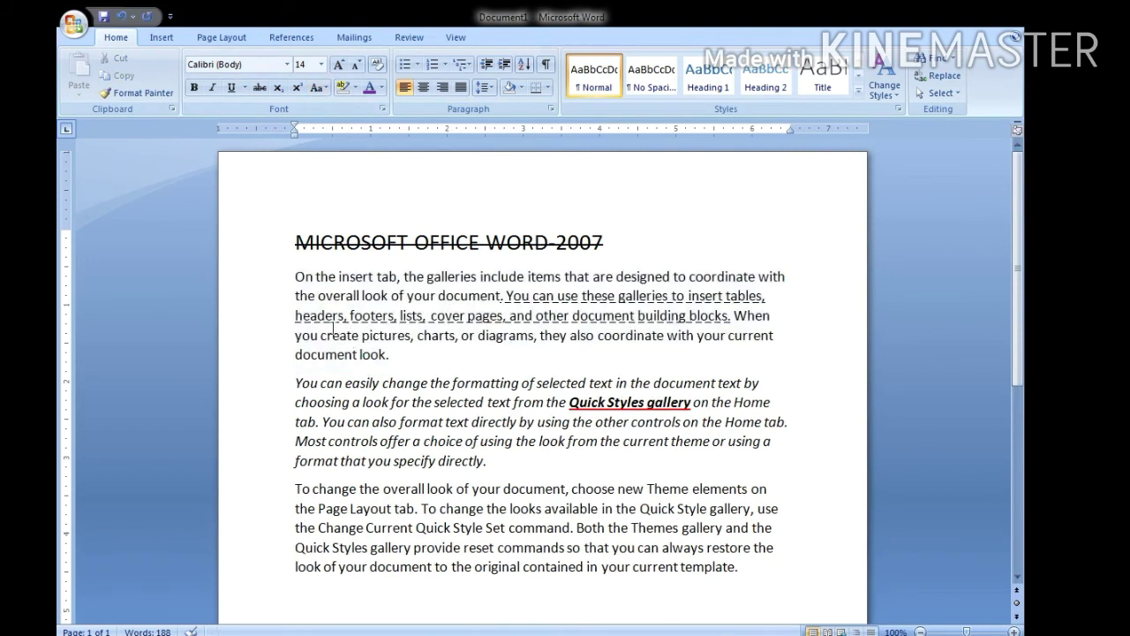
Step: Examine the first paragraph sentence by sentence, highlighting each one to check its capitalisation
left_click(296, 275)
left_click_drag(295, 275, 503, 297)
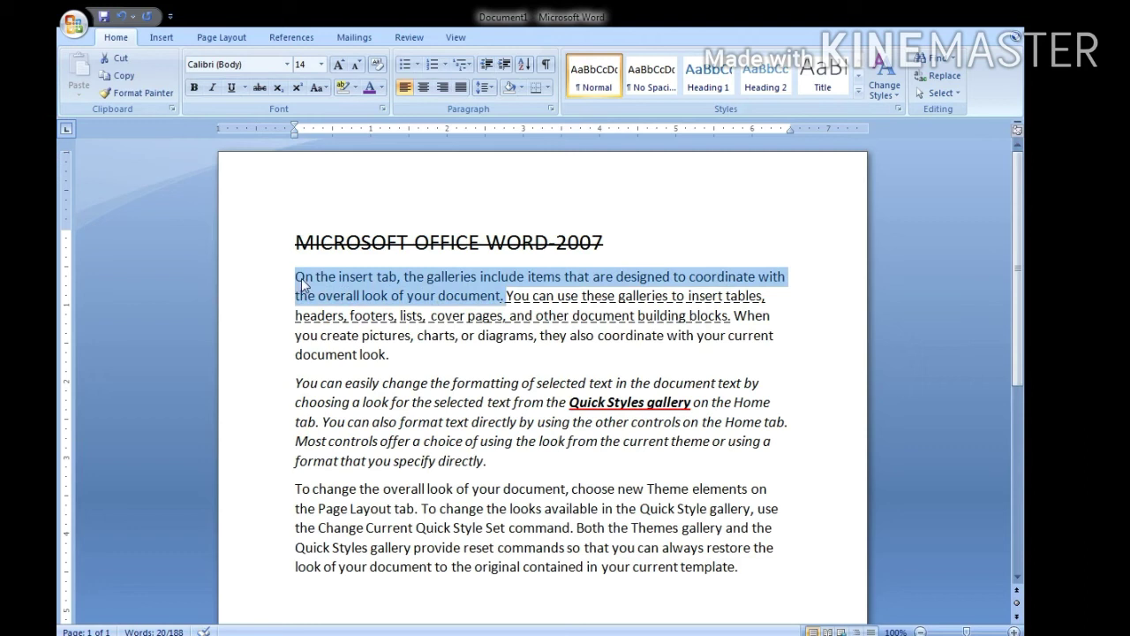
left_click(539, 316)
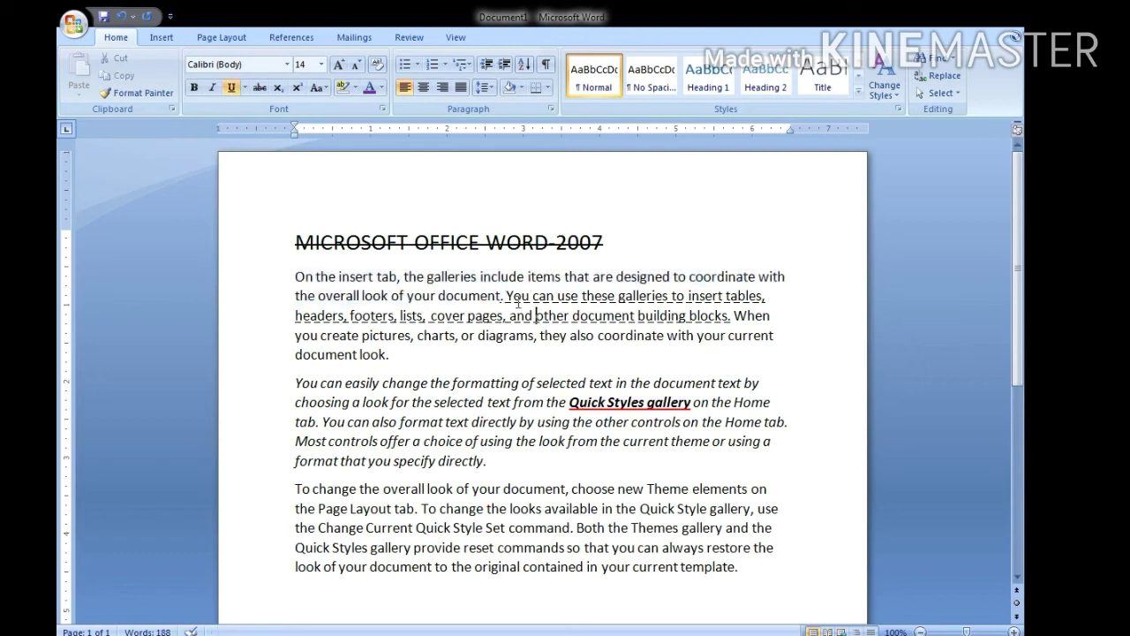
left_click_drag(507, 296, 731, 316)
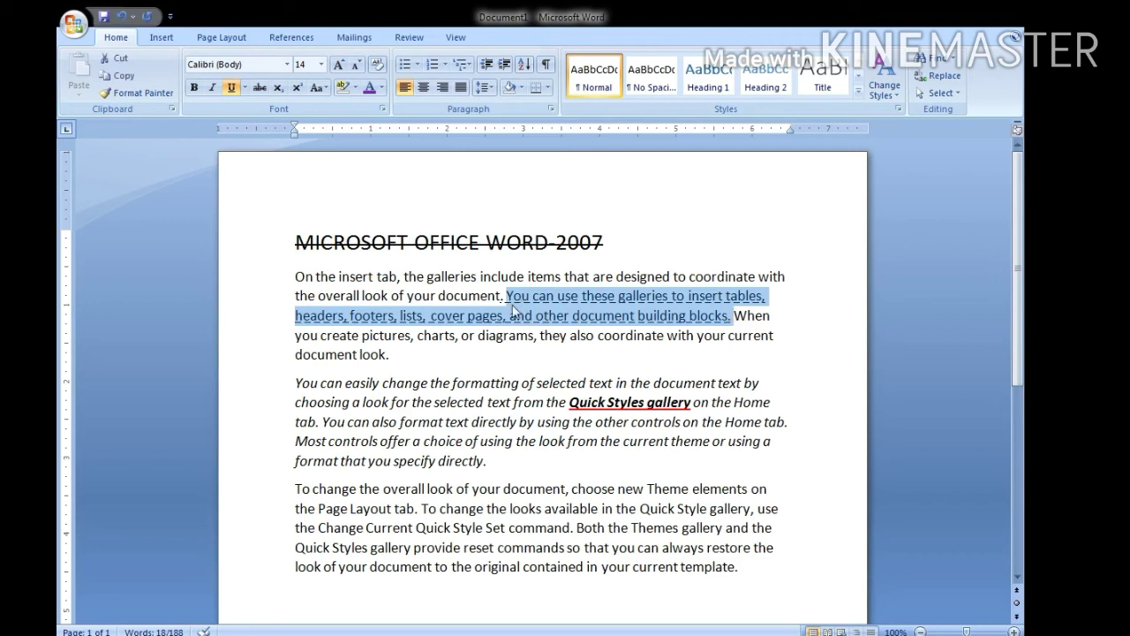
left_click(714, 321)
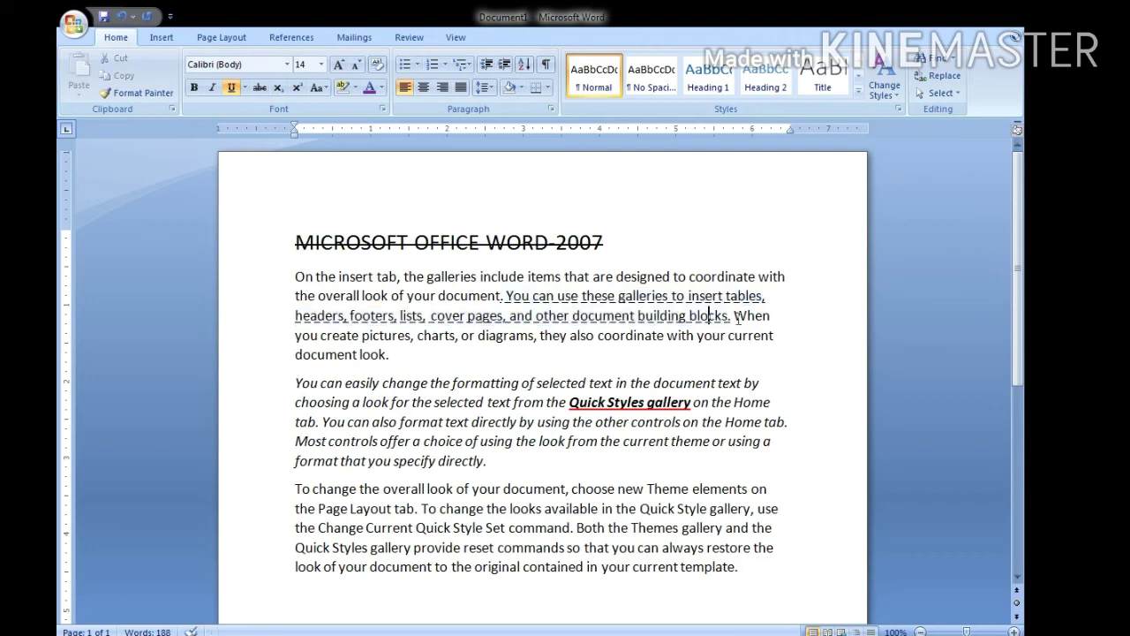
left_click_drag(738, 316, 381, 360)
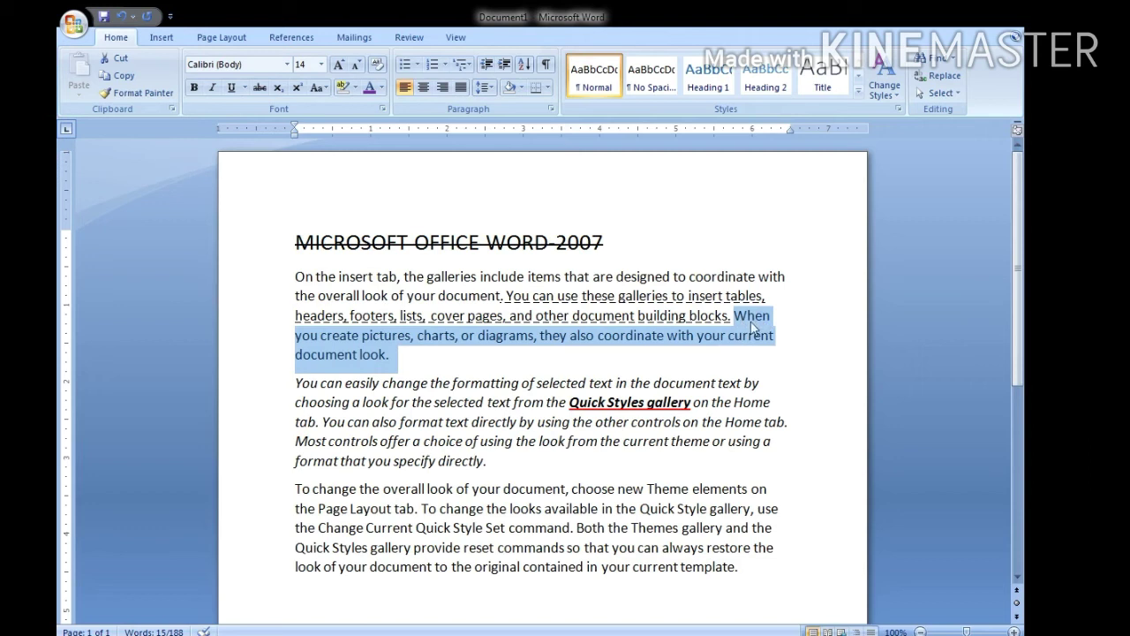
left_click(431, 340)
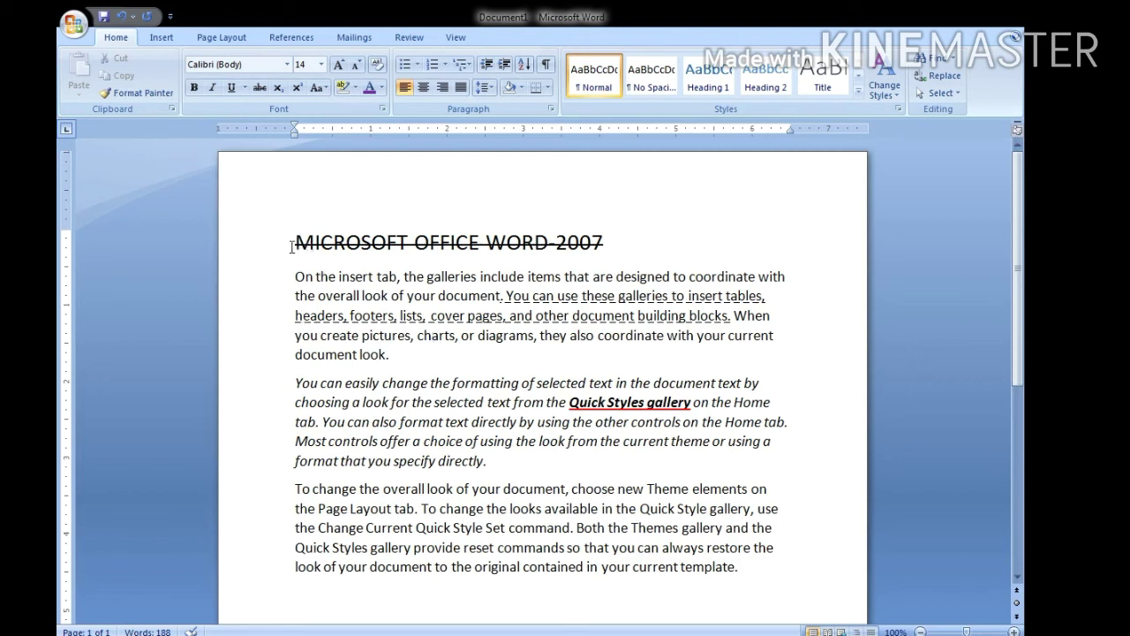
Step: Remove the strikethrough from the heading and change its case to Capitalize Each Word
left_click_drag(296, 243, 610, 245)
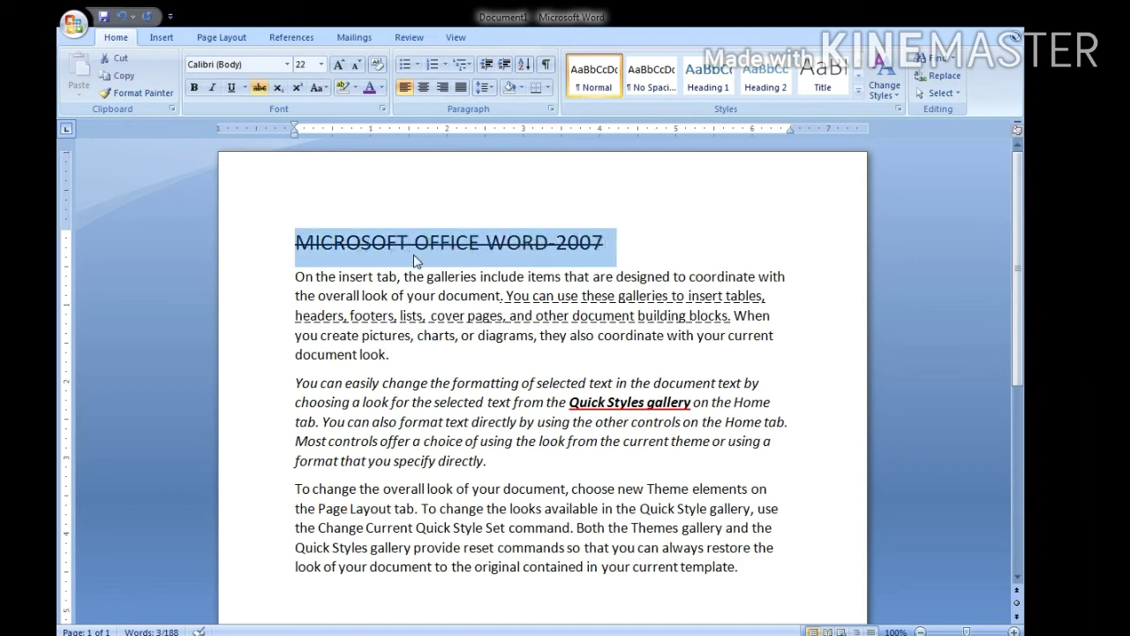
left_click(260, 87)
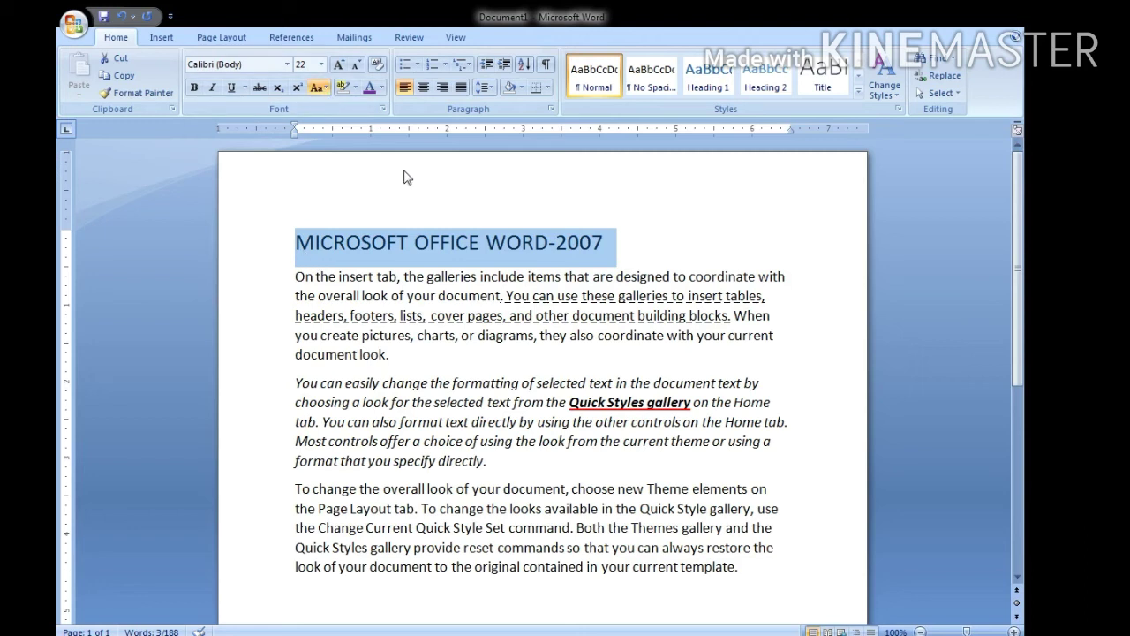
key("shift+F3")
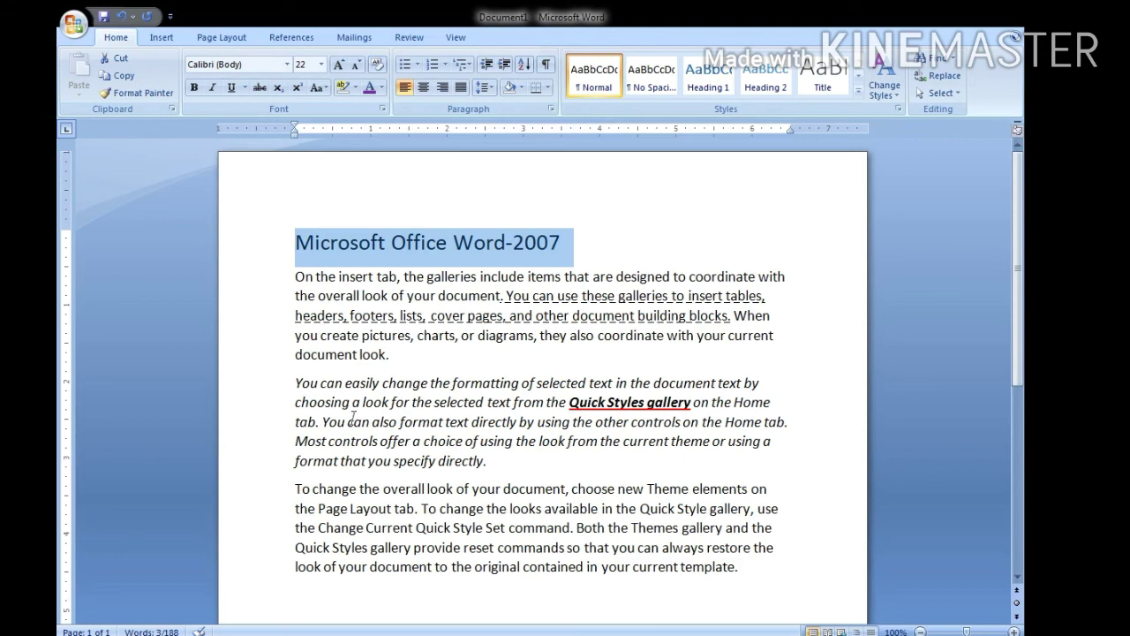
left_click(345, 461)
Step: Change the case of the whole last paragraph, beginning "To change the overall look", to Capitalize Each Word
left_click_drag(298, 487, 742, 573)
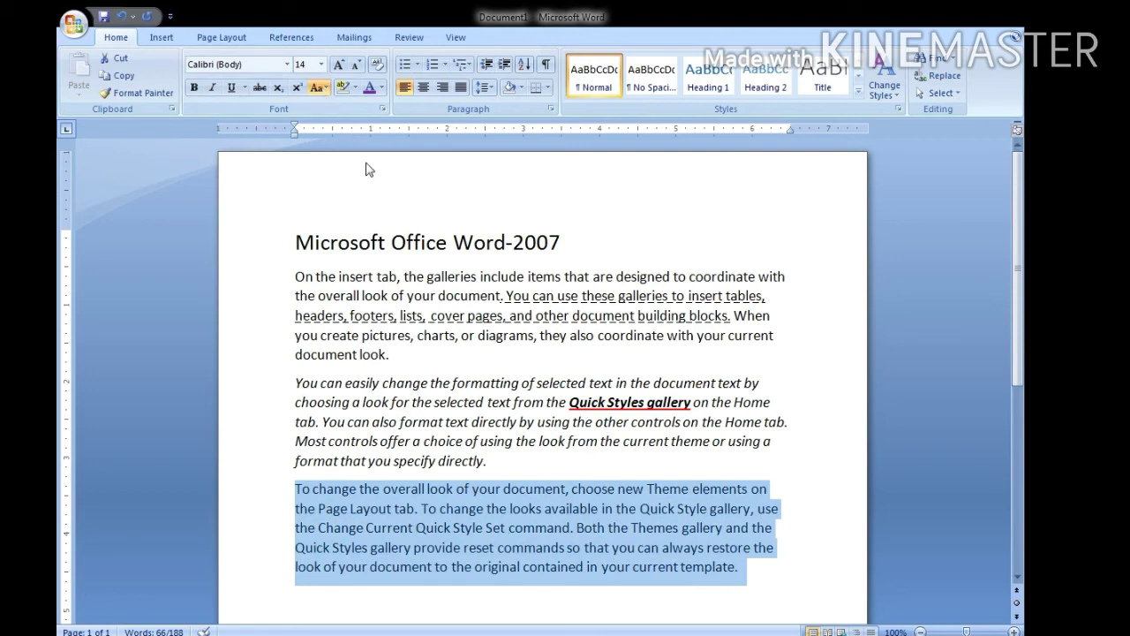
key("shift+F3")
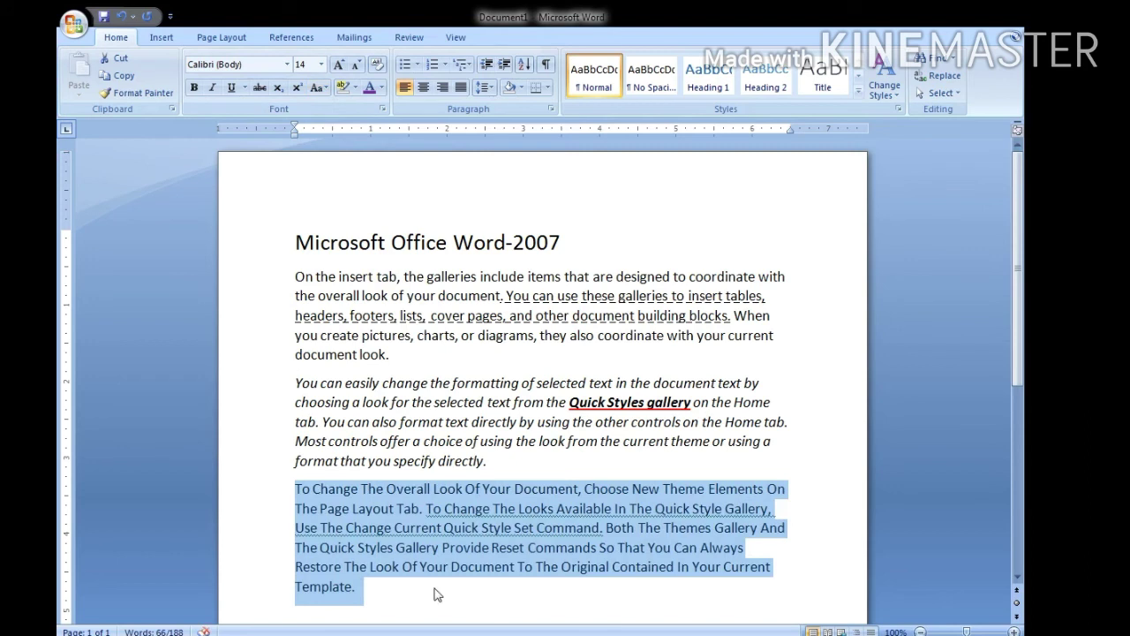
left_click(389, 587)
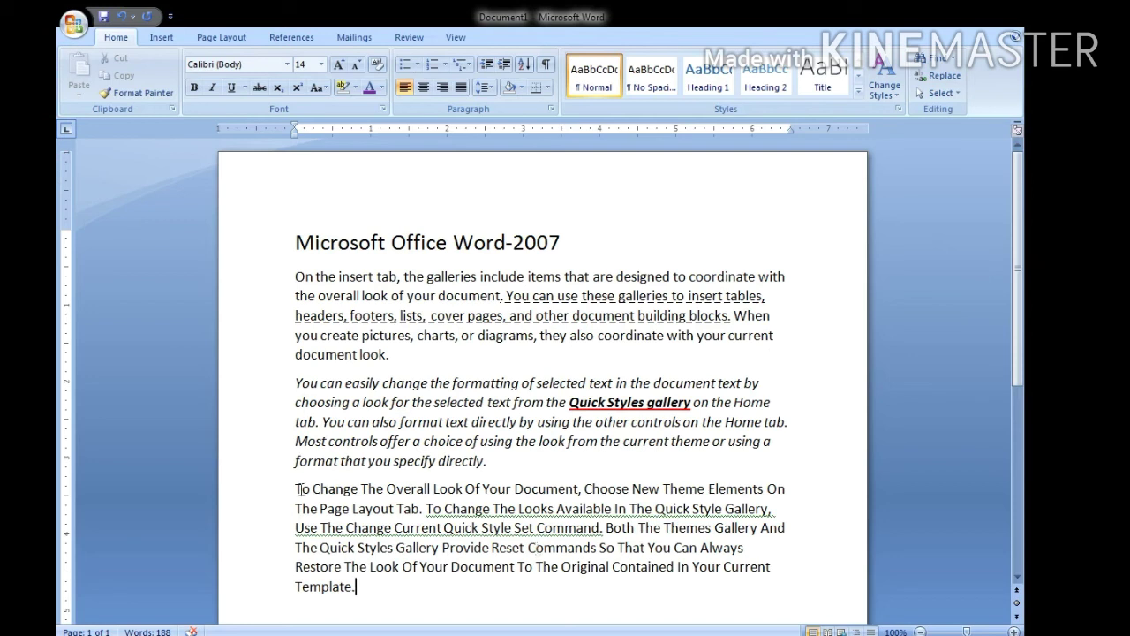
Step: Change the case of the whole last paragraph, beginning "To Change The Overall Look", to sentence case
left_click_drag(296, 488, 376, 584)
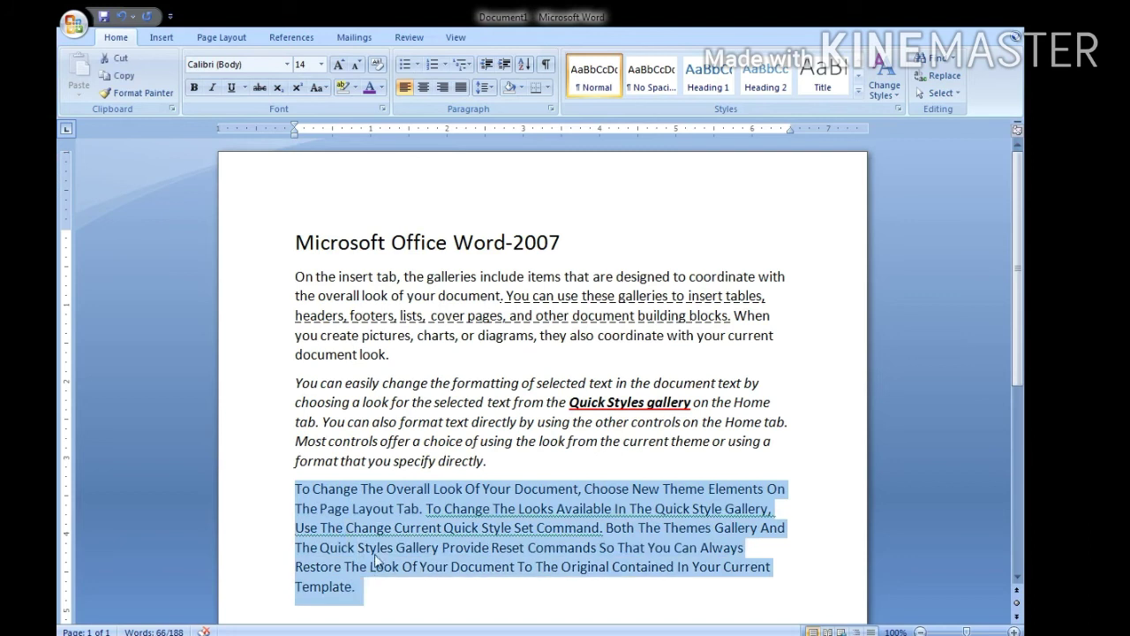
left_click(318, 87)
left_click(358, 117)
left_click(394, 460)
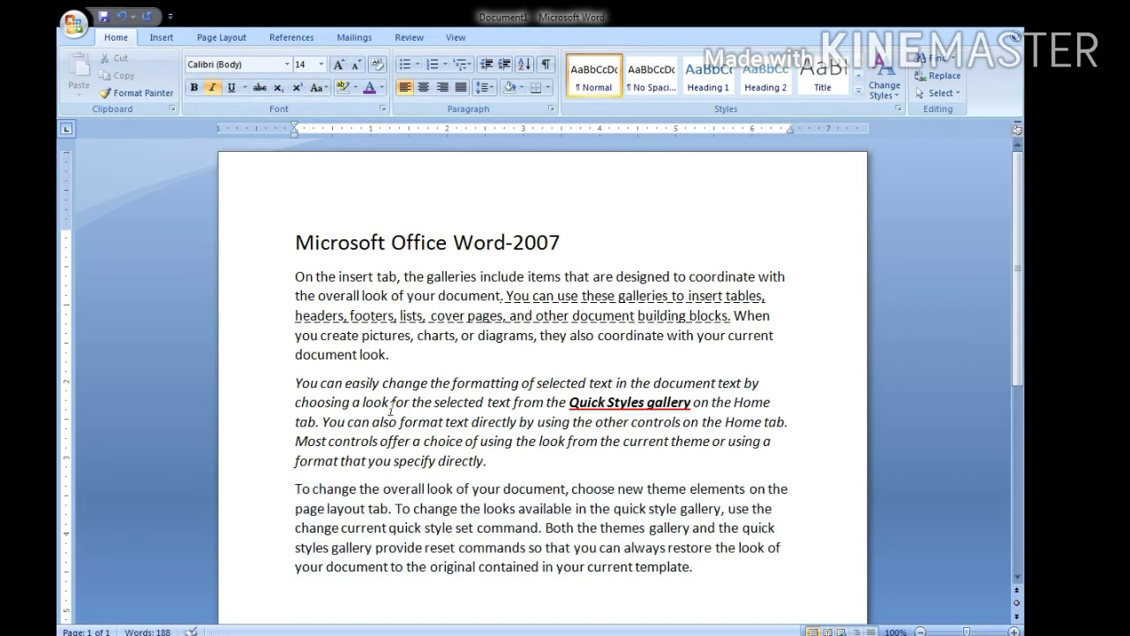
Step: Change the case of the "Microsoft Office Word-2007" heading to toggle case
left_click_drag(570, 239, 275, 230)
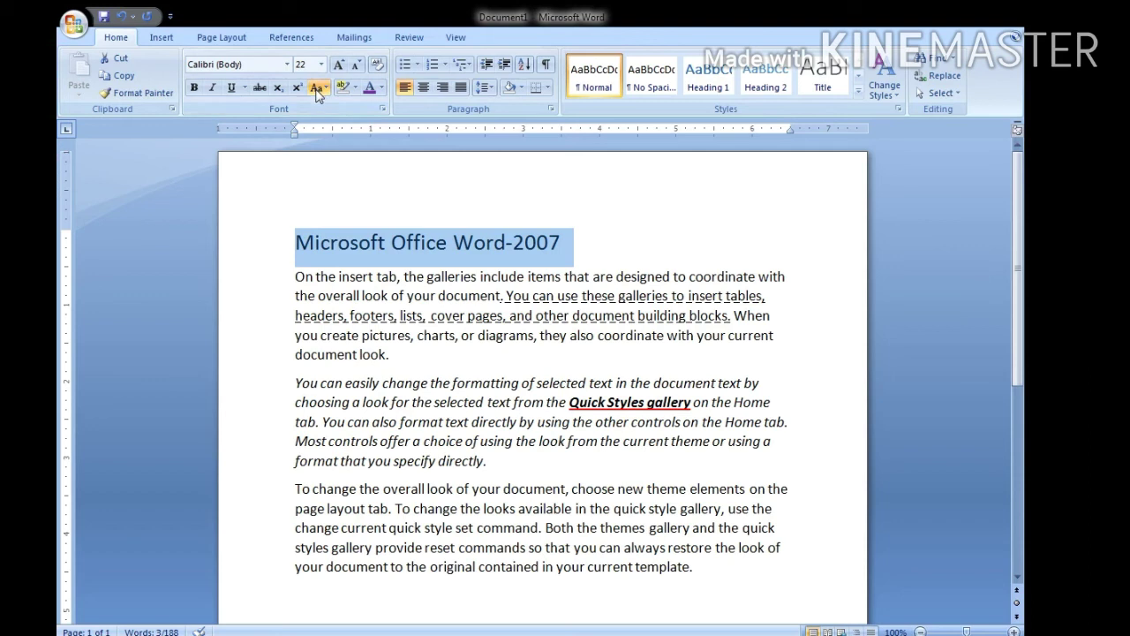
left_click(381, 192)
left_click(382, 316)
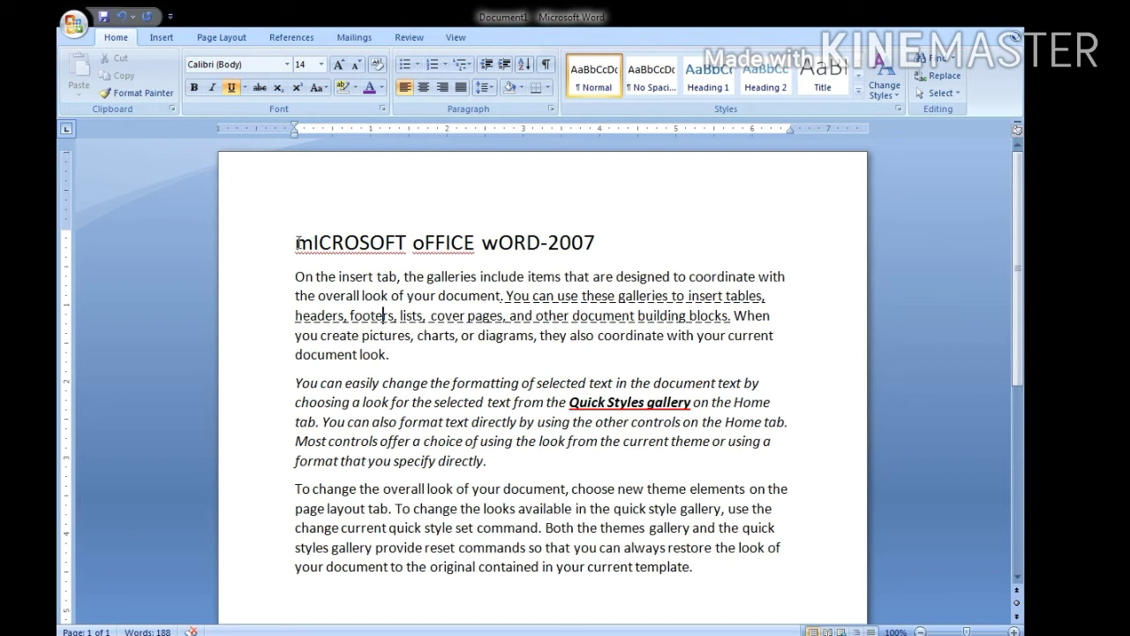
Step: Change the case of the heading to UPPERCASE
left_click_drag(295, 242, 605, 249)
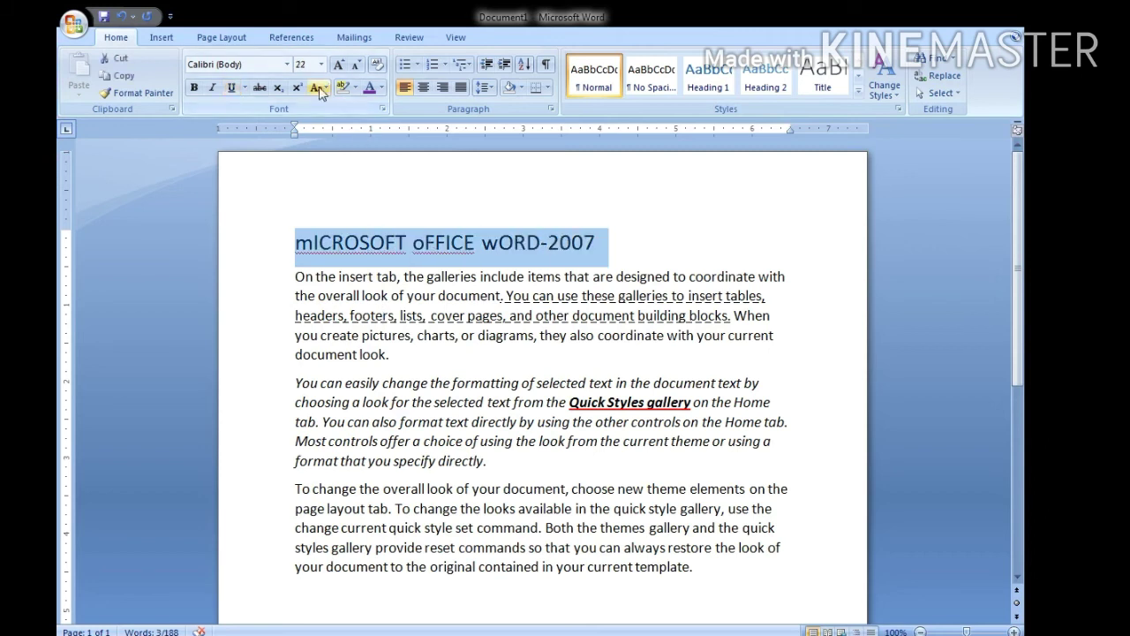
key("shift+F3")
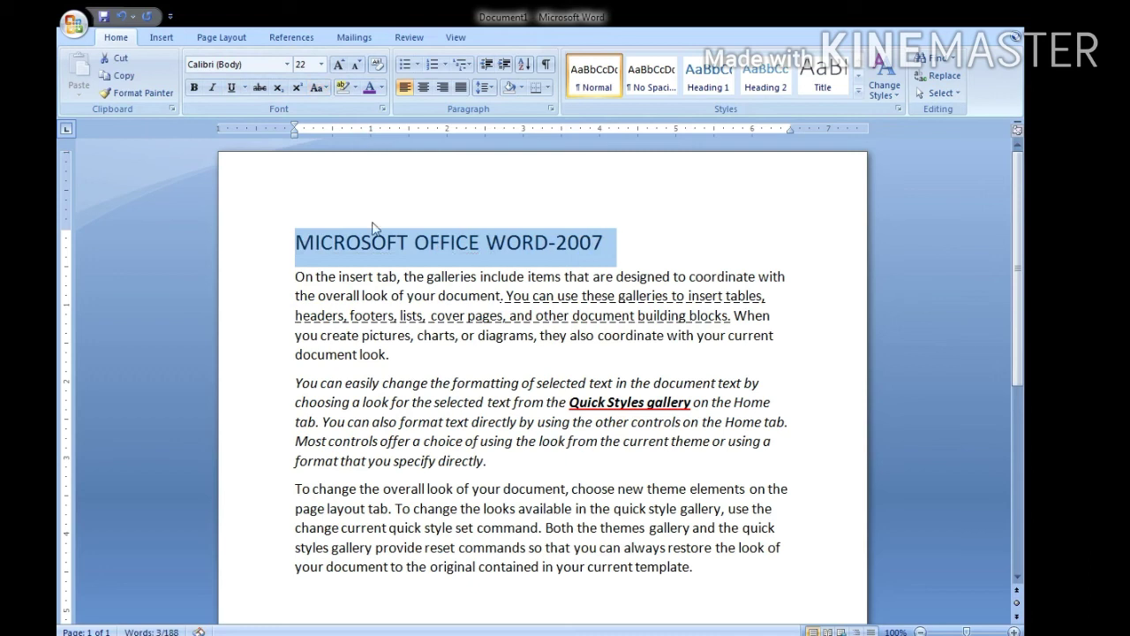
left_click(386, 294)
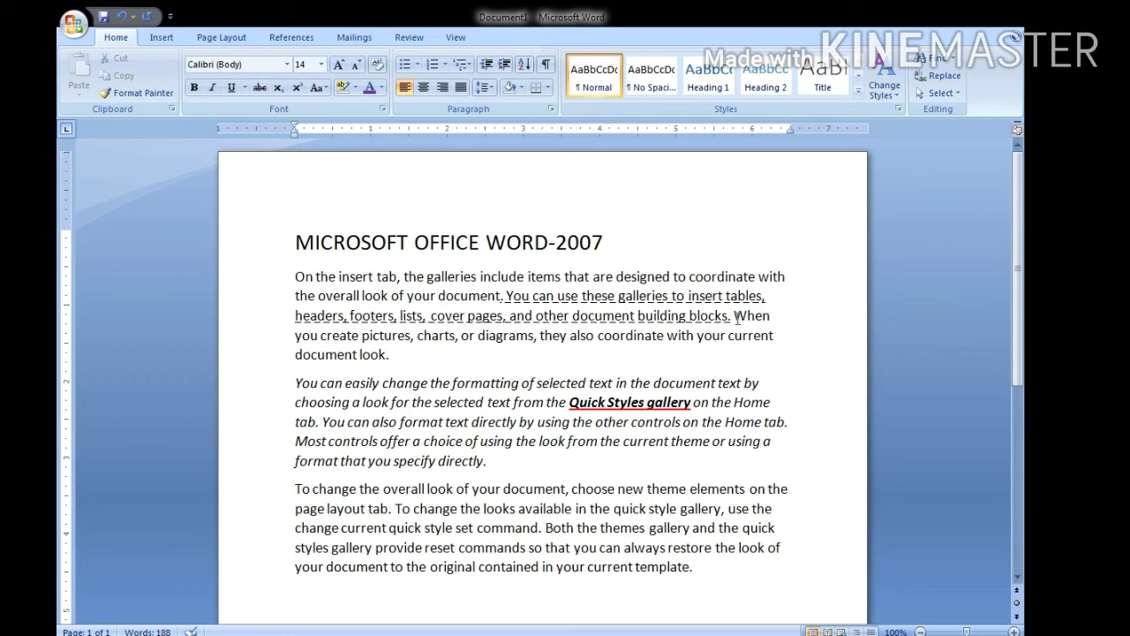
Step: Highlight the first paragraph's last sentence, beginning "When you create pictures", in yellow
left_click_drag(736, 316, 393, 364)
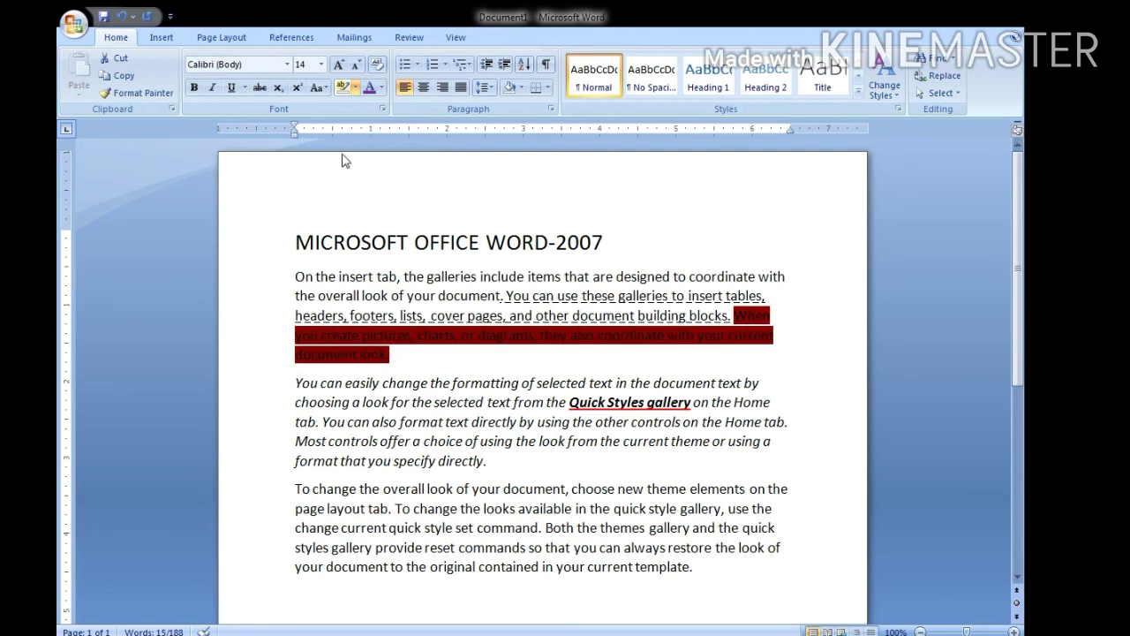
left_click(344, 122)
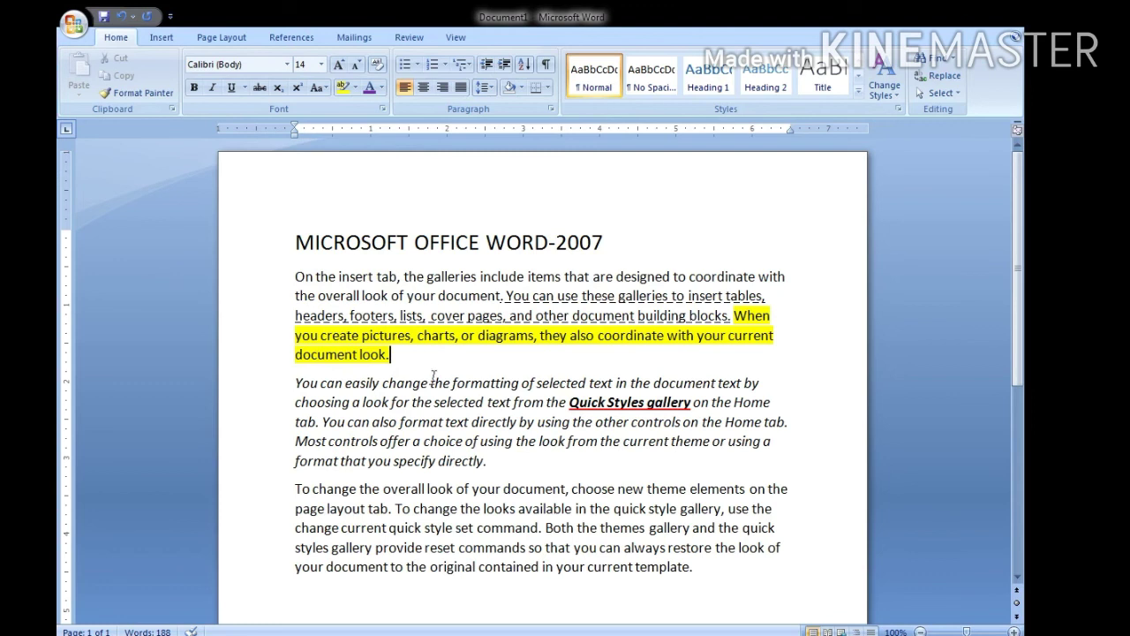
Step: Highlight the second paragraph's last sentence, beginning "Most controls offer a choice", in yellow
scroll(397, 404, "down", 1)
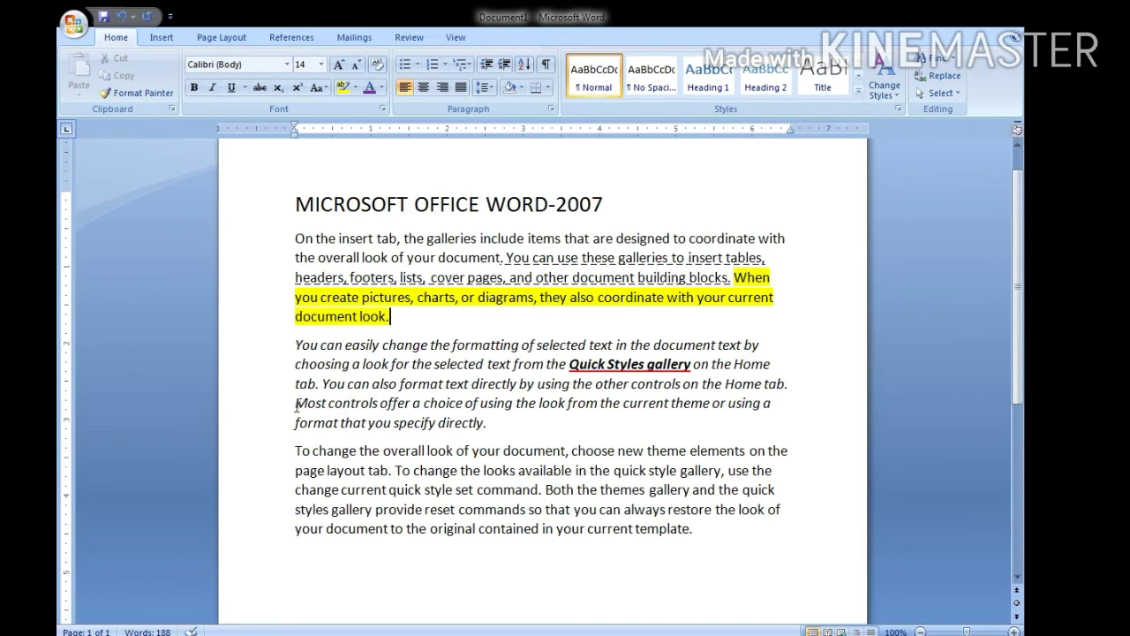
left_click_drag(297, 404, 494, 422)
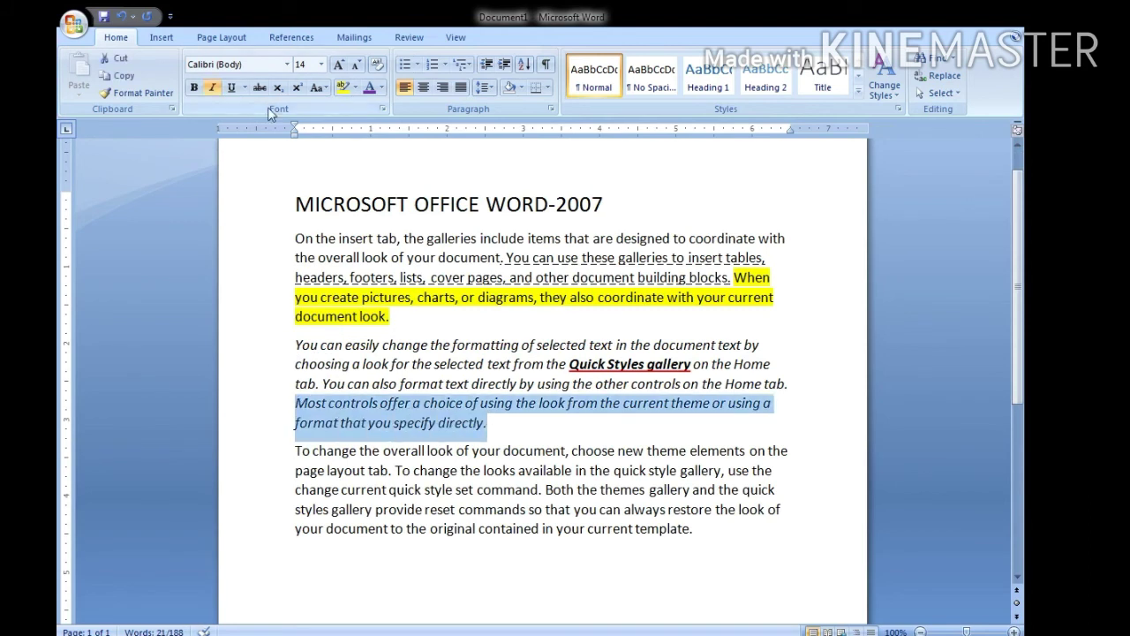
left_click(346, 88)
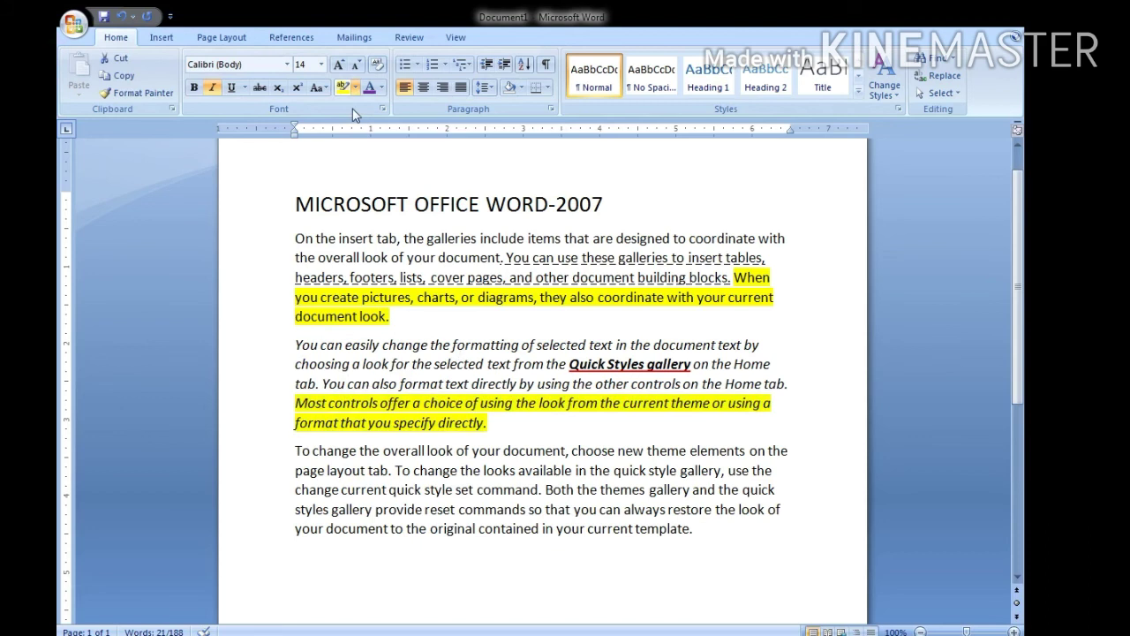
left_click(351, 111)
left_click(419, 386)
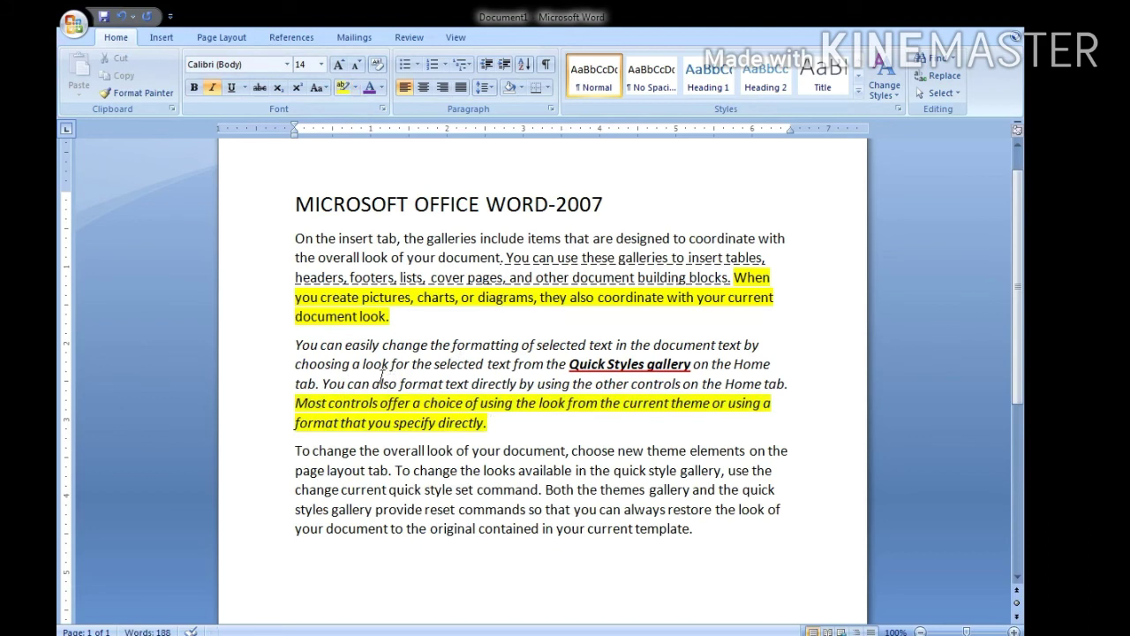
Step: Highlight in yellow the words "Quick Styles gallery" and the last paragraph's sentence beginning "To change the looks available"
left_click_drag(569, 364, 691, 364)
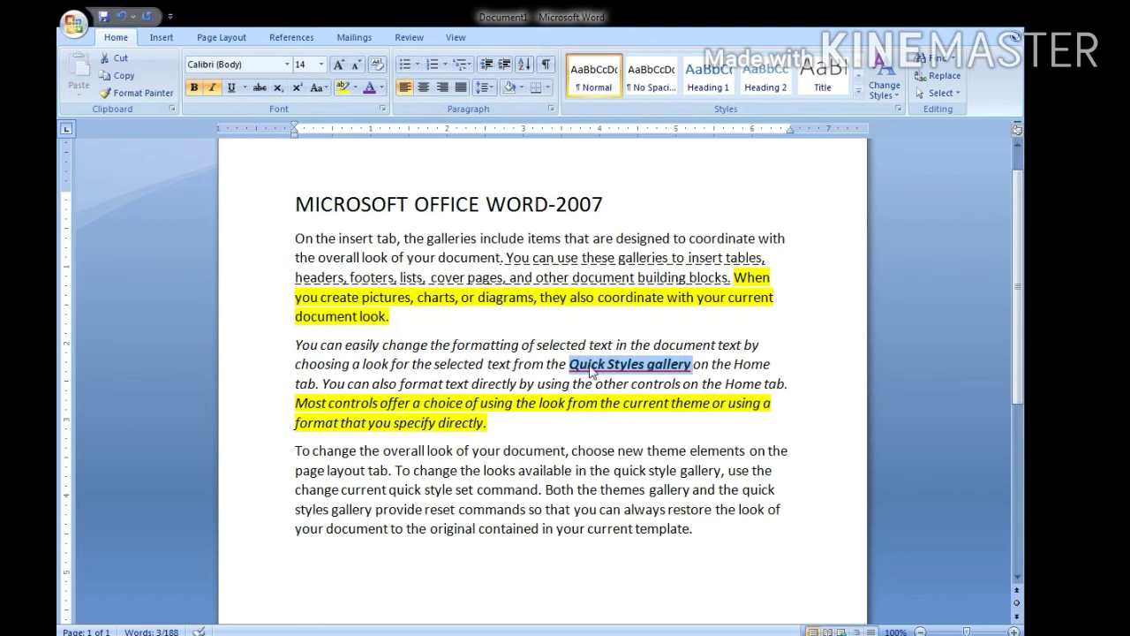
left_click(349, 89)
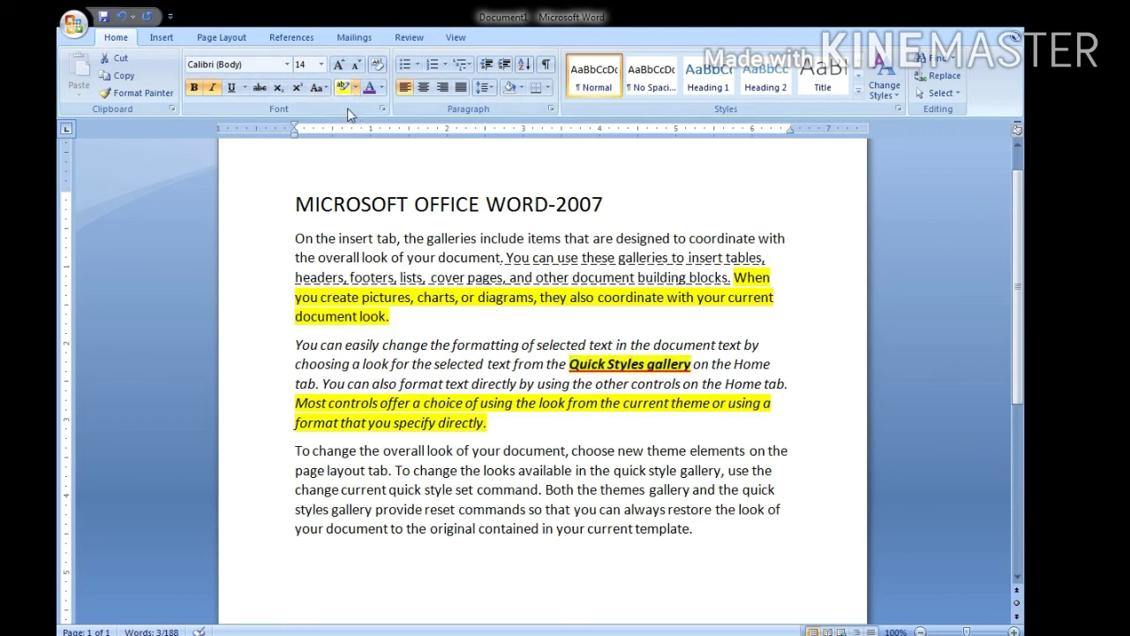
scroll(415, 415, "down", 2)
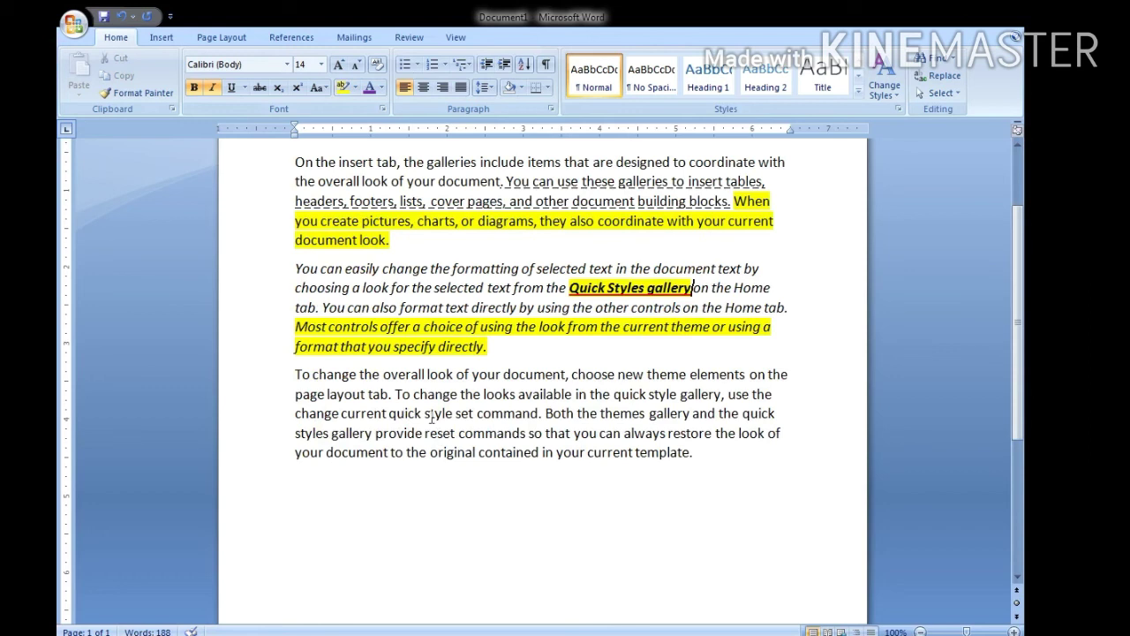
left_click_drag(397, 394, 542, 413)
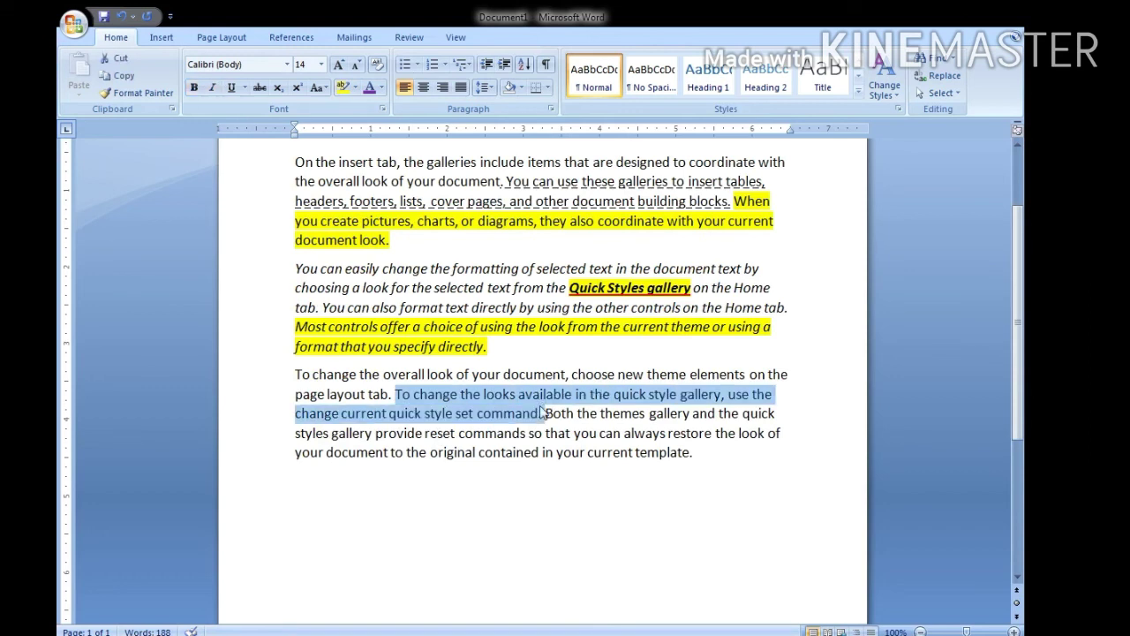
left_click(346, 88)
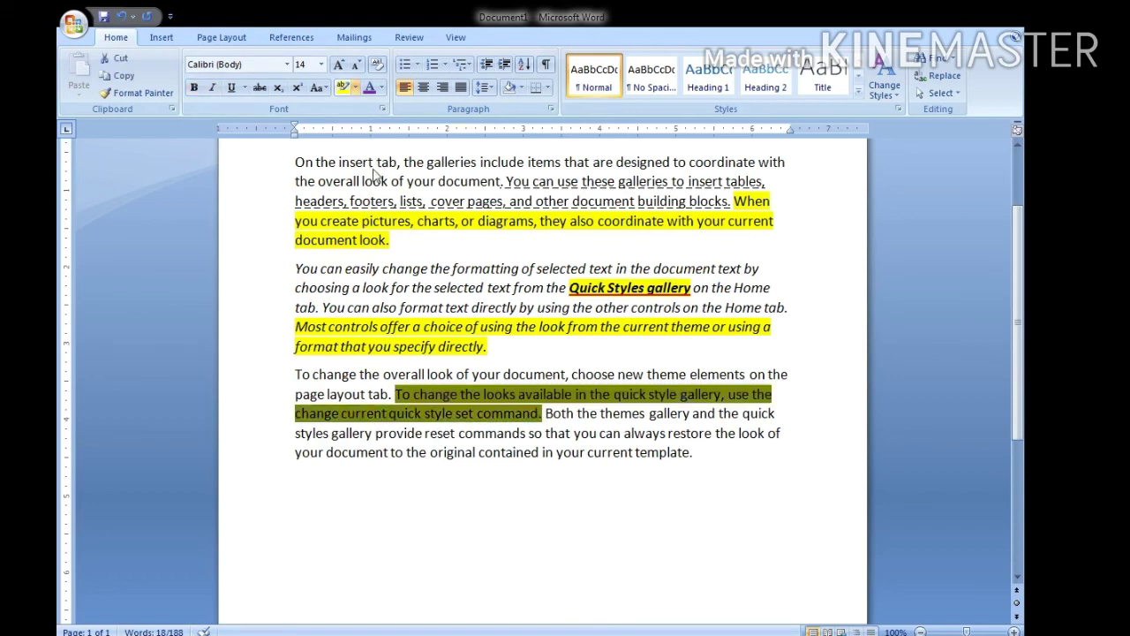
left_click(553, 433)
scroll(547, 442, "up", 2)
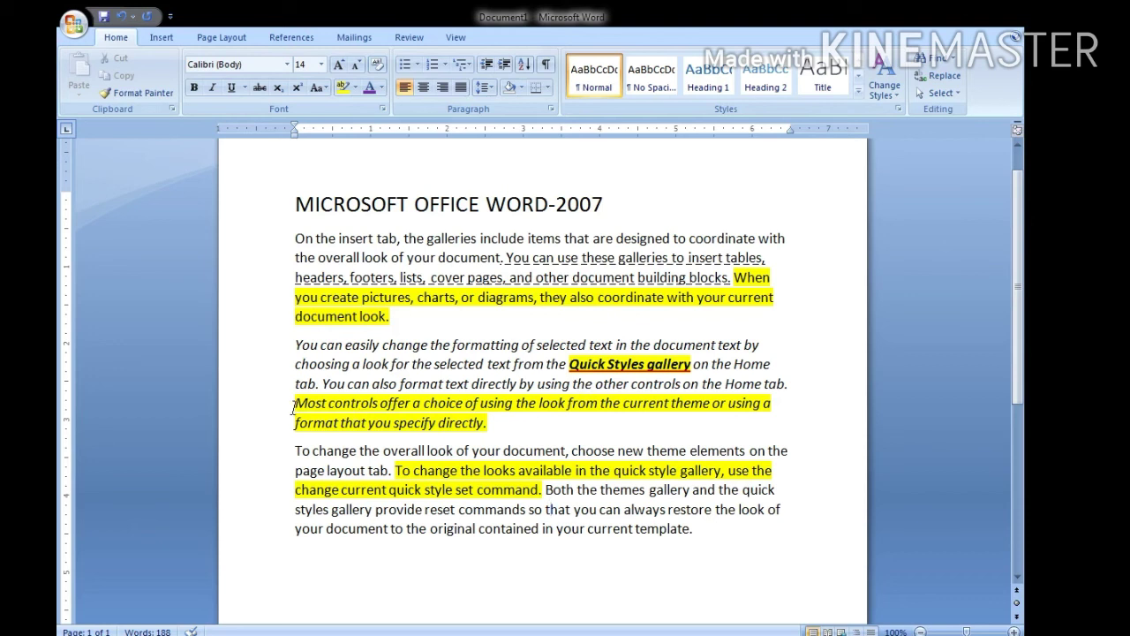
Step: Remove the highlight from the sentence beginning "Most controls offer a choice" in the second paragraph
left_click_drag(294, 404, 484, 421)
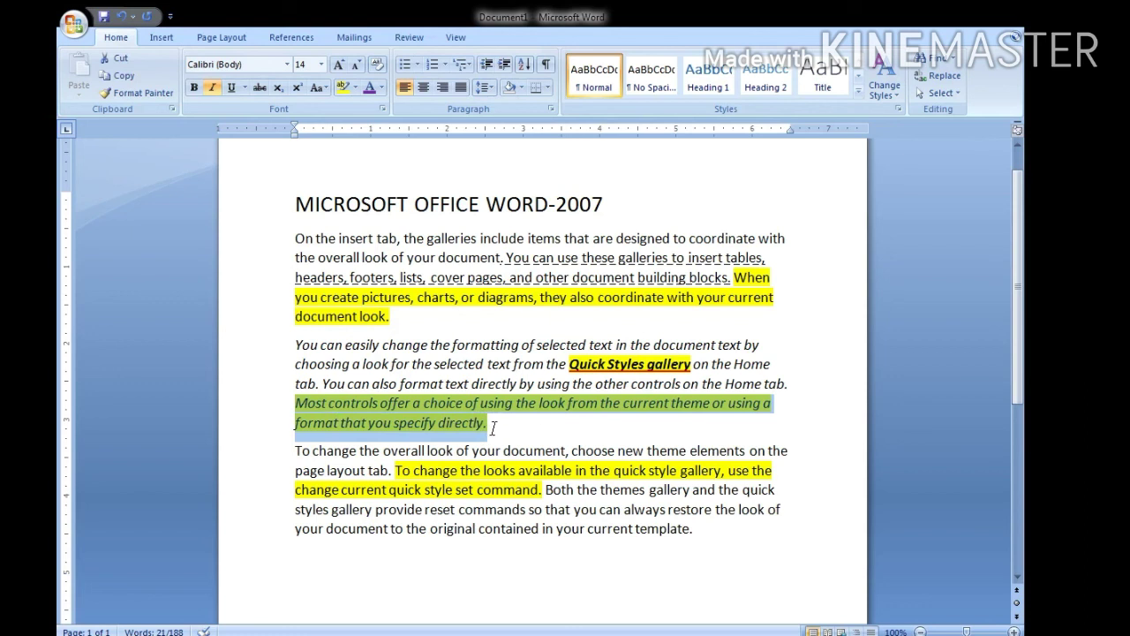
left_click(355, 92)
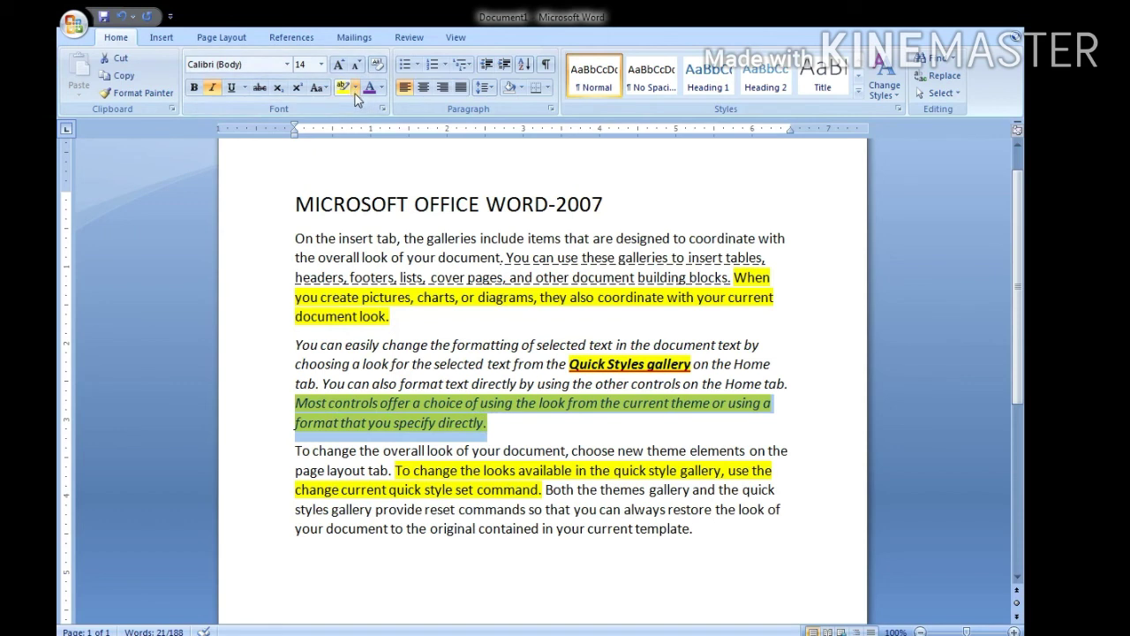
left_click(380, 183)
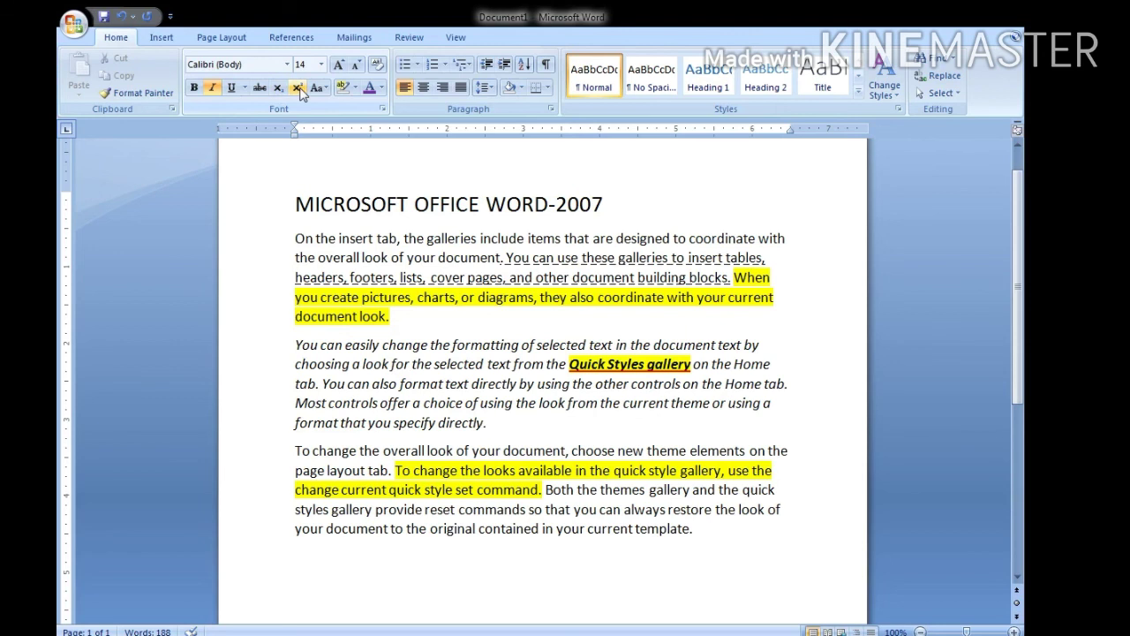
Step: Add a new line reading "Example of Sub Script" below the last paragraph
scroll(617, 527, "down", 1)
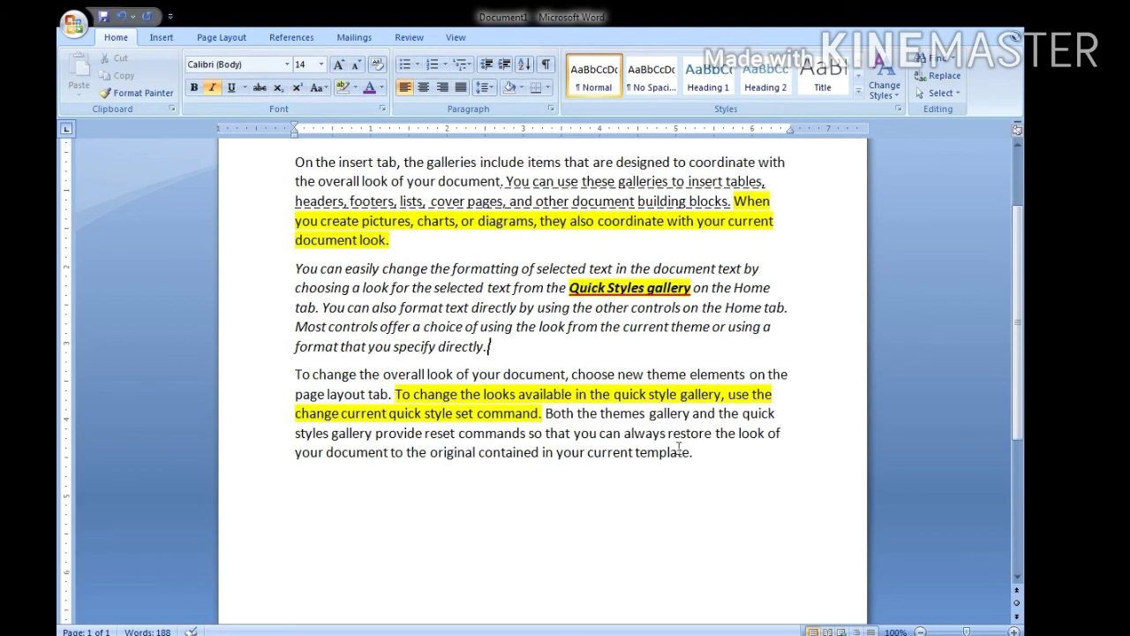
left_click(710, 457)
key("Return")
type("eXAML")
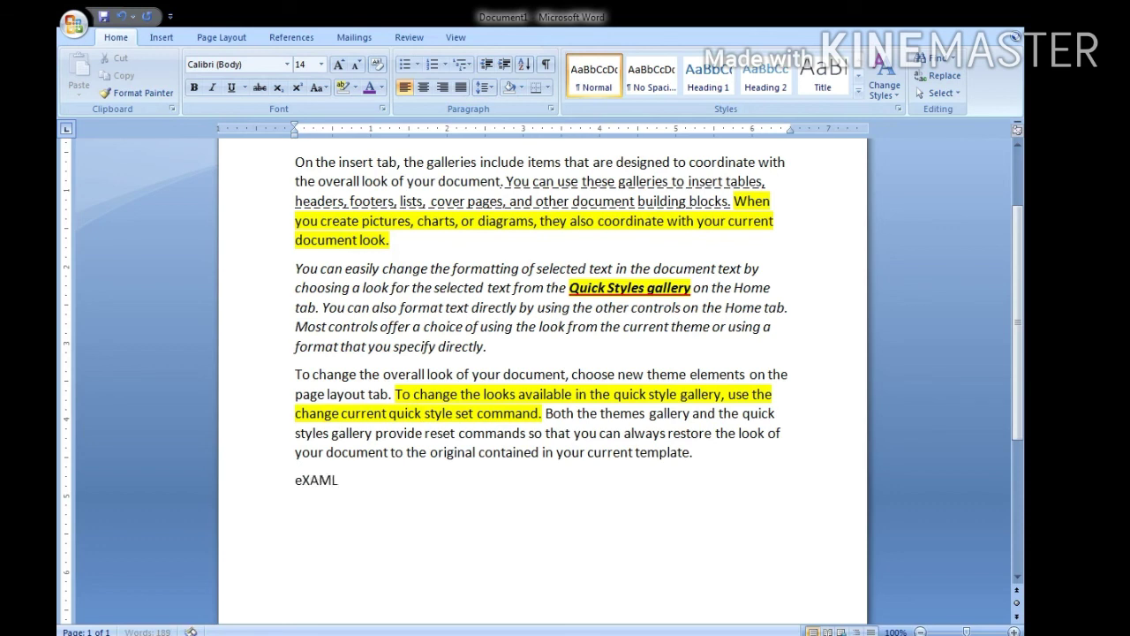
type("E of Sub")
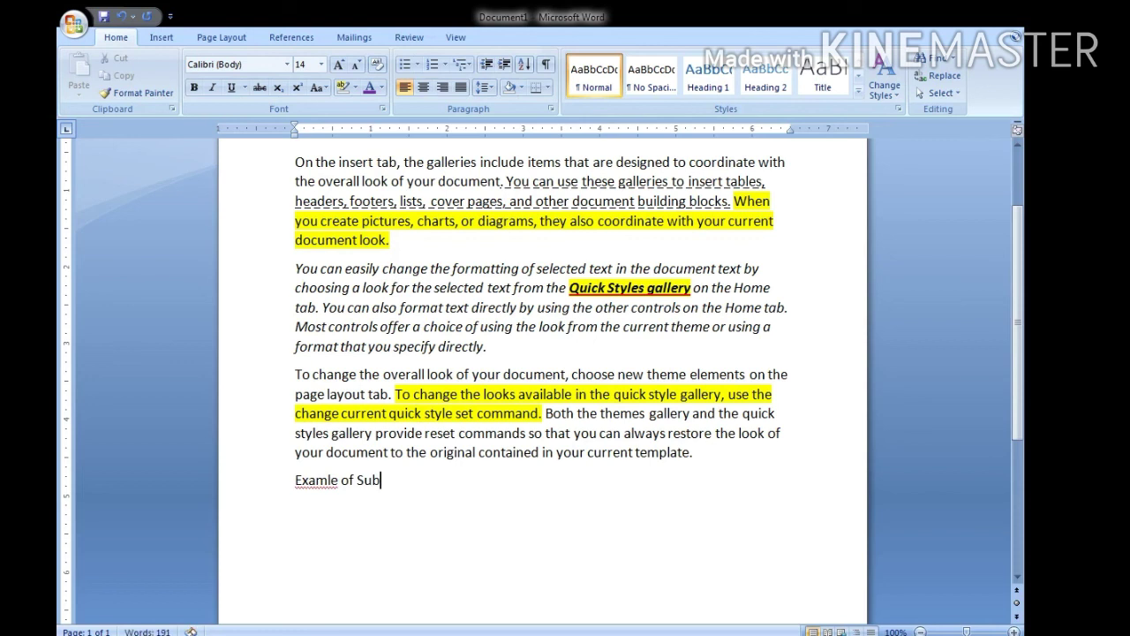
key("BackSpace")
key("BackSpace")
key("BackSpace")
key("BackSpace")
key("BackSpace")
key("BackSpace")
key("BackSpace")
key("BackSpace")
key("BackSpace")
type("ple of")
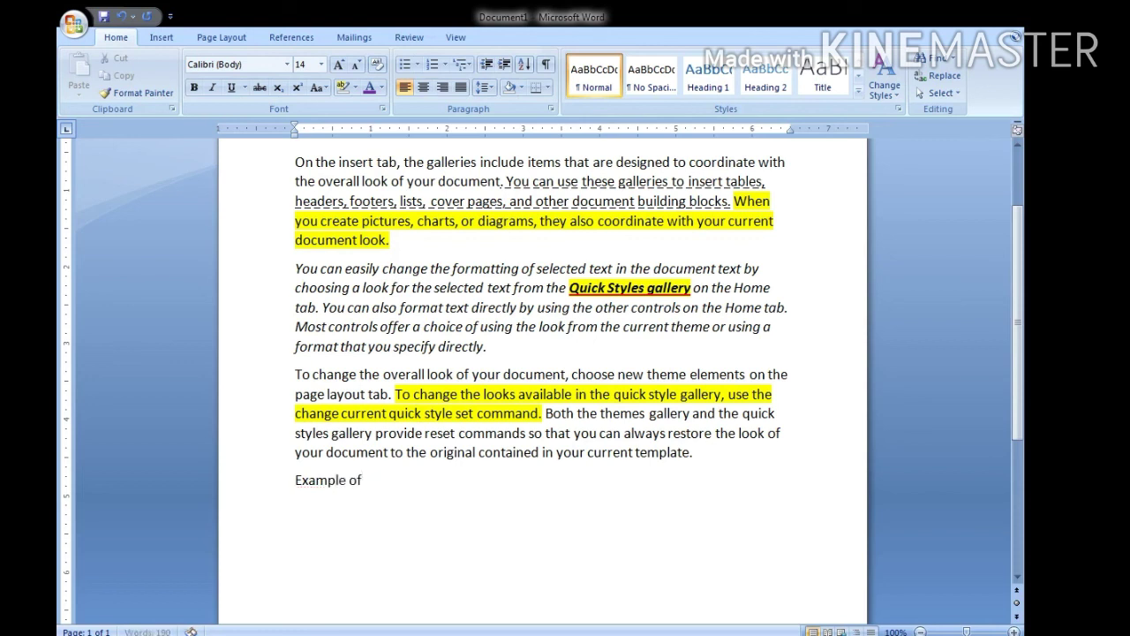
type(" Sub Script")
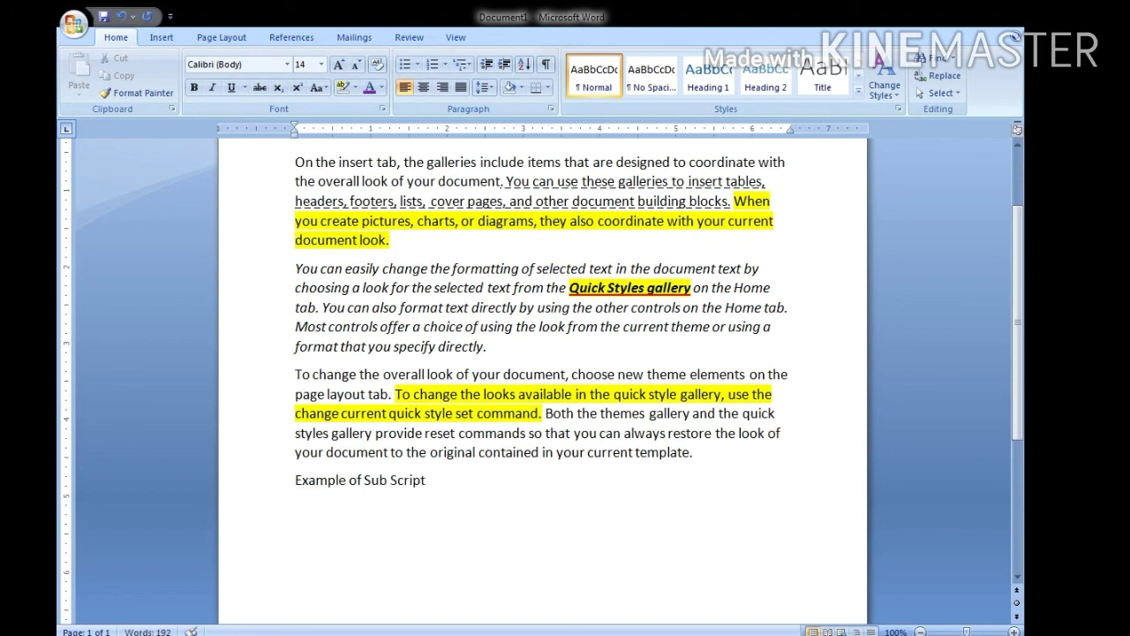
Step: Enter the sample formulas H2O, Al2O3 and Caso4 on separate lines under "Example of Sub Script"
key("Return")
type("H2O")
key("Return")
type("Al2O3")
key("Return")
type("Cas")
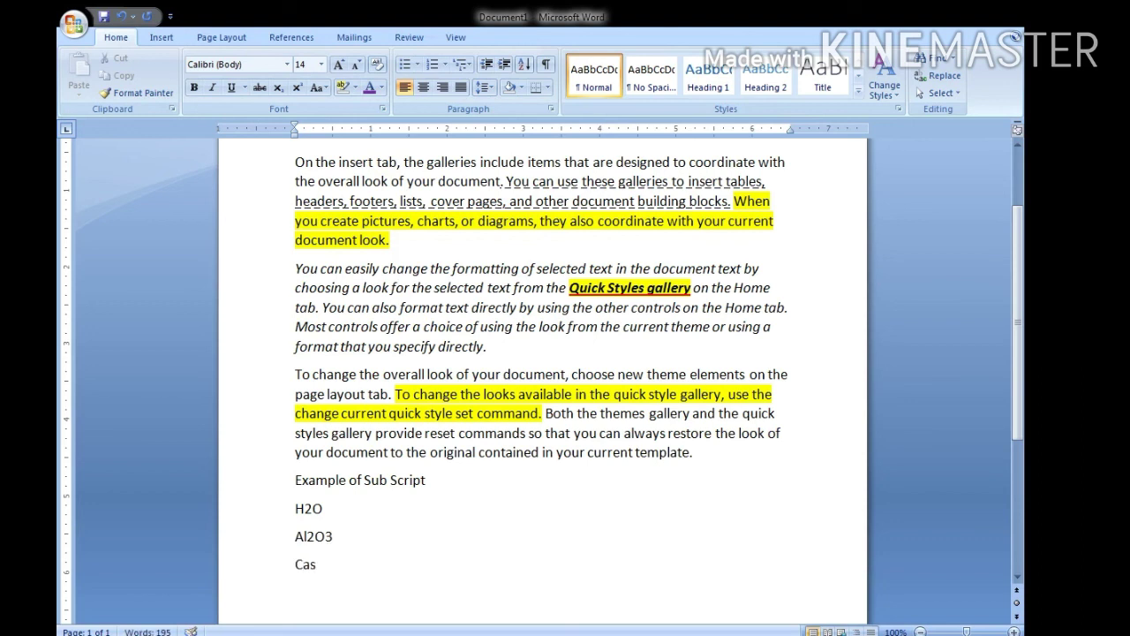
type("o4")
Step: Add a line reading "Example of Super Script" below the Caso4 formula
key("Return")
type("Examp")
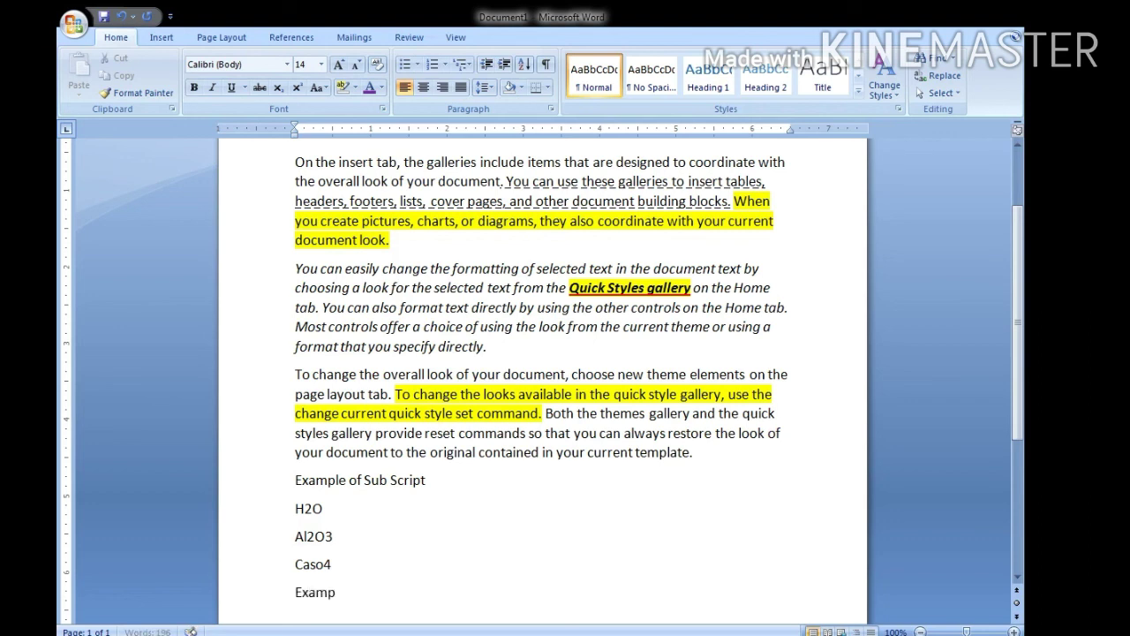
type("le of Super Script")
key("Return")
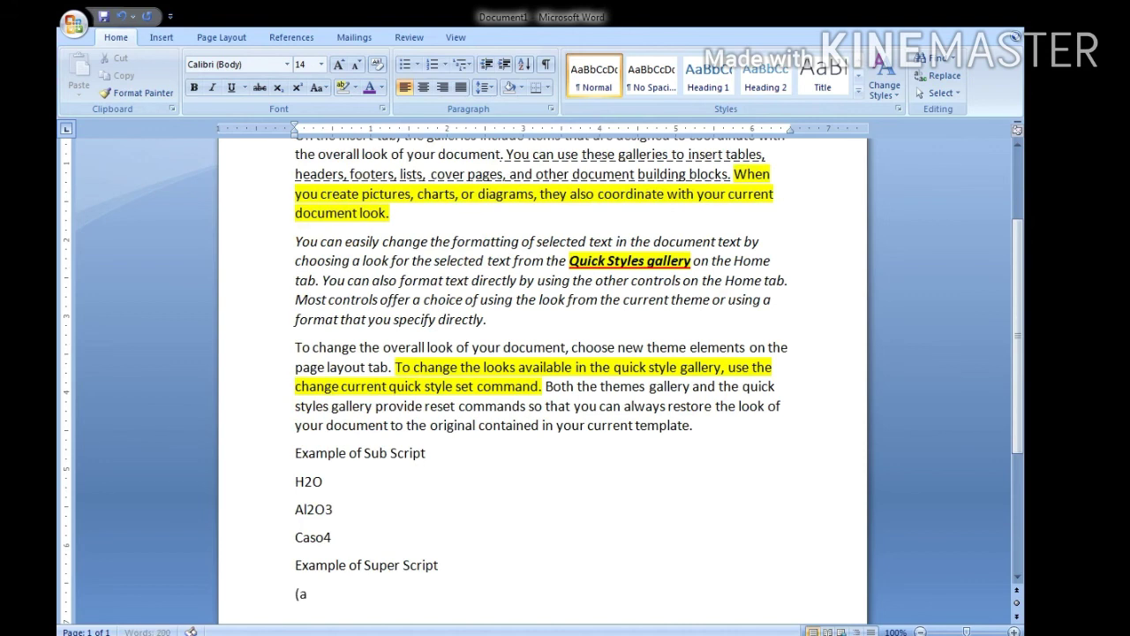
Step: Enter the sample expressions (a+b)2, a2+b2+2ab and Mg2+ on separate lines under "Example of Super Script"
type("(a+b)2")
key("Return")
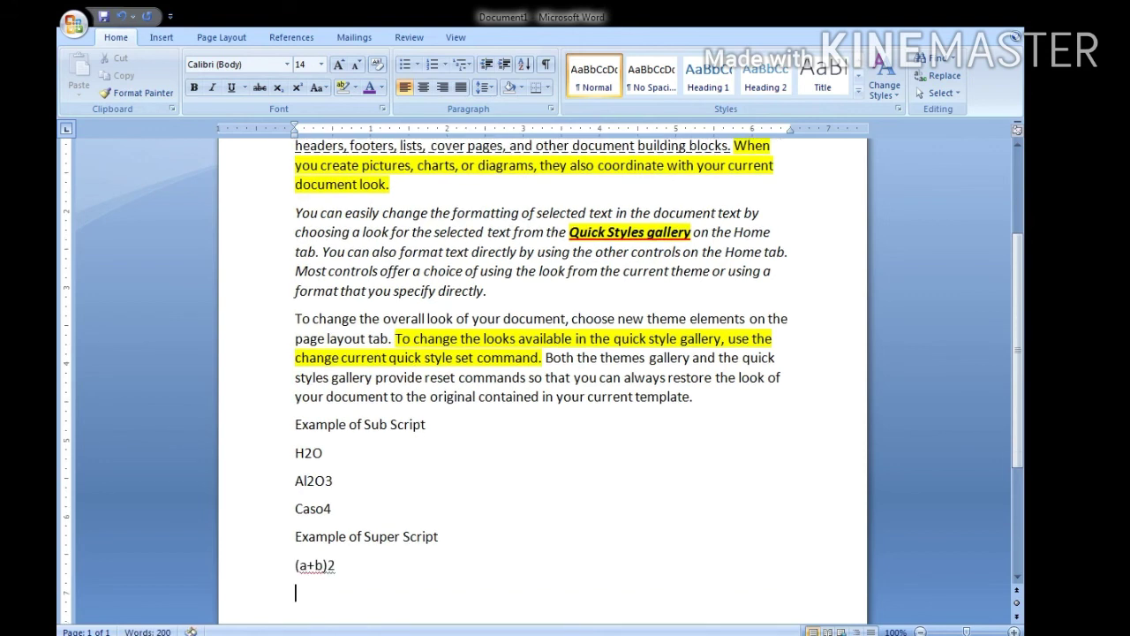
type("A2+b2+2ab")
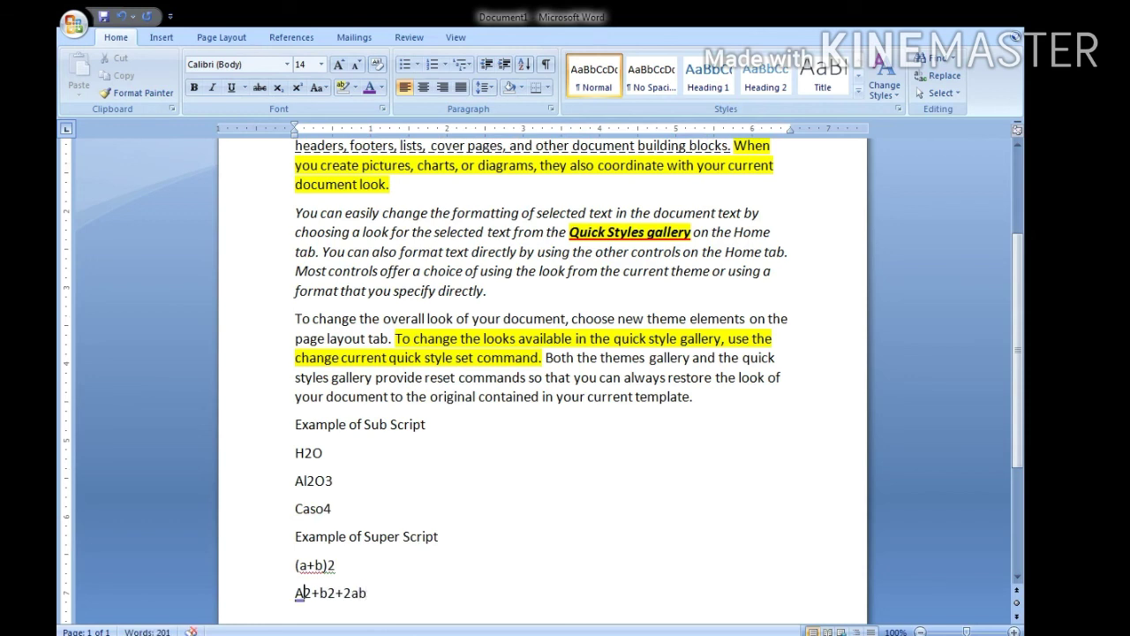
key("BackSpace")
type("a")
left_click(366, 590)
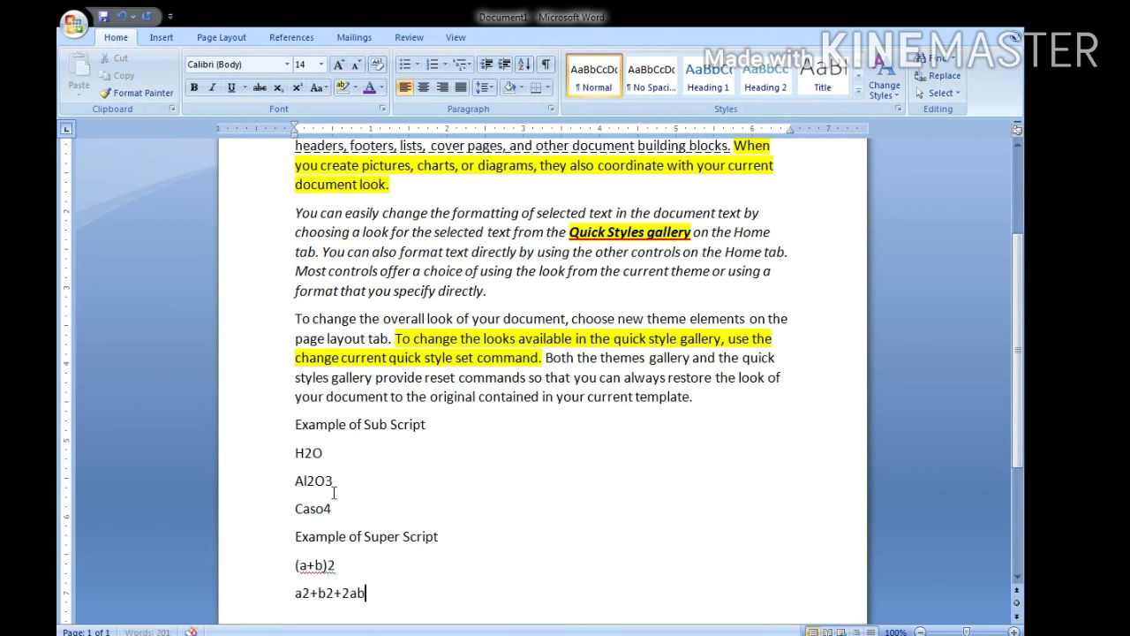
key("Return")
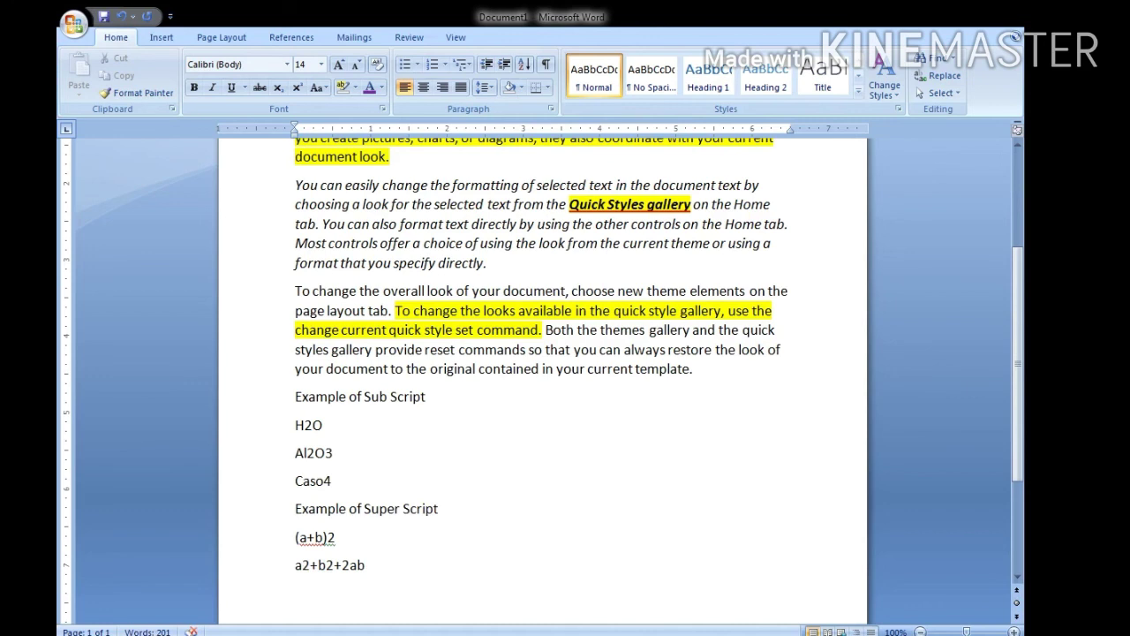
type("Mg2+")
key("Return")
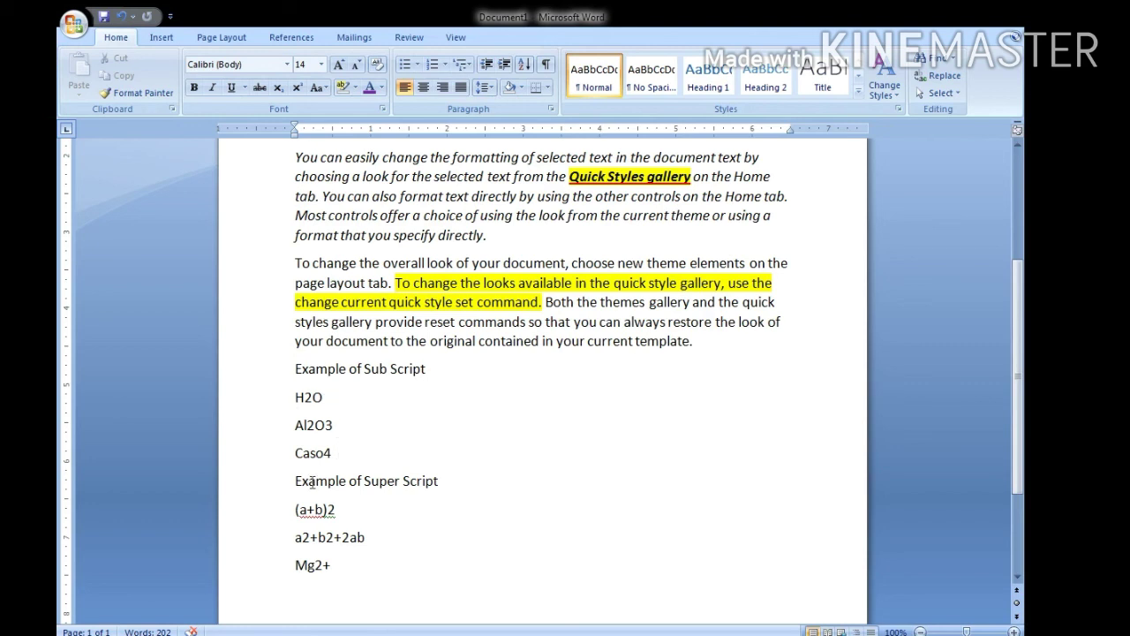
Step: Format the 2 in the H2O formula as subscript
scroll(300, 501, "down", 2)
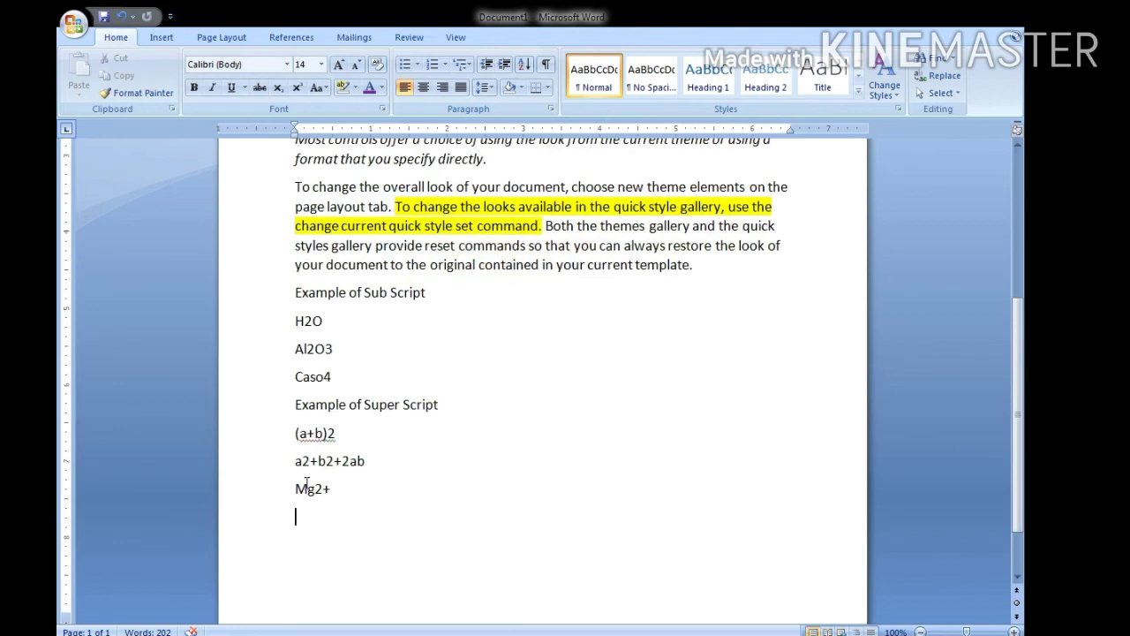
left_click(306, 322)
left_click_drag(306, 321, 313, 327)
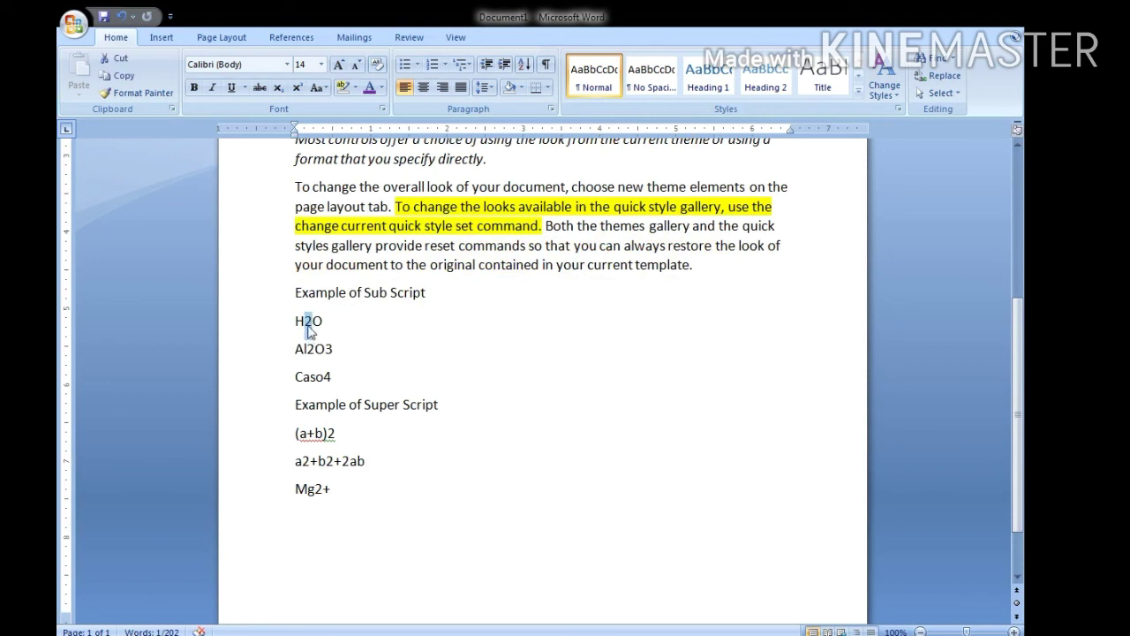
left_click(279, 88)
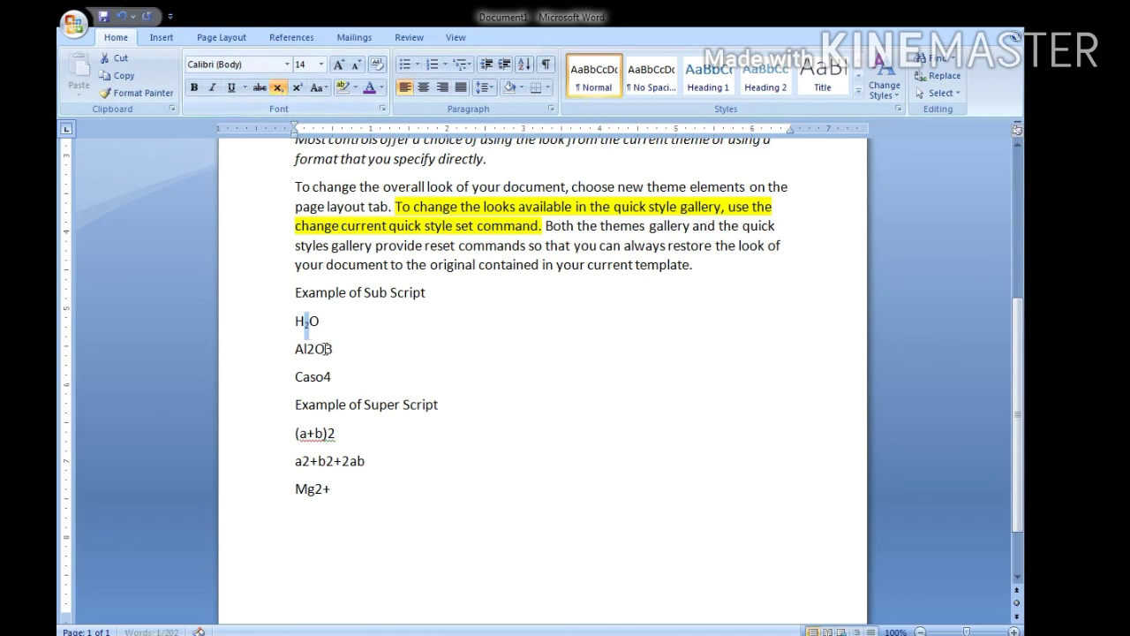
left_click(301, 322)
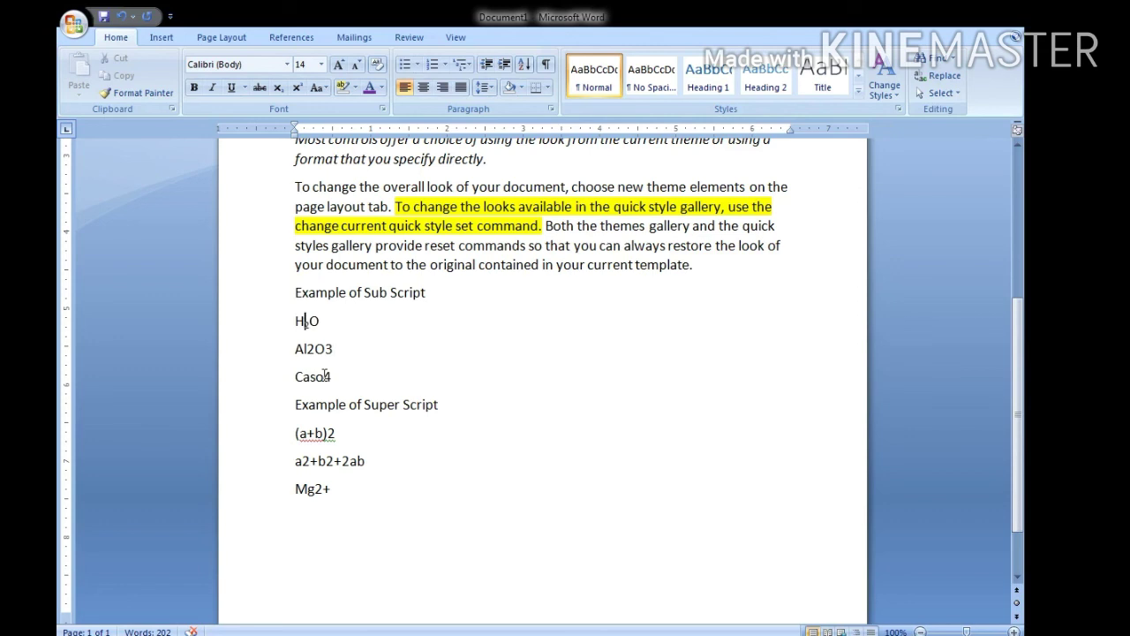
Step: Format the 2 and the 3 in the Al2O3 formula as subscript
left_click(307, 350)
left_click_drag(308, 350, 315, 350)
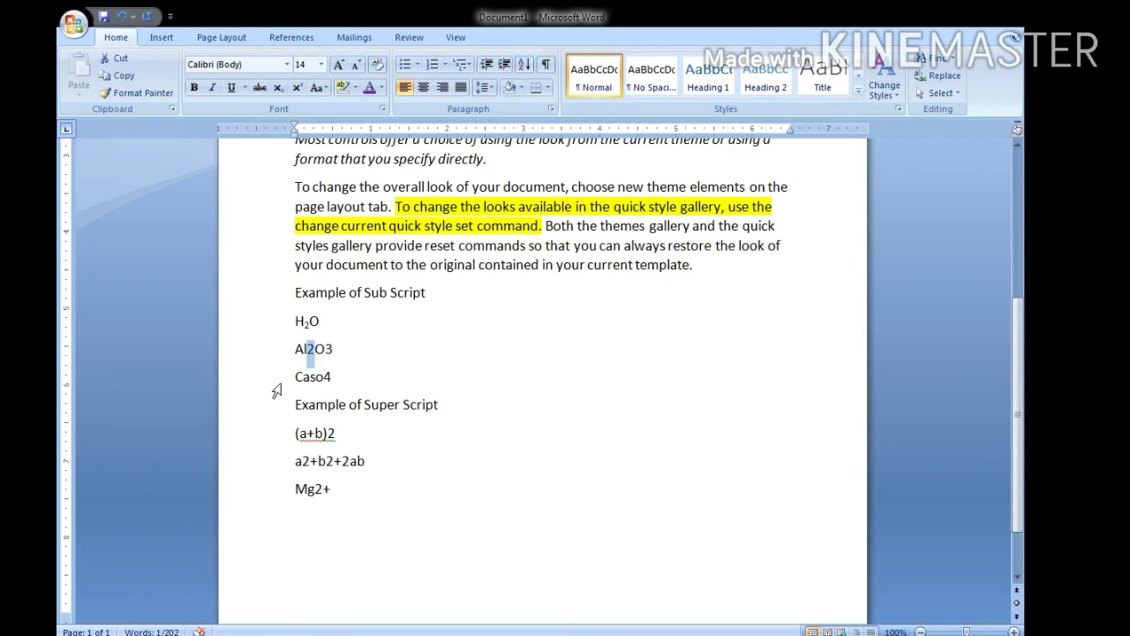
key("ctrl+equal")
left_click_drag(322, 350, 330, 350)
left_click(279, 89)
left_click(326, 376)
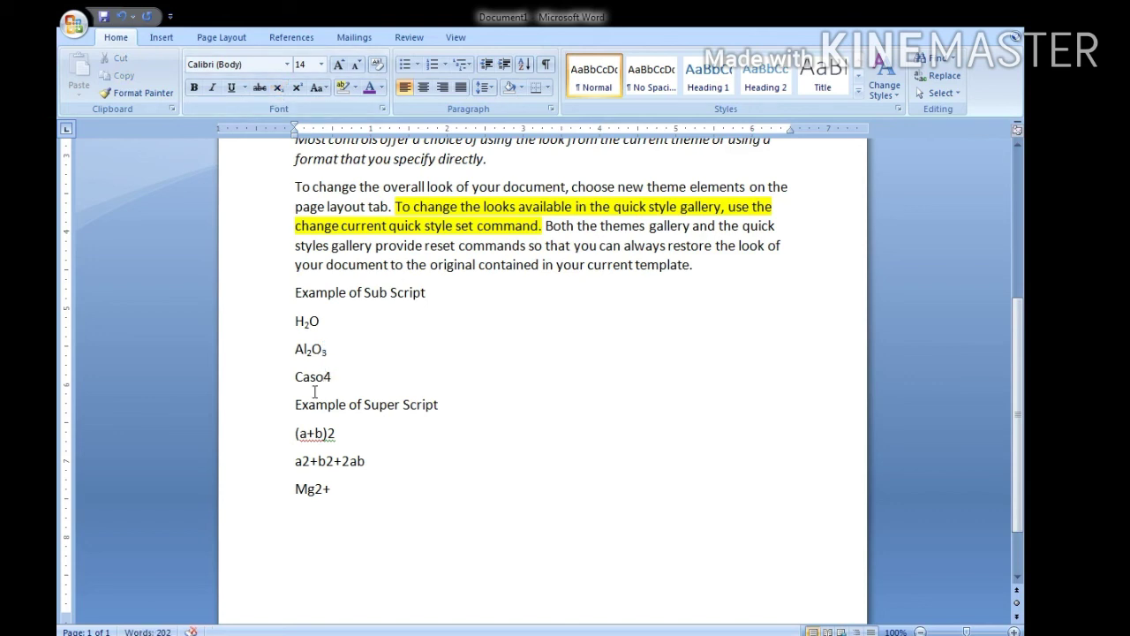
Step: Format the 4 in the Caso4 formula as subscript
scroll(315, 391, "up", 1)
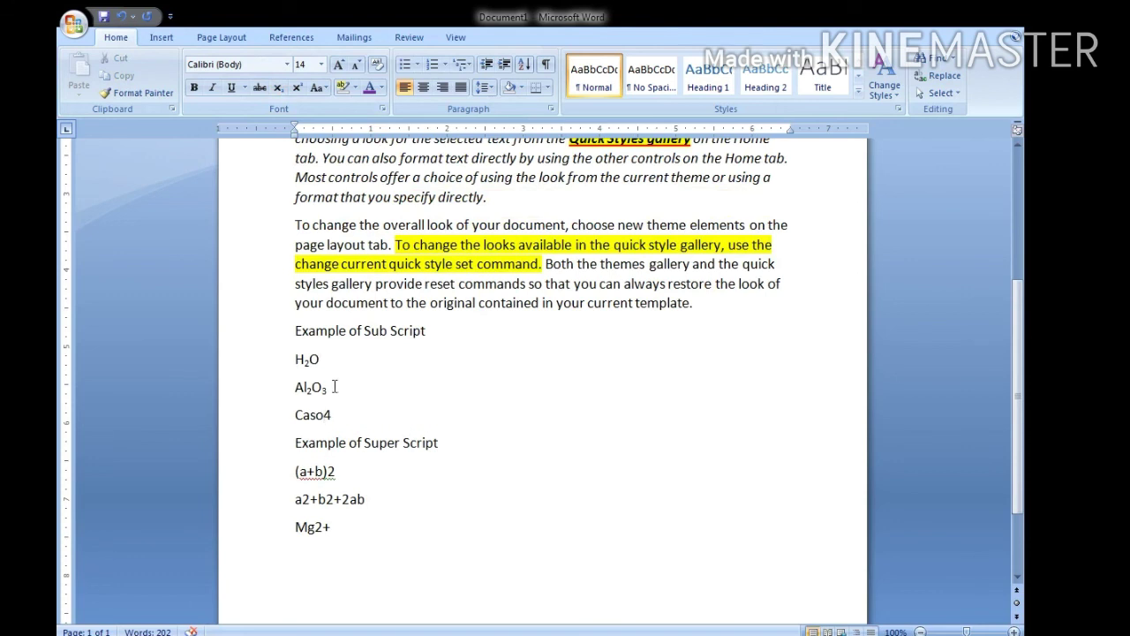
left_click_drag(324, 414, 335, 414)
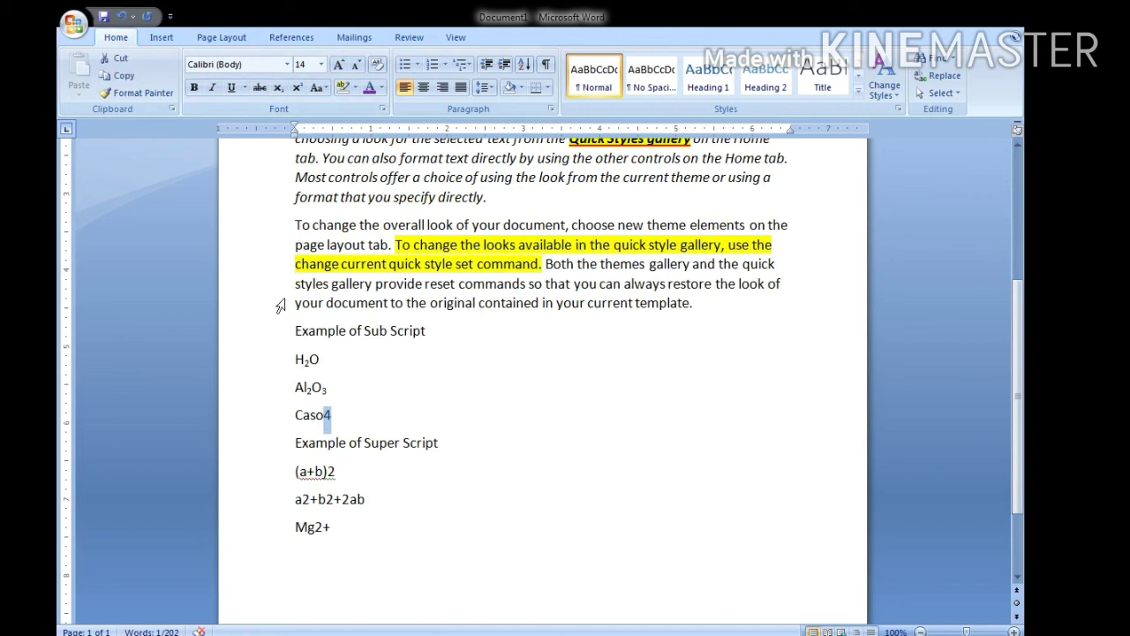
left_click(278, 87)
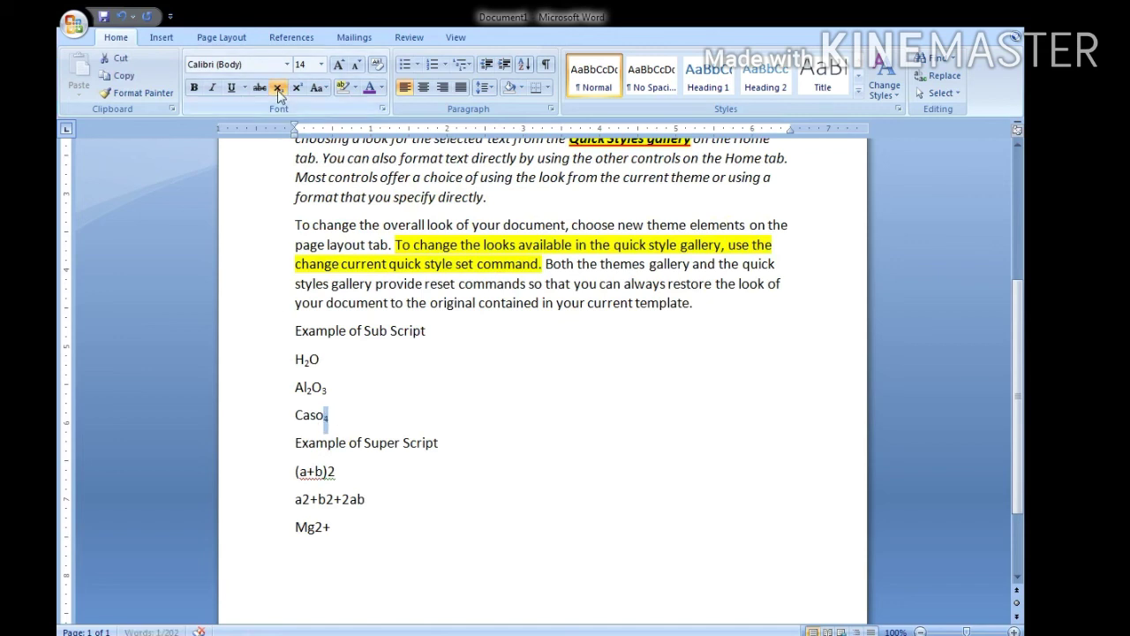
left_click(330, 417)
scroll(344, 450, "down", 1)
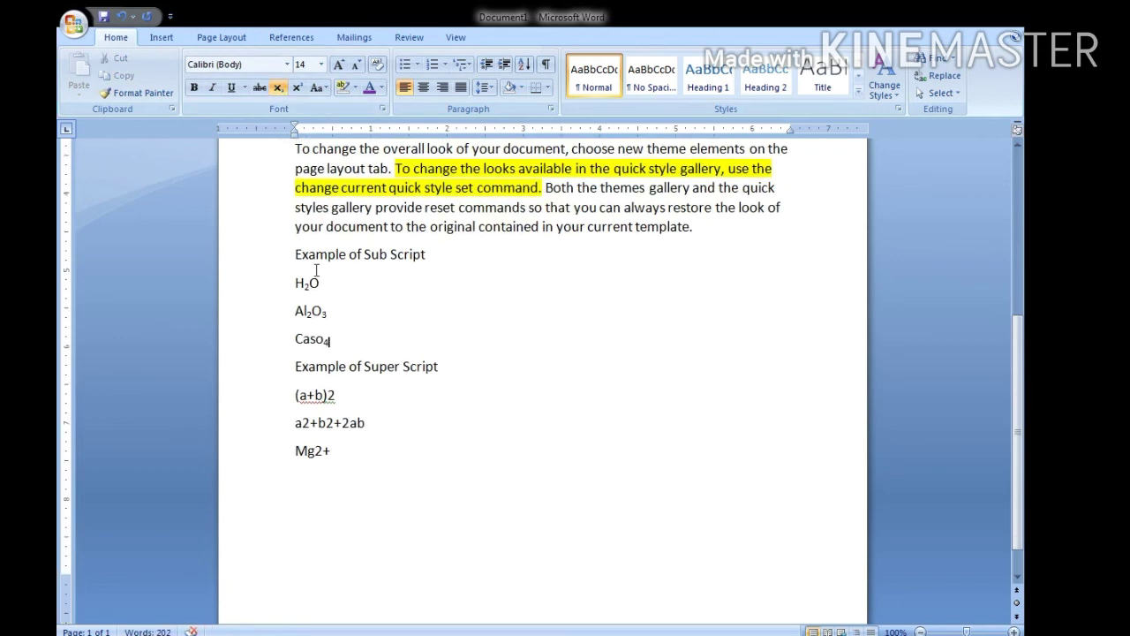
Step: Format the 2 after the bracket in (a+b)2 as superscript
scroll(373, 380, "down", 1)
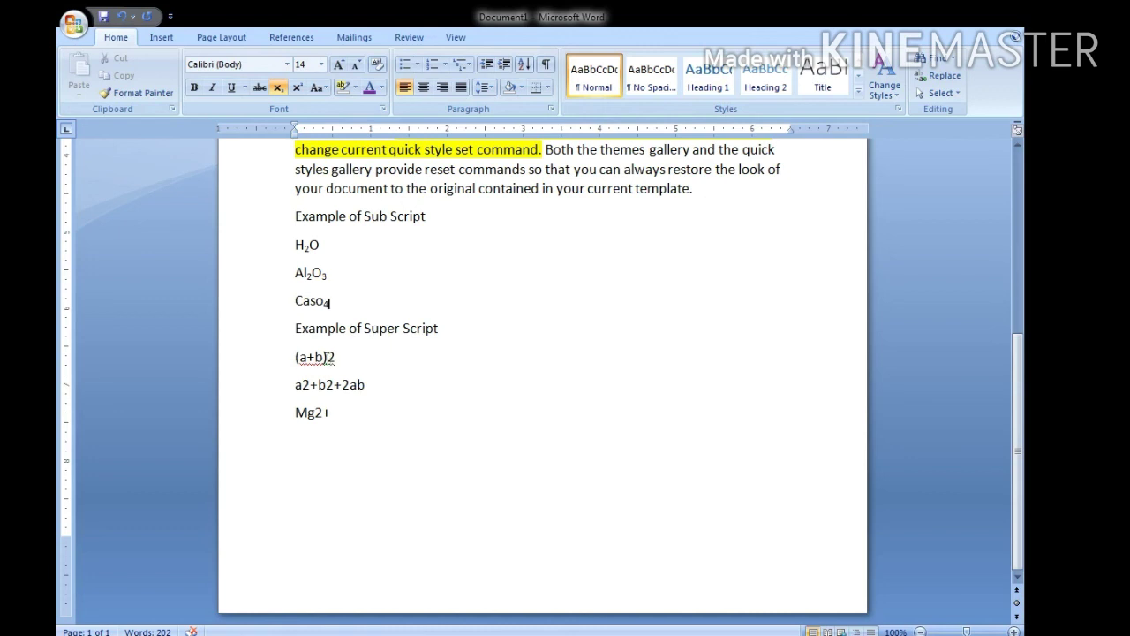
left_click_drag(328, 357, 343, 362)
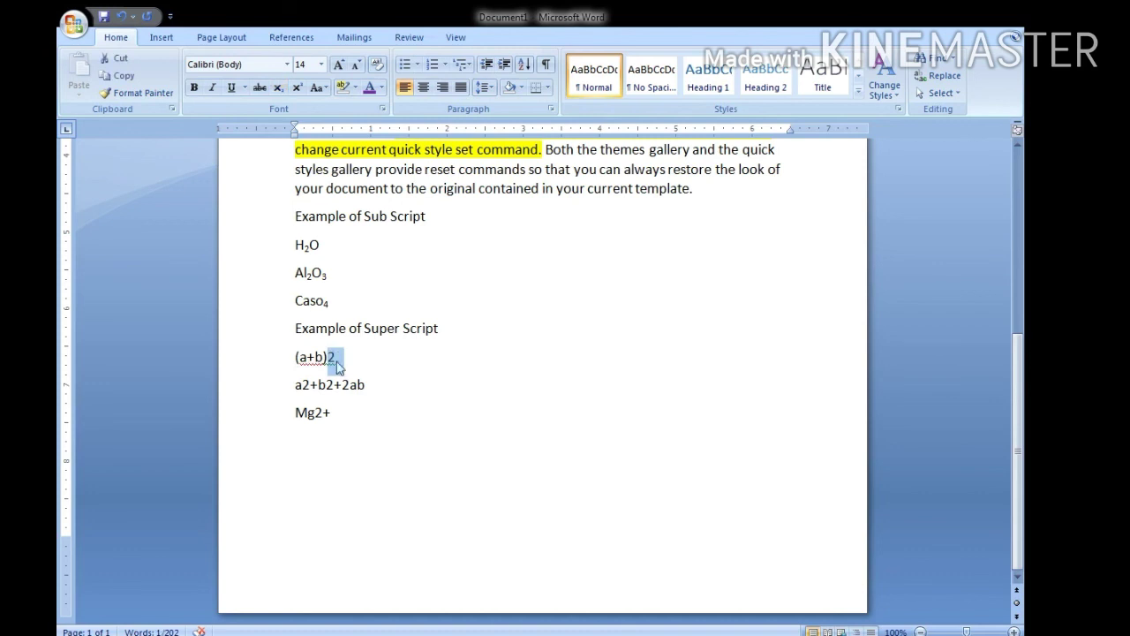
left_click(298, 89)
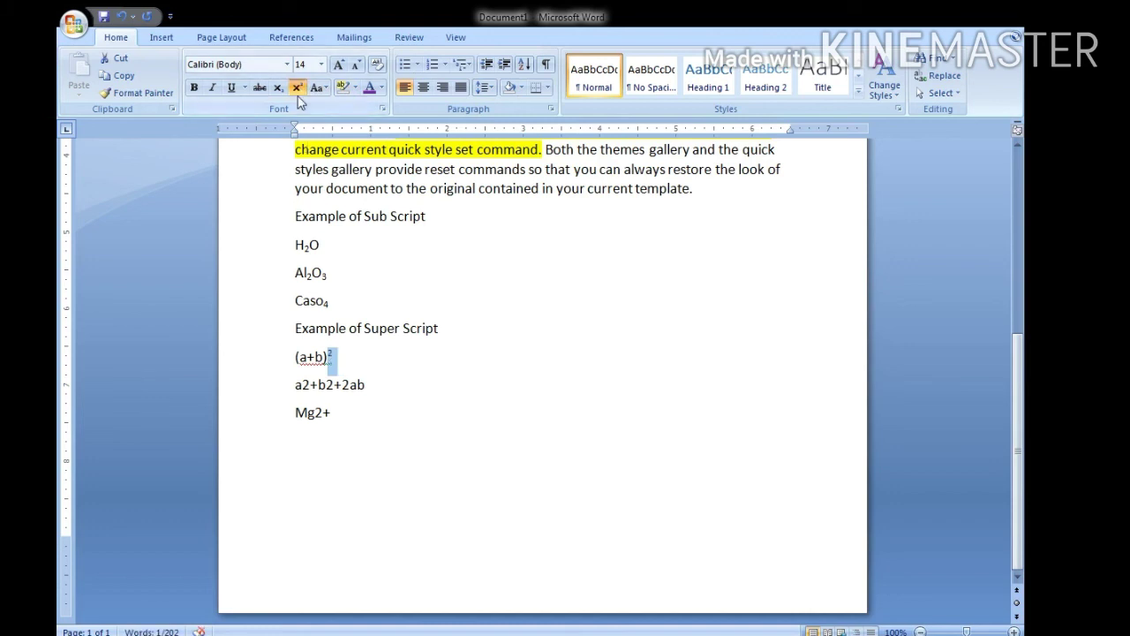
left_click(361, 385)
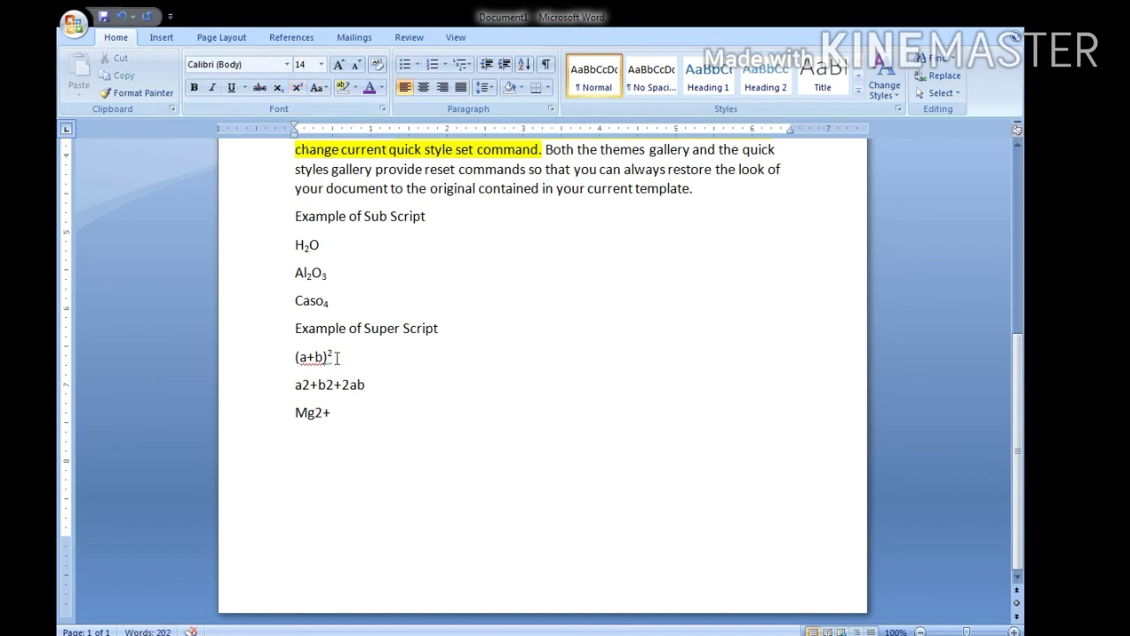
Step: Format the exponents 2 after a and after b in a2+b2+2ab as superscript
left_click_drag(301, 384, 308, 384)
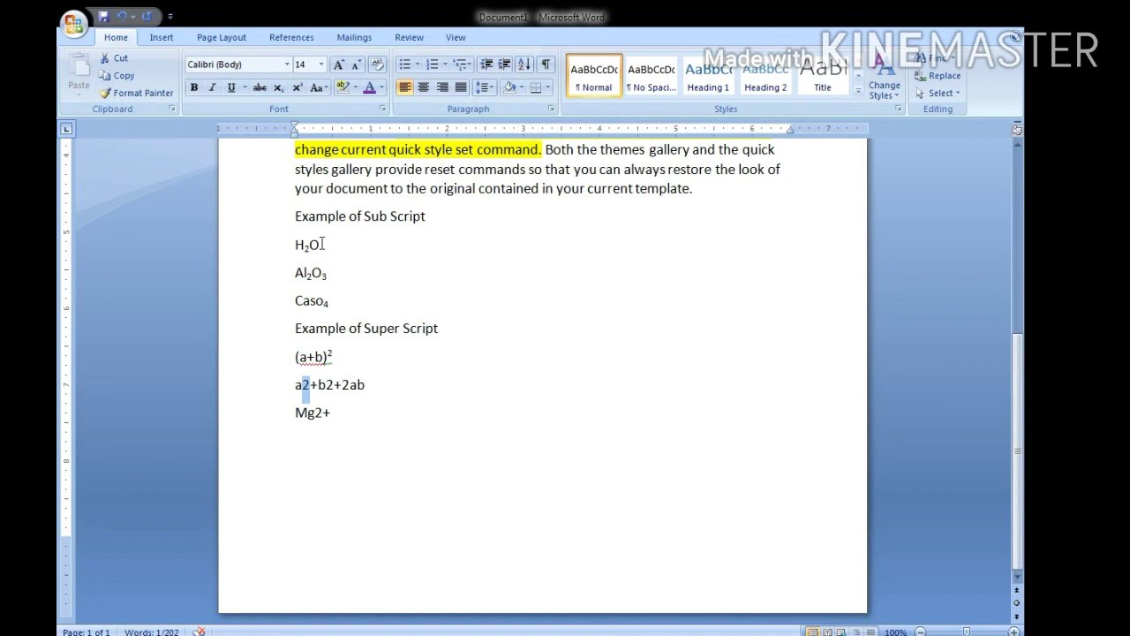
key("ctrl+shift+equal")
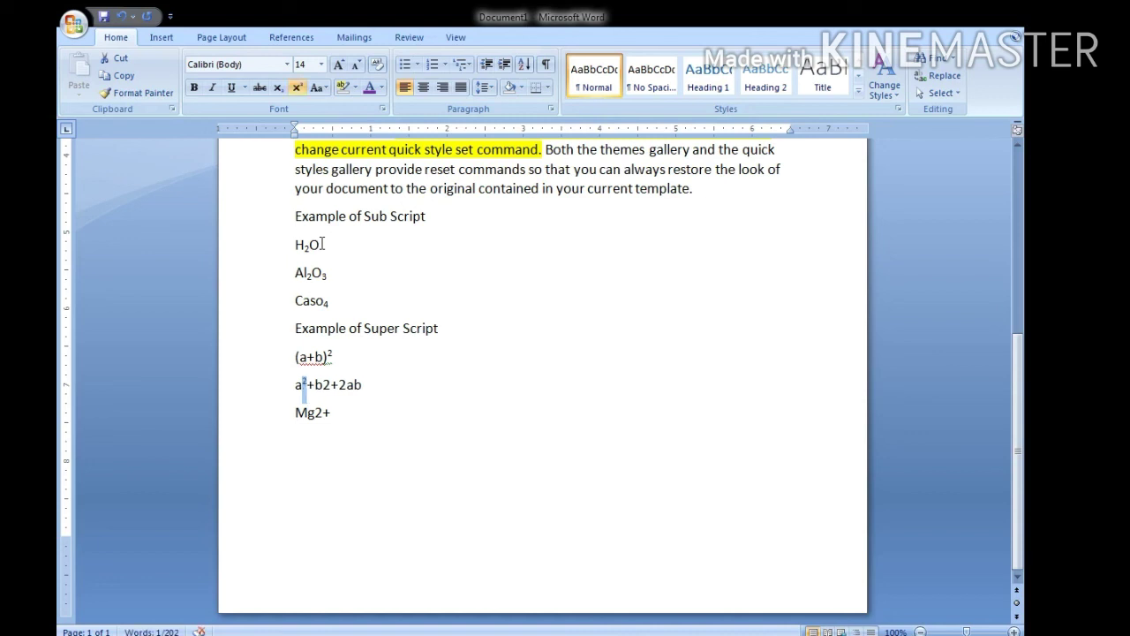
left_click_drag(321, 385, 333, 384)
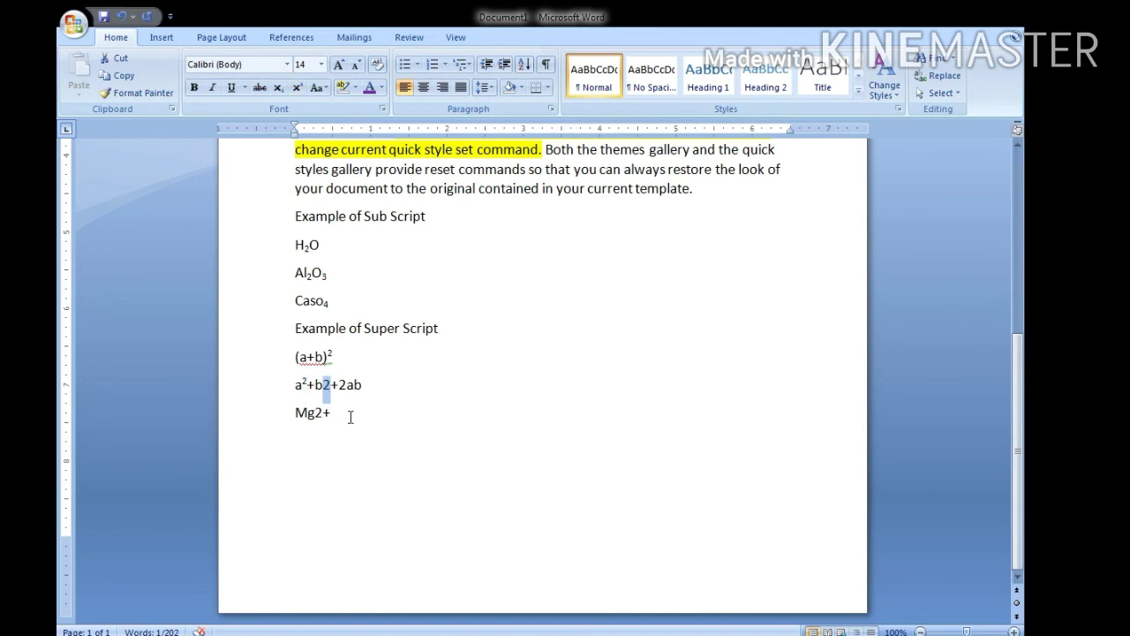
left_click(298, 88)
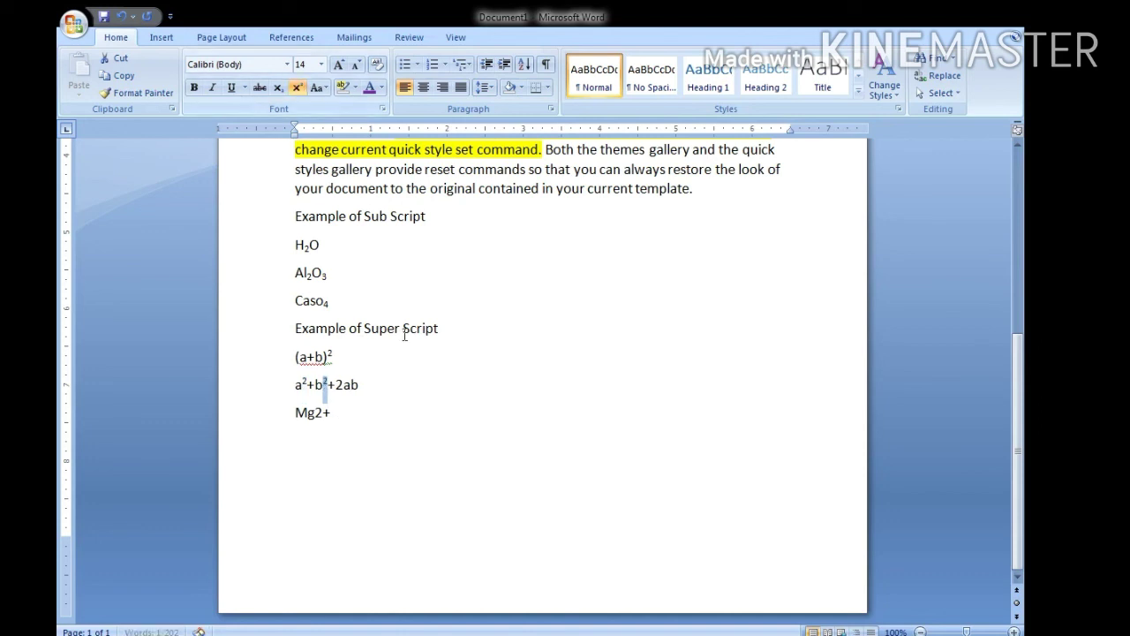
left_click(374, 391)
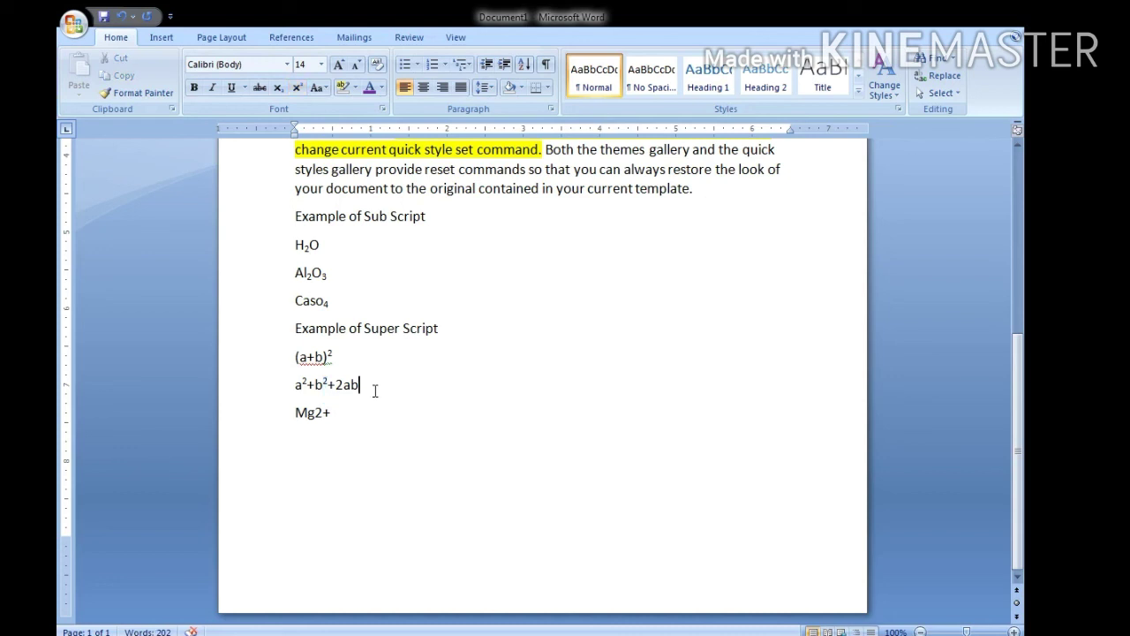
Step: Format the 2+ in Mg2+ as superscript
double_click(315, 411)
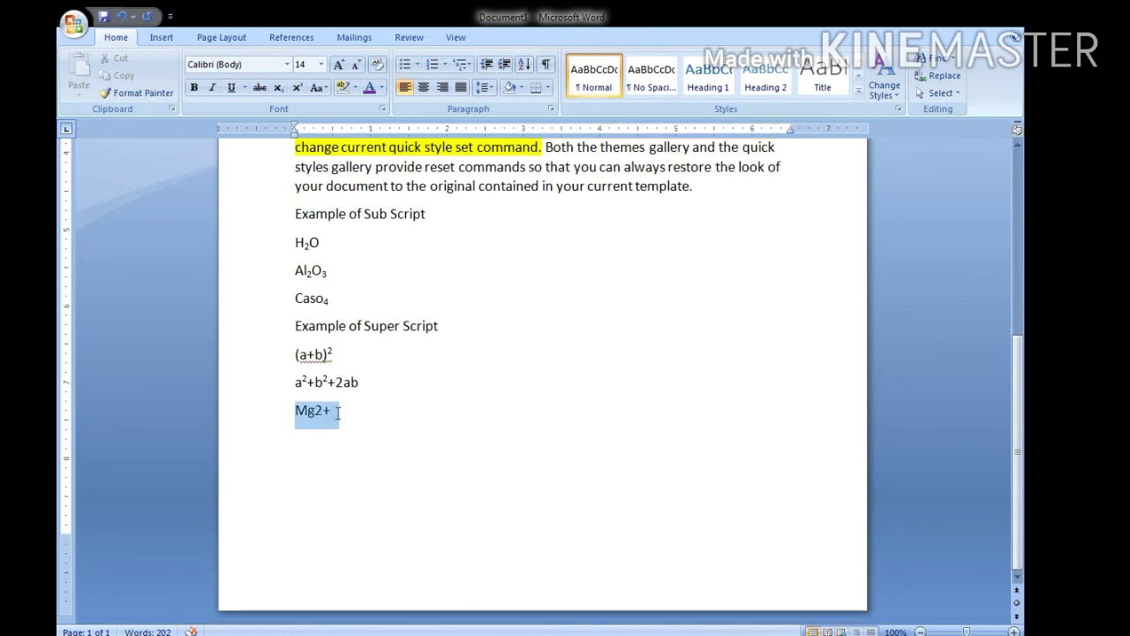
left_click(335, 412)
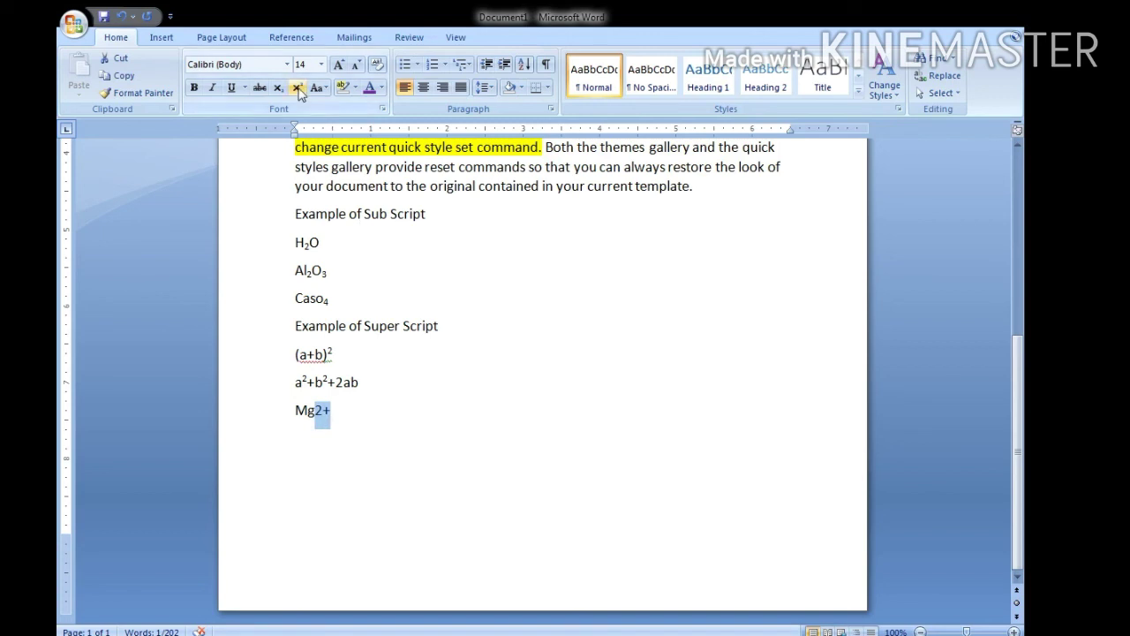
left_click(299, 89)
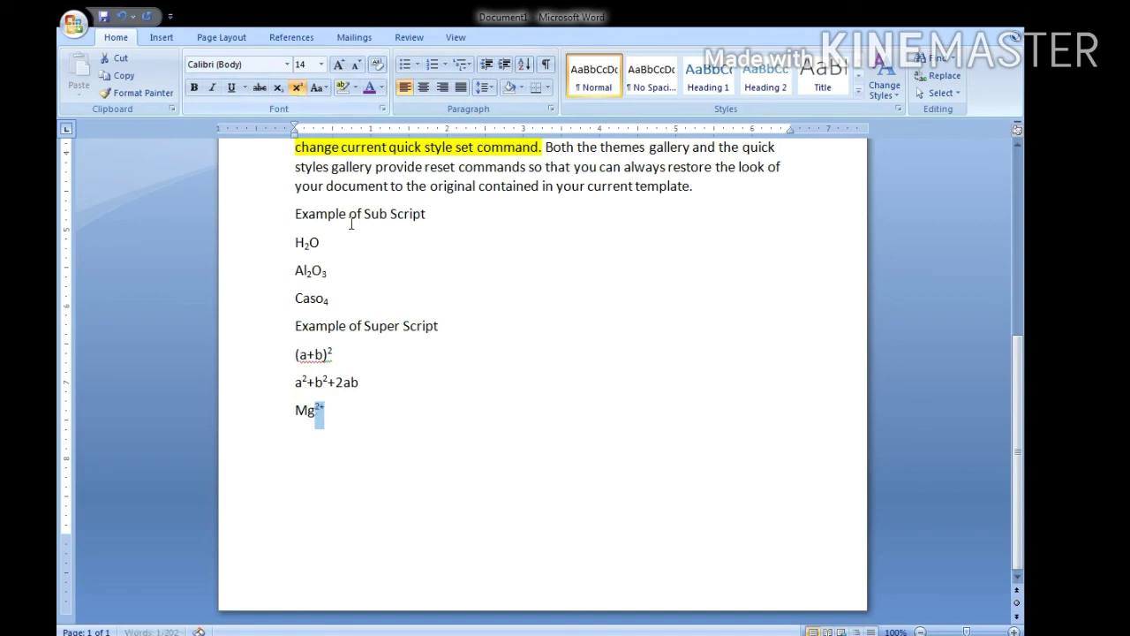
Step: Turn off superscript on the empty line below Mg2+ and enter "1st Division, 2nd Division,"
left_click(360, 438)
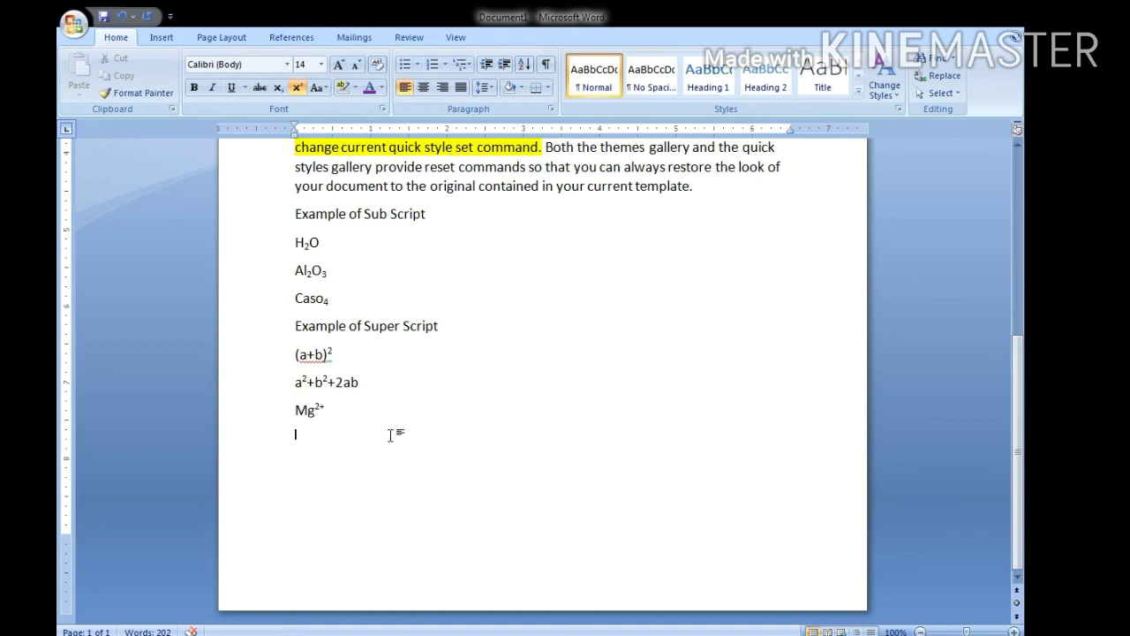
left_click(301, 90)
type("1st Division")
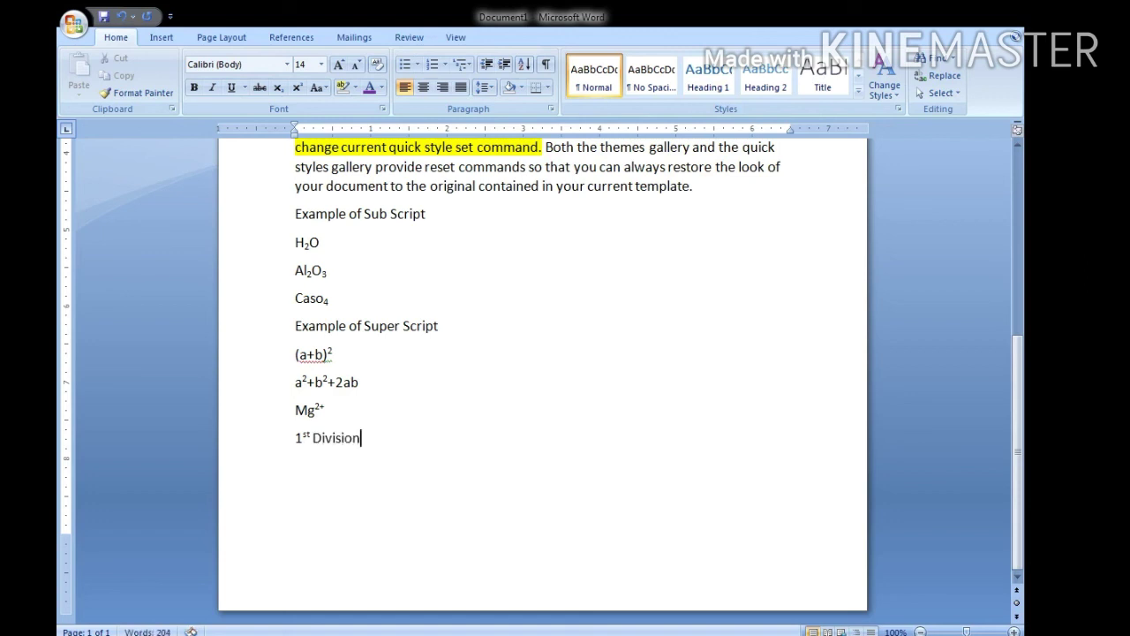
type(", 2nd Division,")
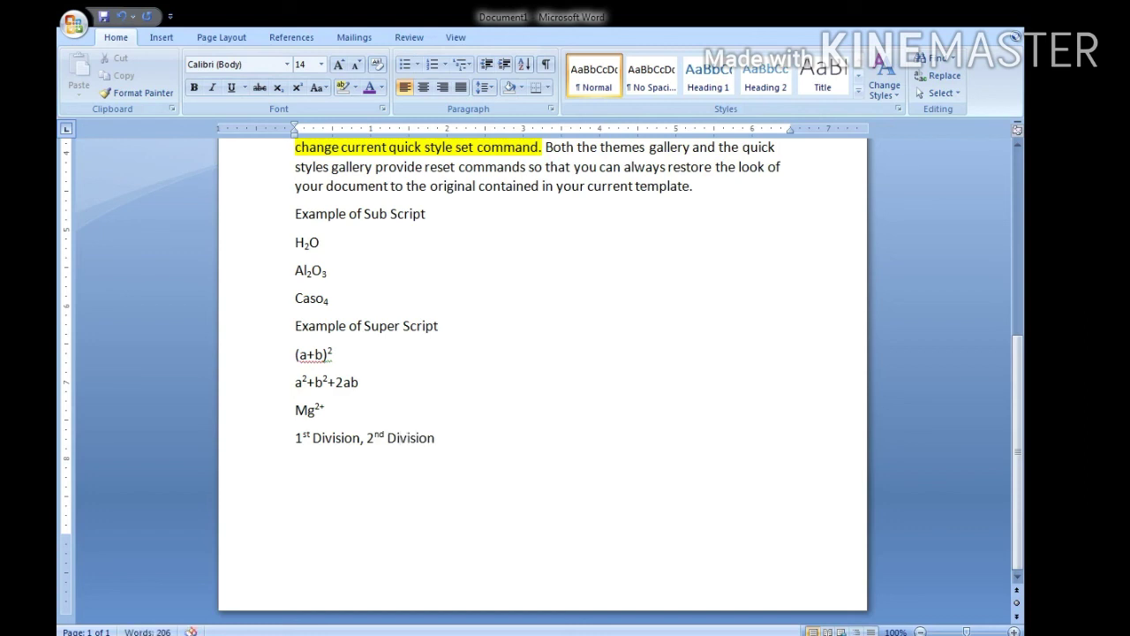
Step: Continue the ordinal line with "3rd Division" followed by a row of dots
type(" 3")
type("rd")
type(" Dvisai")
key("BackSpace")
key("BackSpace")
key("BackSpace")
key("BackSpace")
key("BackSpace")
type("ivision")
type(".........")
Step: Apply the Outline font effect to the heading MICROSOFT OFFICE WORD-2007
scroll(398, 260, "up", 7)
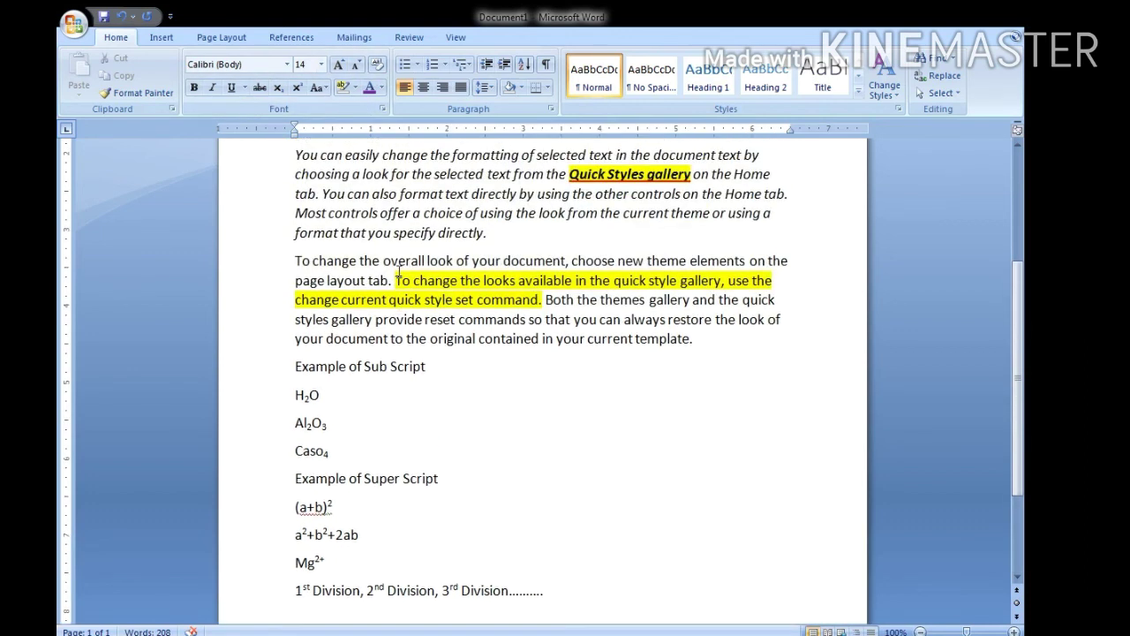
scroll(400, 273, "up", 1)
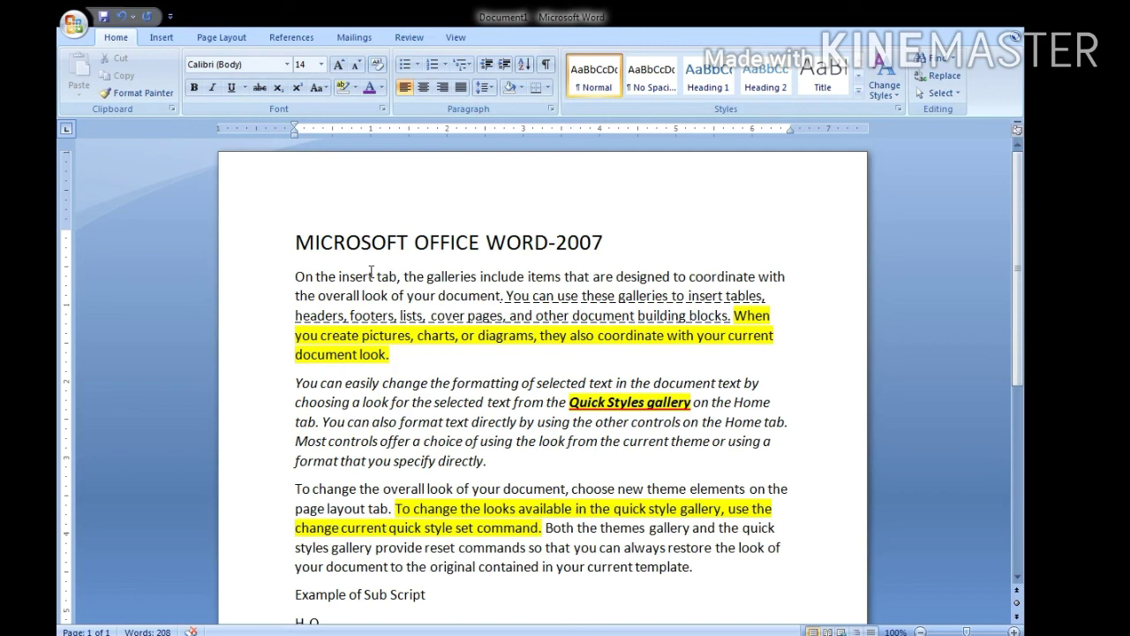
left_click_drag(293, 243, 617, 245)
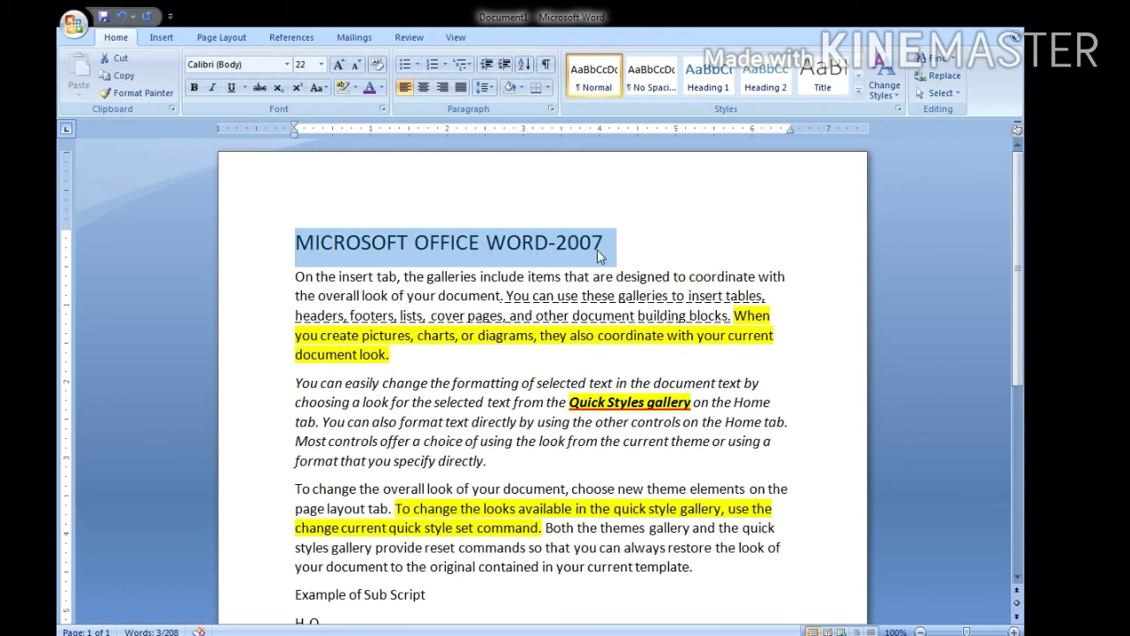
left_click(383, 109)
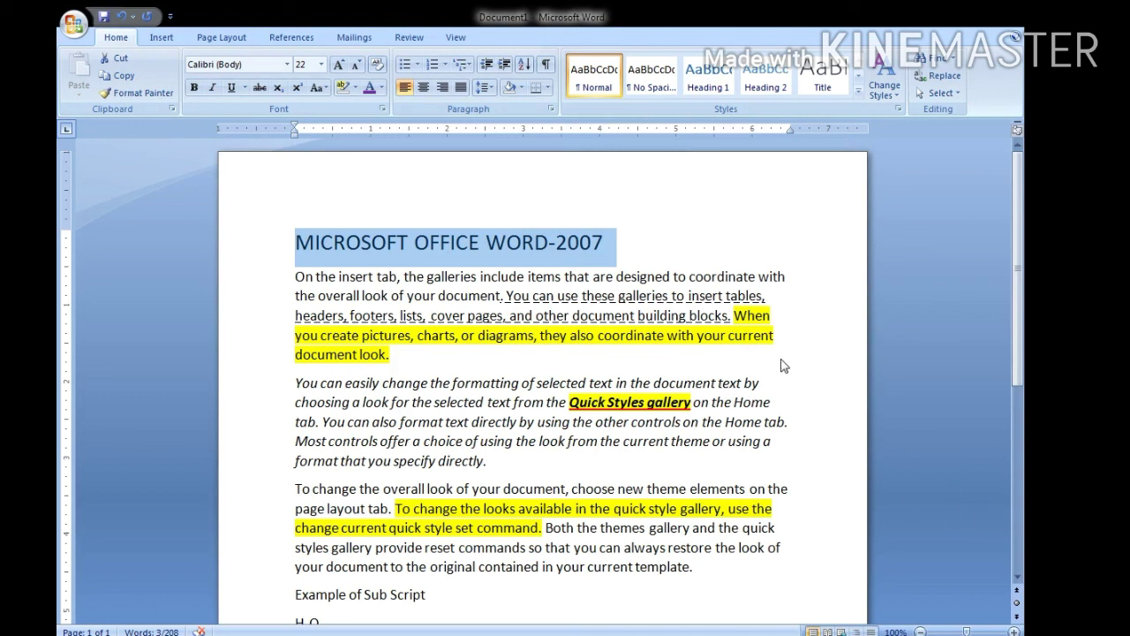
left_click(894, 505)
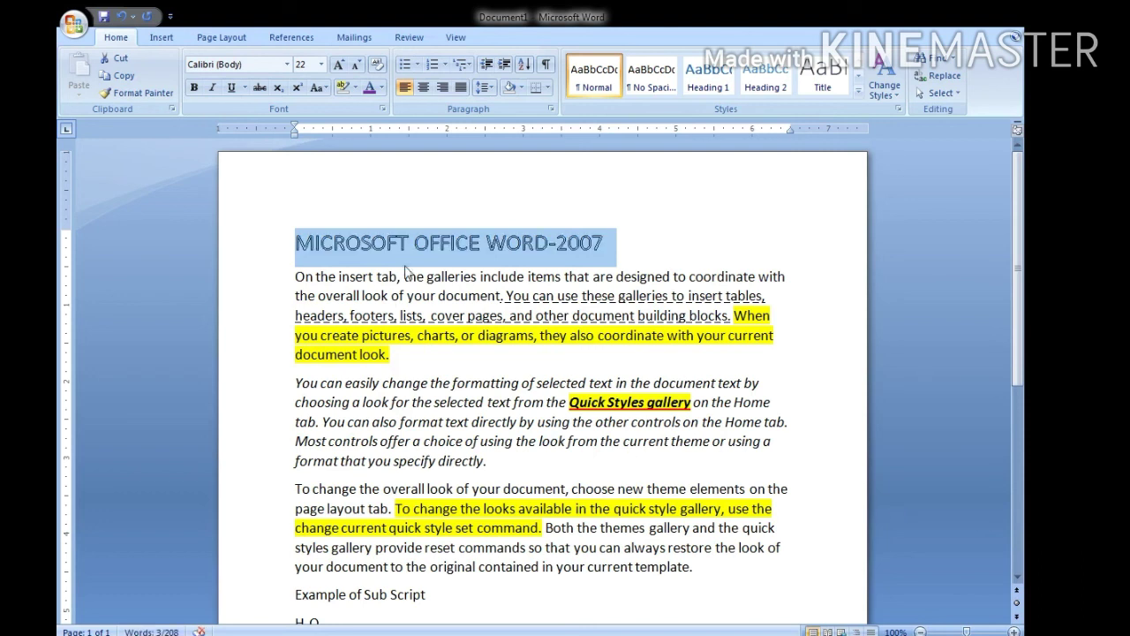
Step: Enlarge the MICROSOFT OFFICE WORD-2007 heading to font size 28
left_click(339, 66)
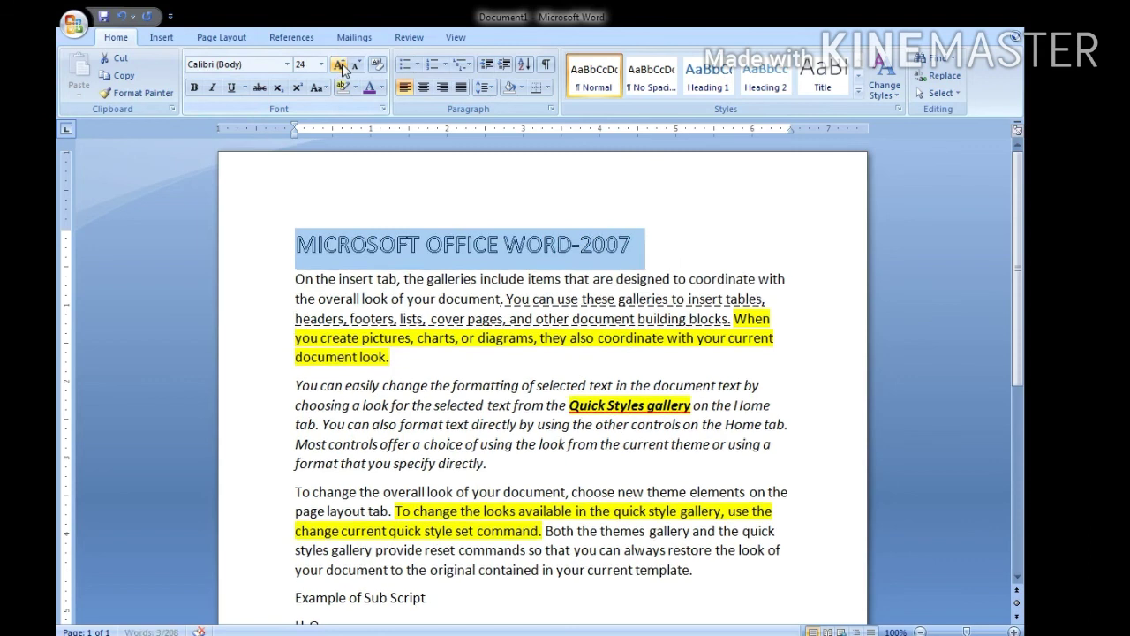
left_click(340, 65)
left_click(340, 65)
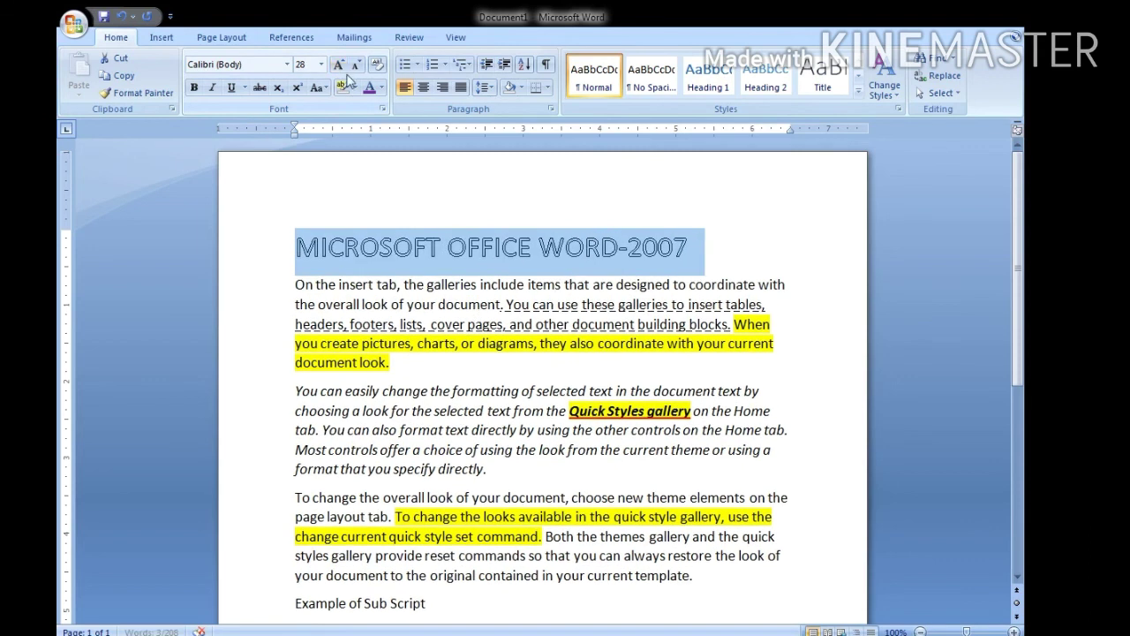
left_click(482, 344)
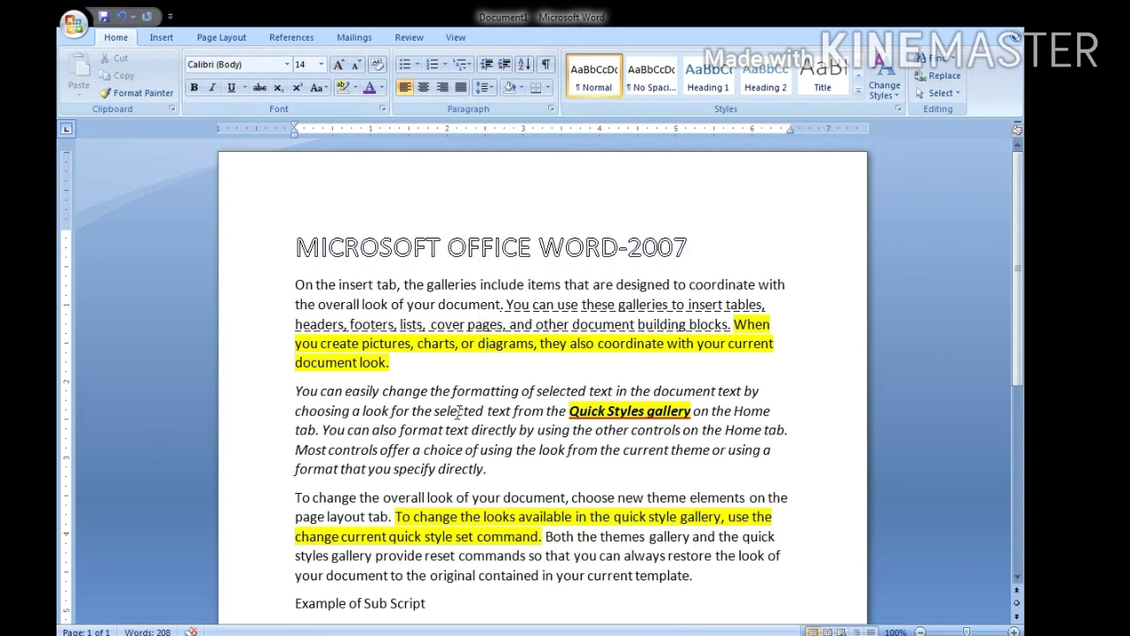
left_click(297, 285)
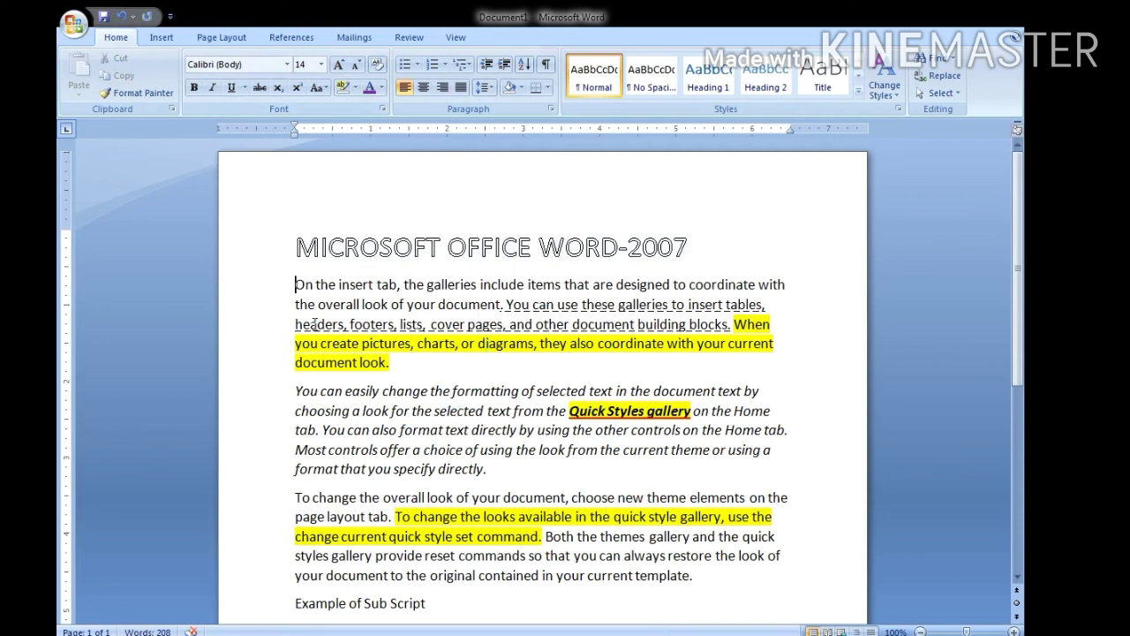